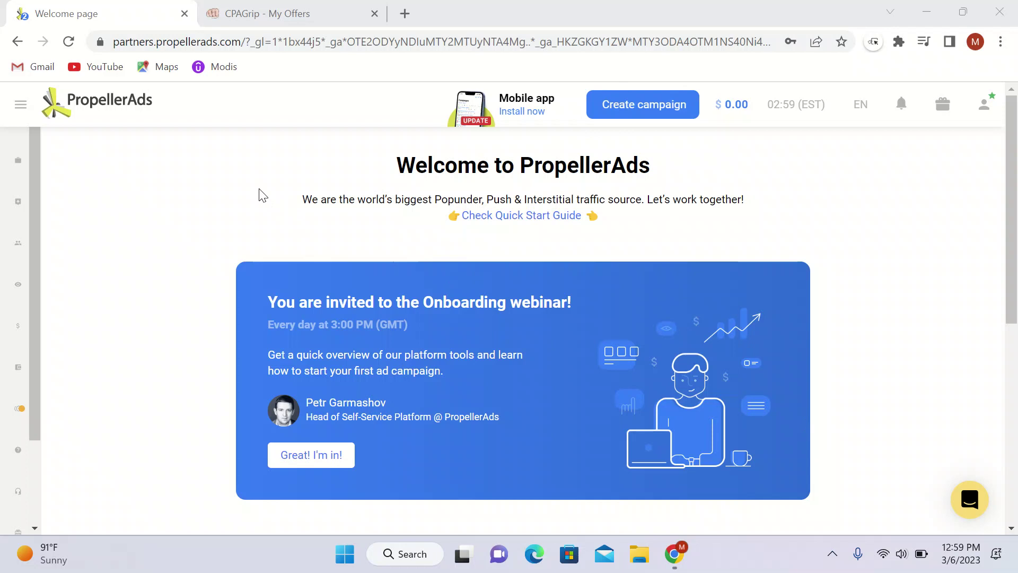
- Switch to the CPAGrip offers, open the Kenya offer "Pata Maudhui ya Hivi Punde Sasa!" and copy its tracking link
{"action": "left_click", "coordinate": [261, 10]}
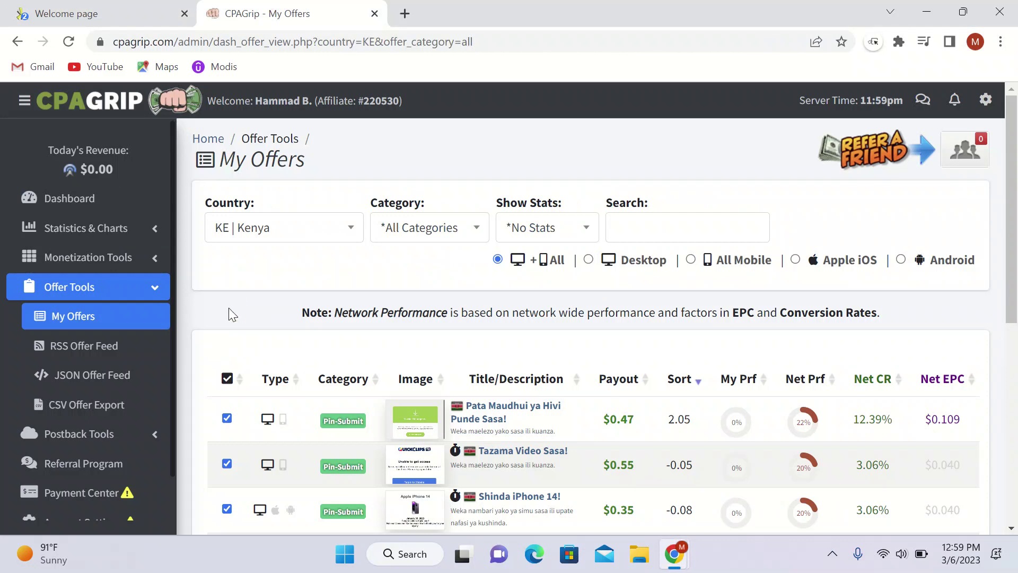
{"action": "scroll", "coordinate": [229, 312], "scroll_direction": "down", "scroll_amount": 1}
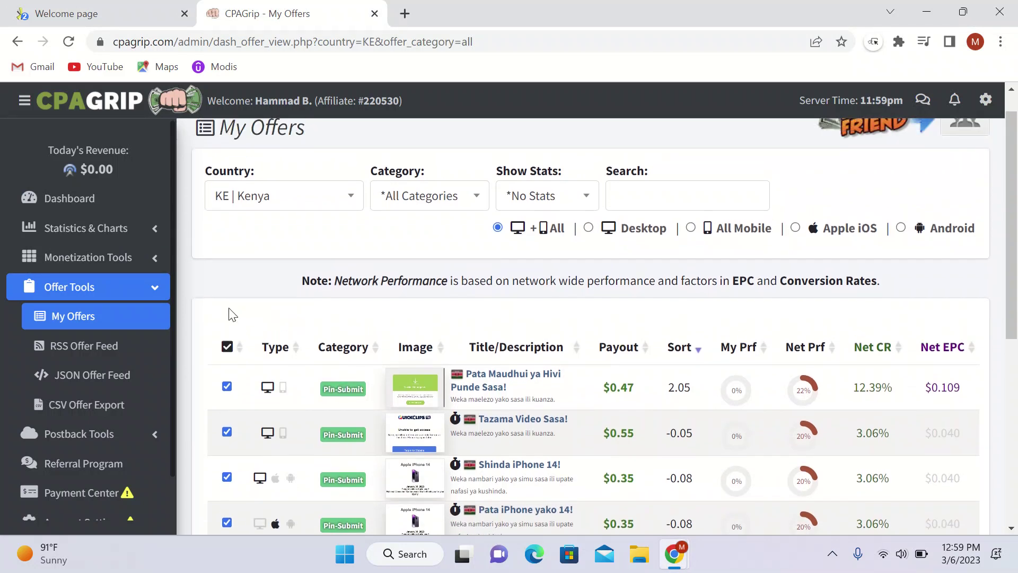
{"action": "scroll", "coordinate": [229, 316], "scroll_direction": "up", "scroll_amount": 1}
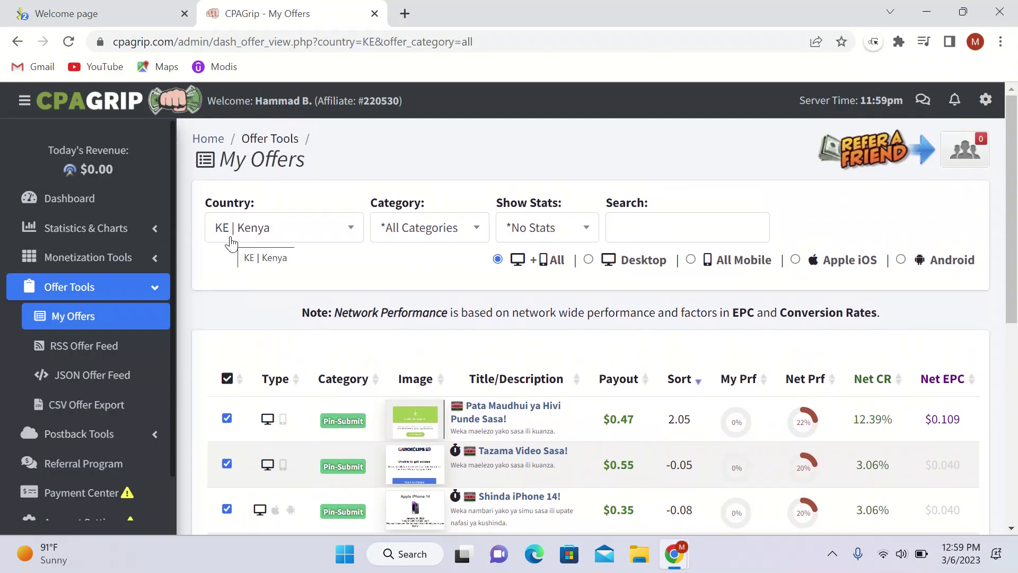
{"action": "left_click", "coordinate": [273, 310]}
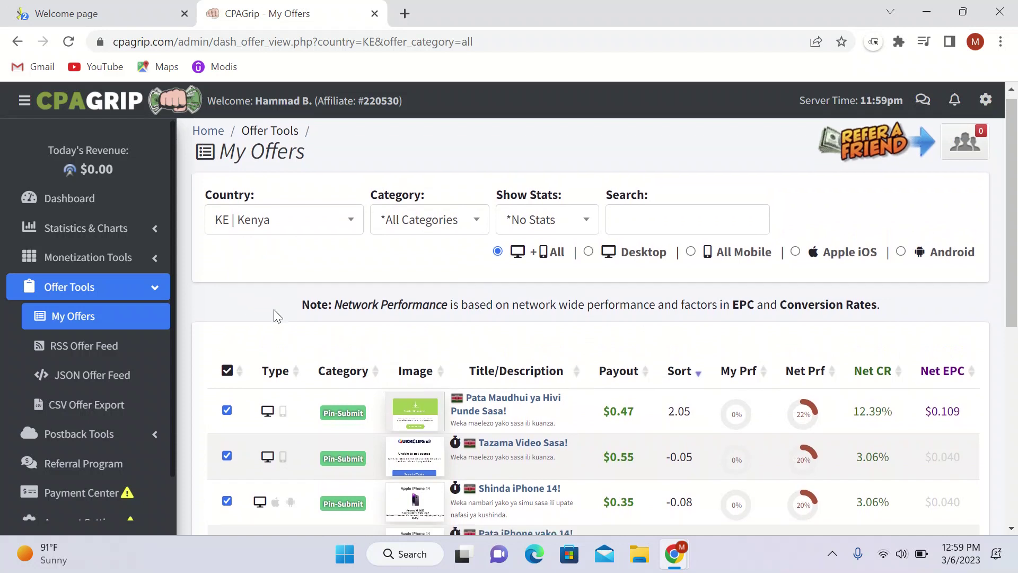
{"action": "scroll", "coordinate": [273, 310], "scroll_direction": "down", "scroll_amount": 3}
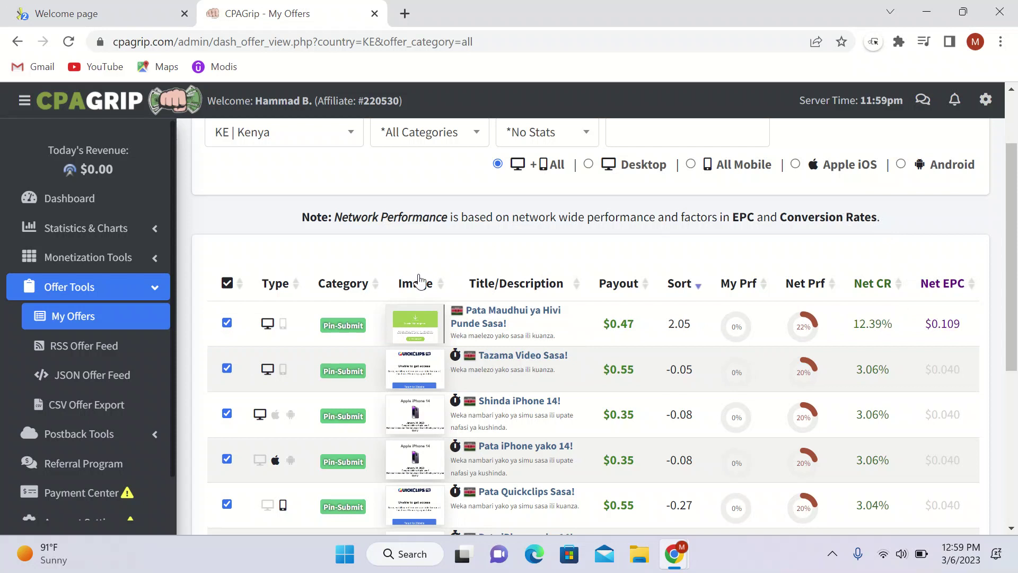
{"action": "left_click", "coordinate": [478, 320]}
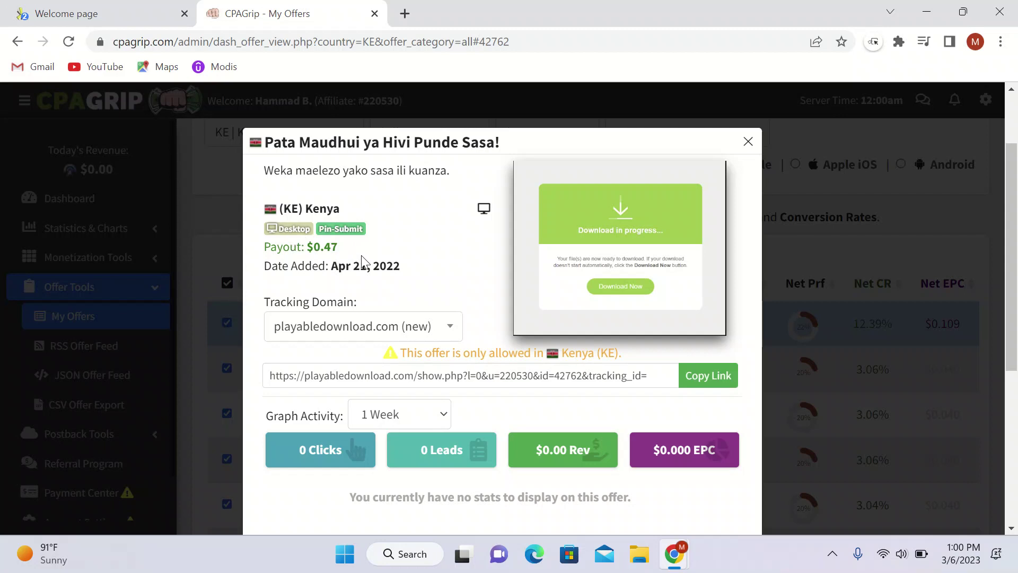
{"action": "left_click", "coordinate": [709, 376]}
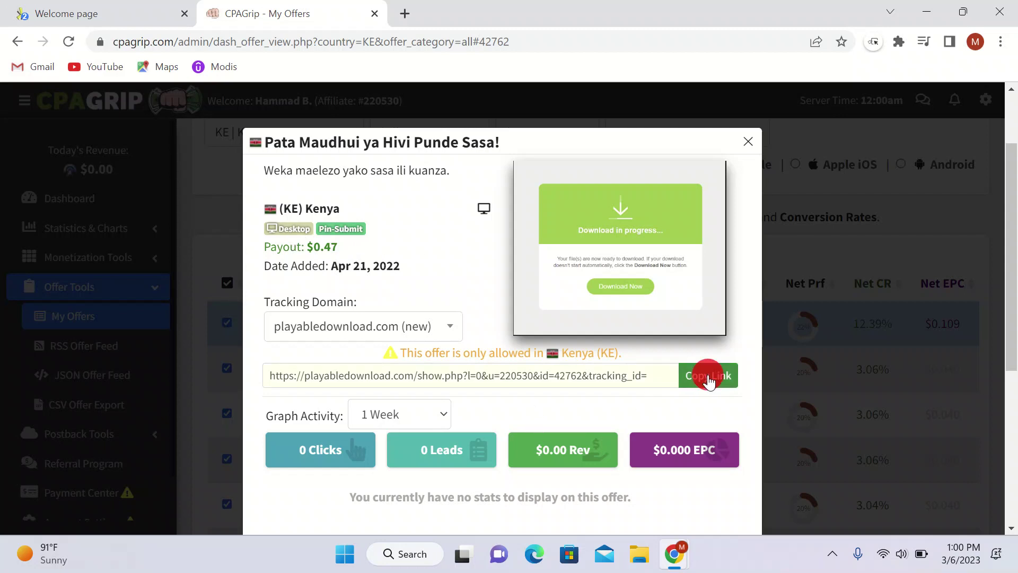
- Open Google Sites in a new browser tab and create a blank site
{"action": "left_click", "coordinate": [404, 13]}
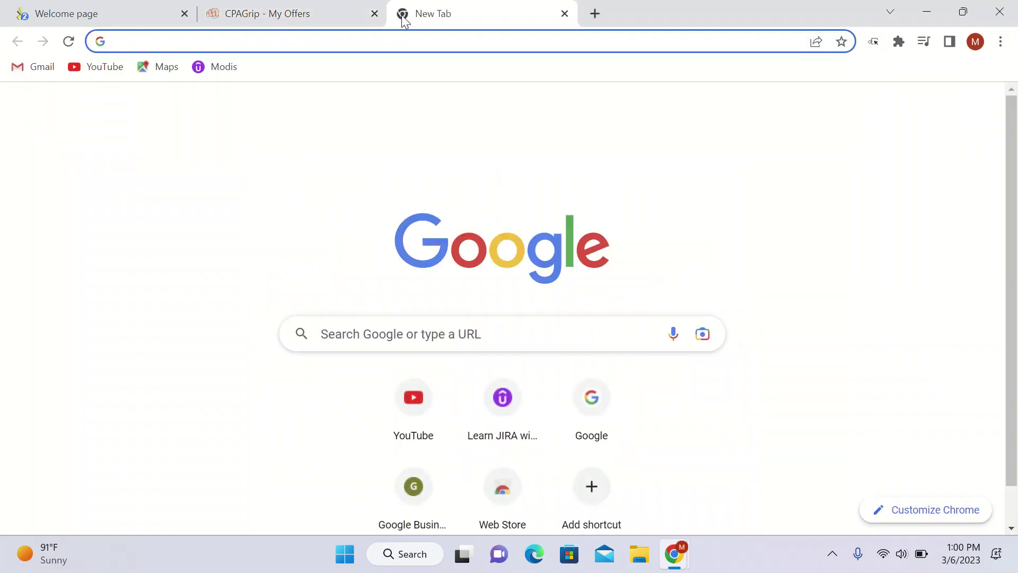
{"action": "type", "text": "sit"}
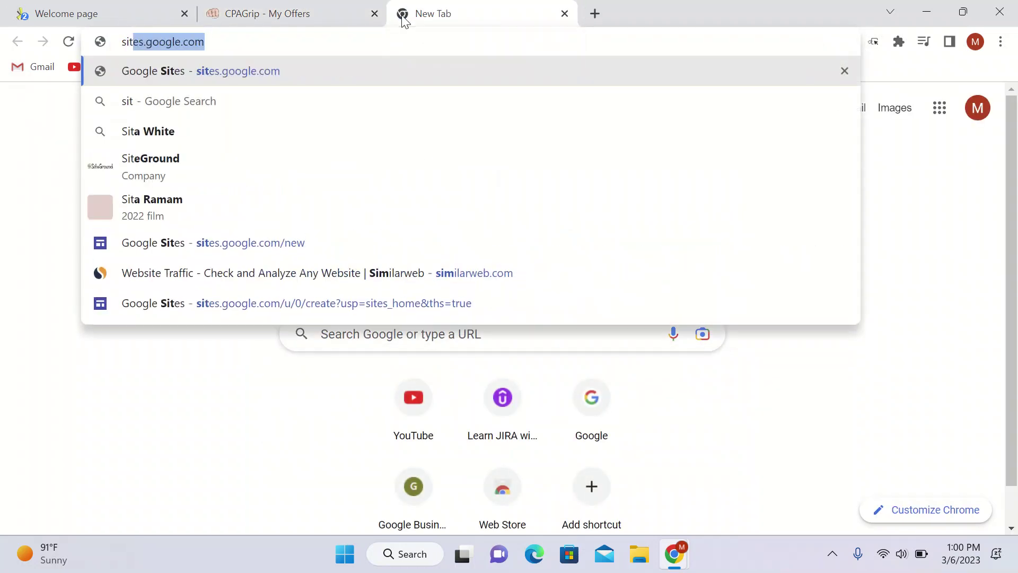
{"action": "key", "text": "Return"}
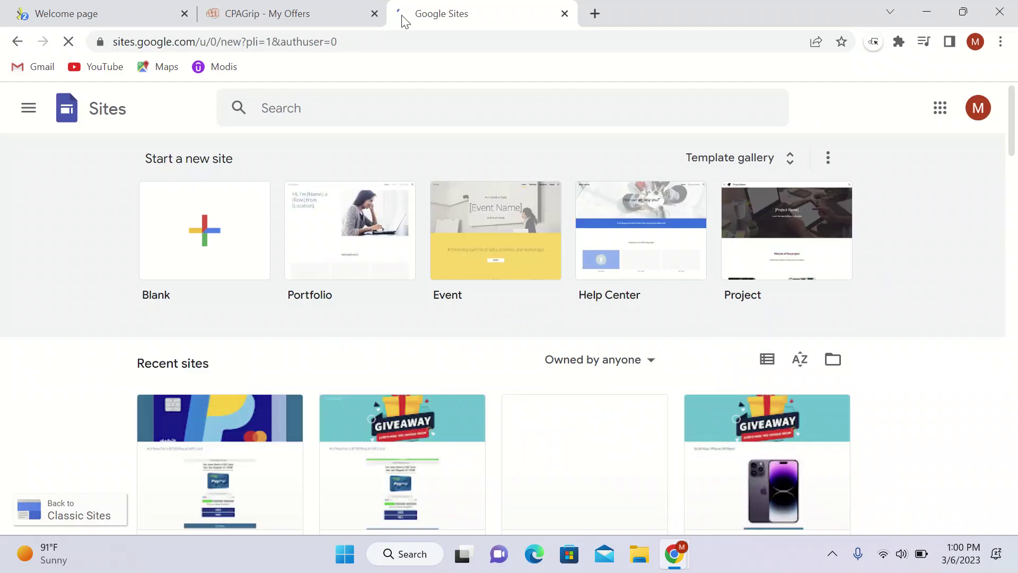
{"action": "left_click", "coordinate": [199, 235]}
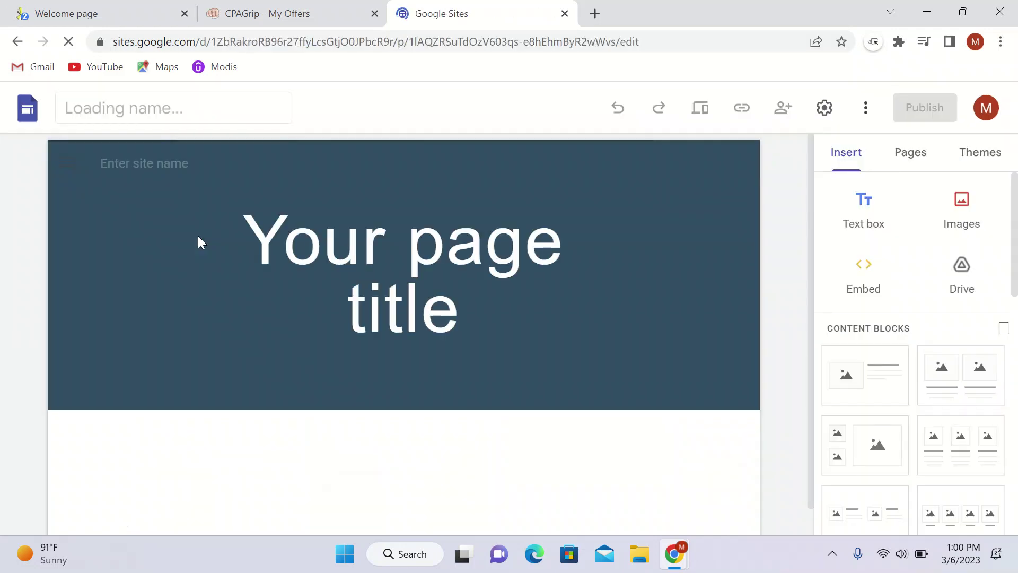
- Delete the "Your page title" text box from the site header
{"action": "left_click", "coordinate": [387, 280]}
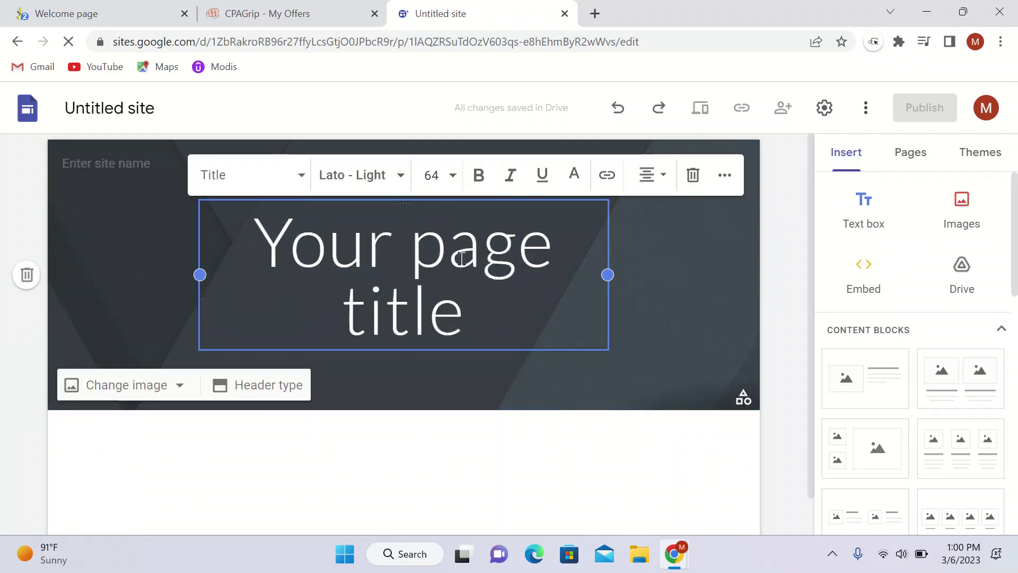
{"action": "left_click", "coordinate": [688, 176]}
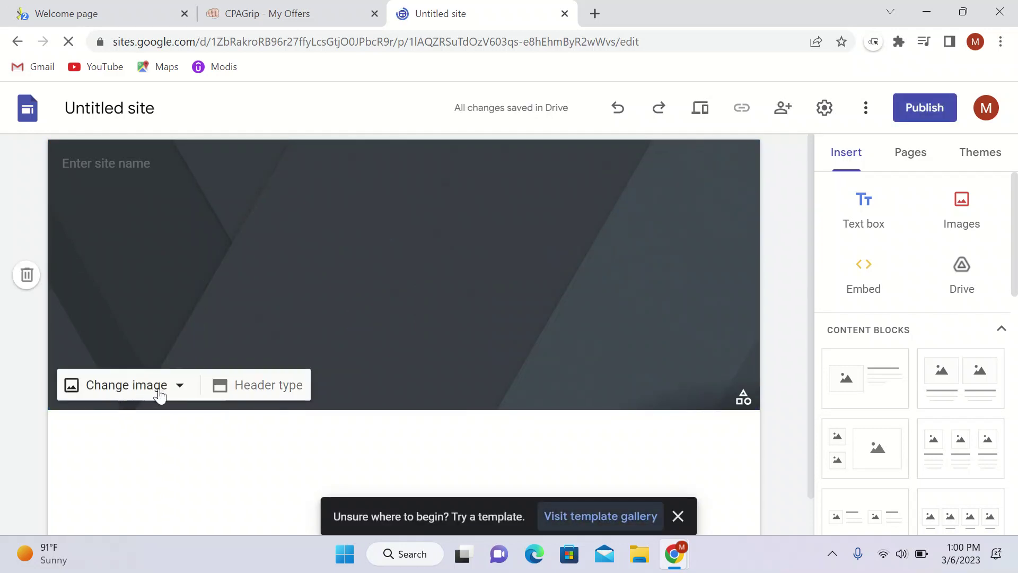
{"action": "left_click", "coordinate": [177, 395]}
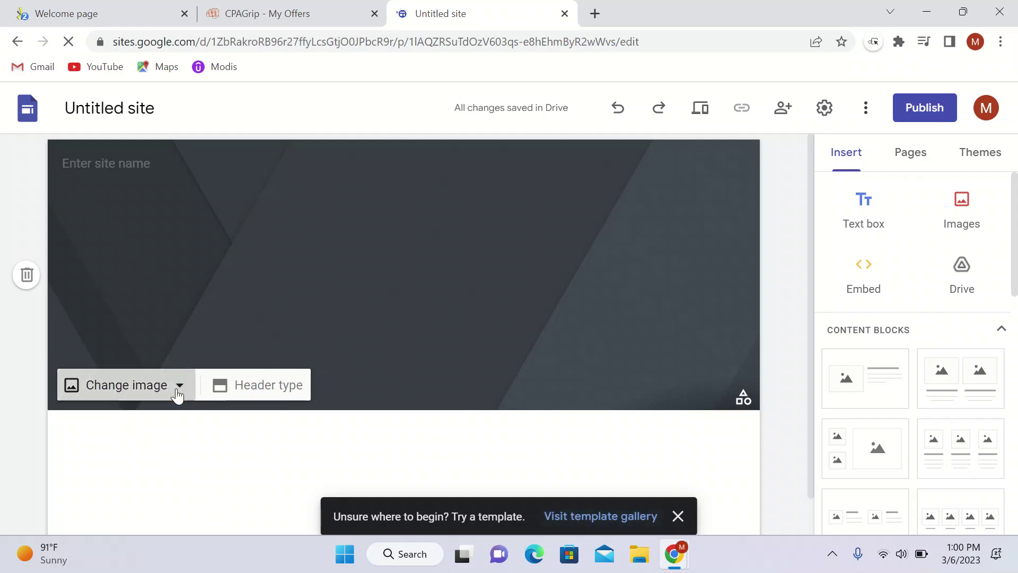
{"action": "left_click", "coordinate": [143, 433]}
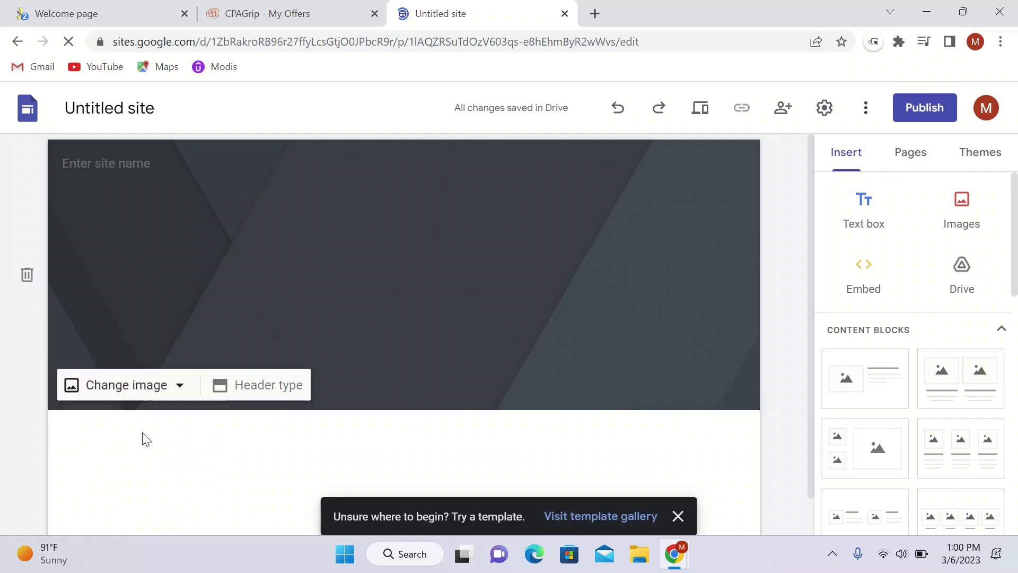
{"action": "left_click", "coordinate": [463, 355]}
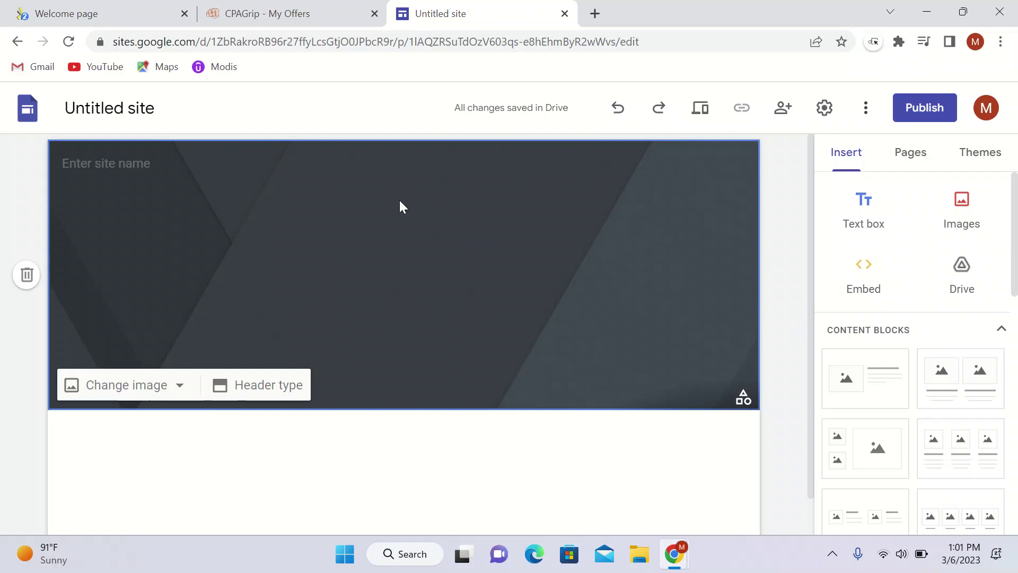
- Delete the whole header section with its dark background image from the page
{"action": "left_click", "coordinate": [573, 272]}
{"action": "left_click", "coordinate": [24, 273]}
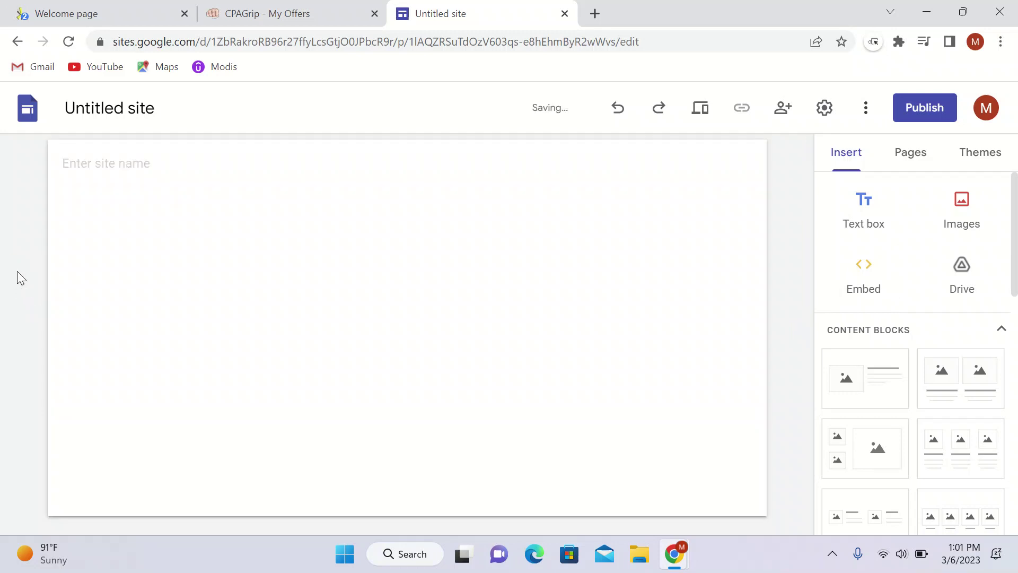
- Copy the title "Pata Maudhui ya Hivi Punde Sasa!" from the CPAGrip offer details and return to the Google Sites page
{"action": "left_click", "coordinate": [314, 11]}
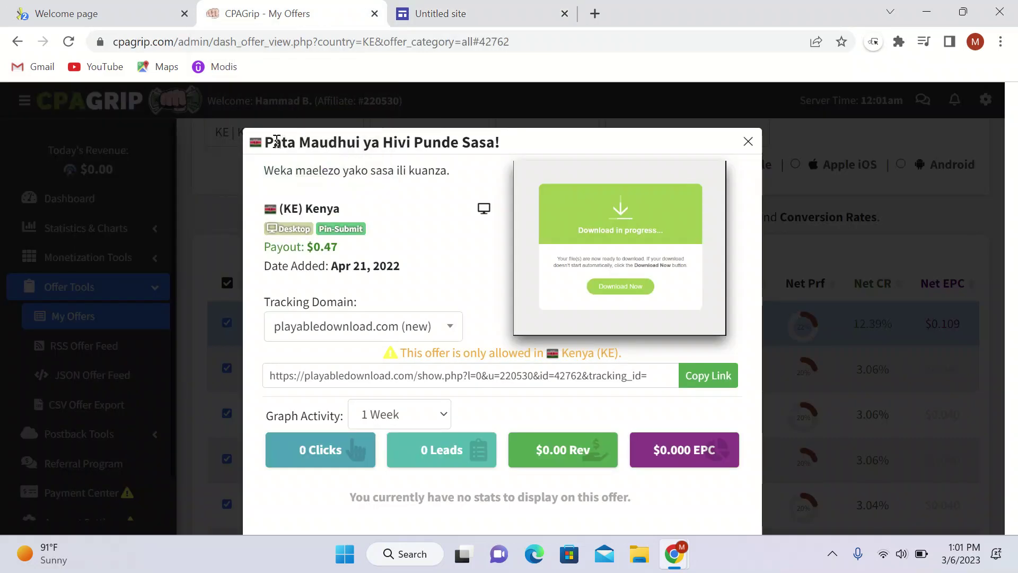
{"action": "left_click_drag", "start_coordinate": [266, 141], "coordinate": [510, 154]}
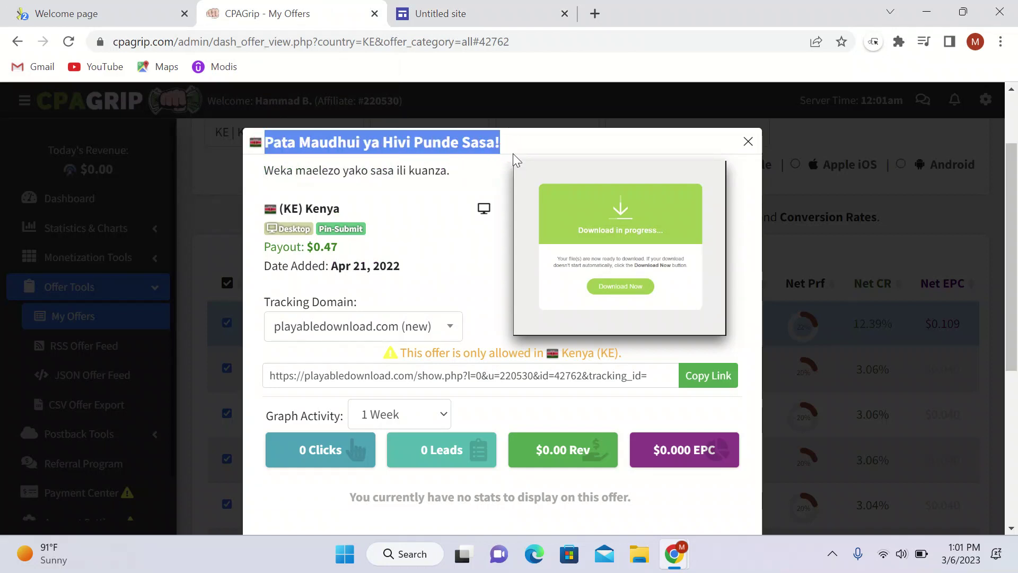
{"action": "left_click", "coordinate": [417, 19]}
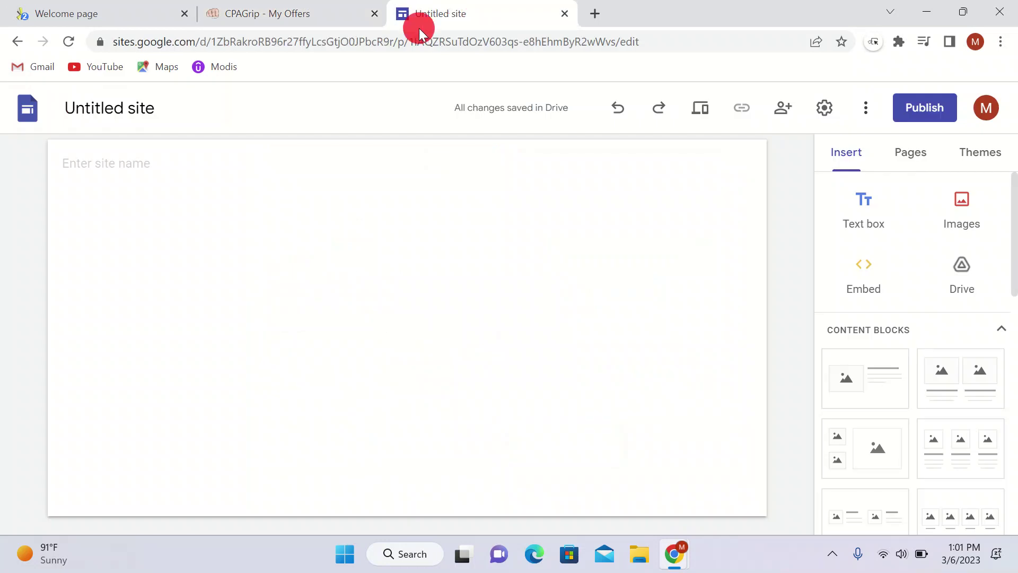
- Insert a text box containing the copied offer title "Pata Maudhui ya Hivi Punde Sasa!" and change its text style
{"action": "left_click", "coordinate": [252, 167]}
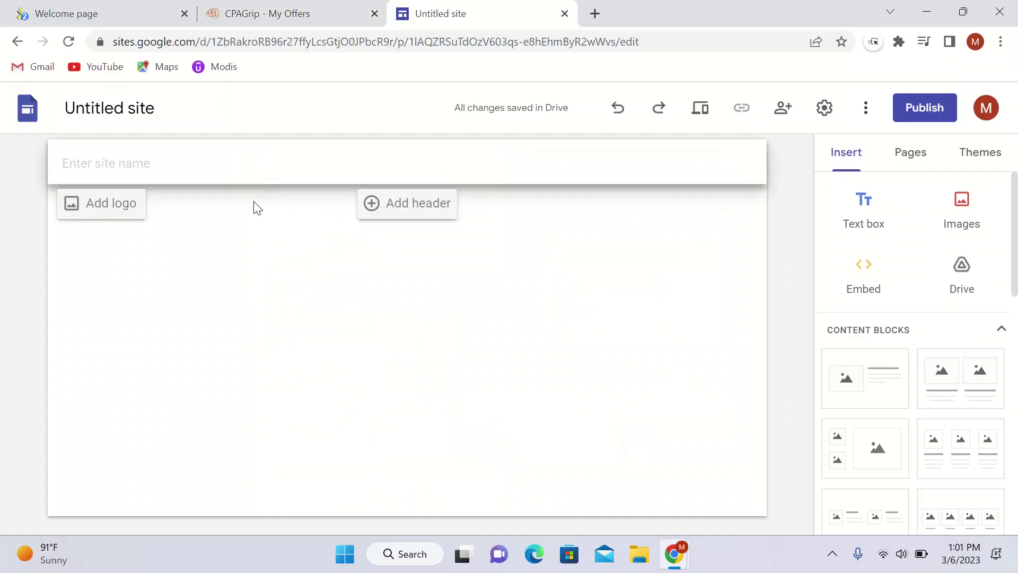
{"action": "left_click", "coordinate": [227, 266]}
{"action": "left_click", "coordinate": [466, 411]}
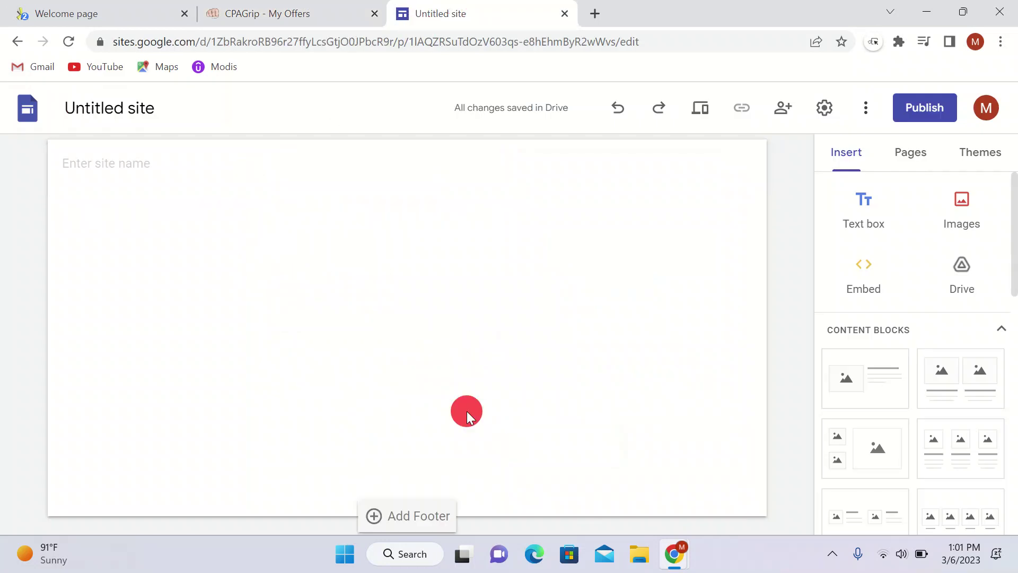
{"action": "left_click", "coordinate": [852, 204]}
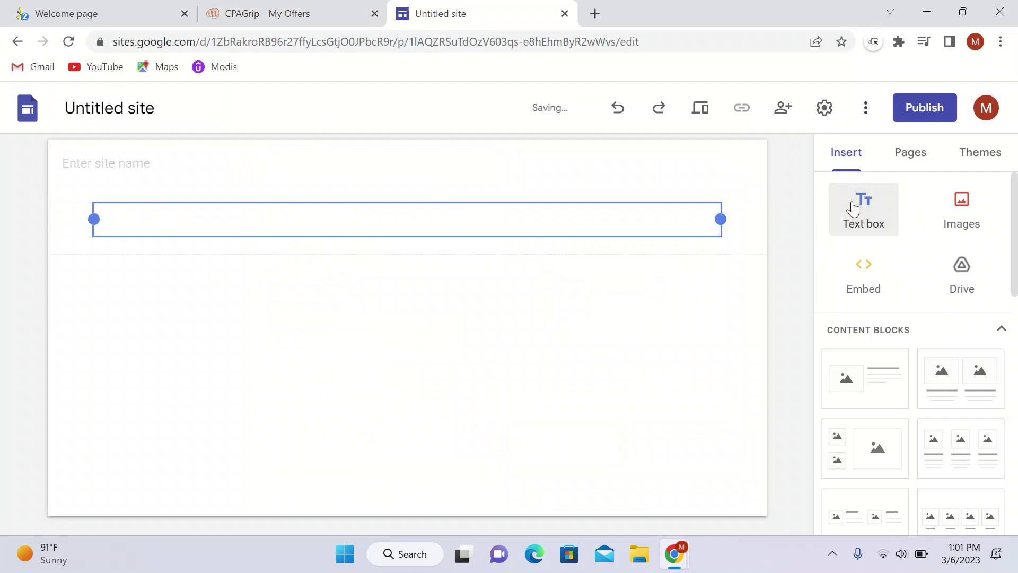
{"action": "key", "text": "ctrl+v"}
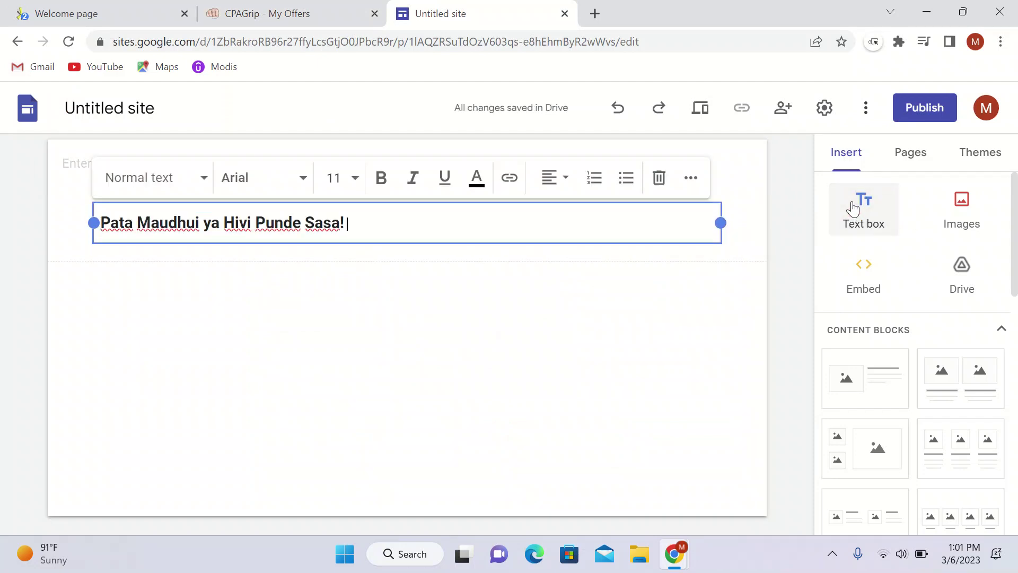
{"action": "left_click", "coordinate": [203, 180]}
{"action": "left_click", "coordinate": [180, 300]}
{"action": "left_click", "coordinate": [180, 292]}
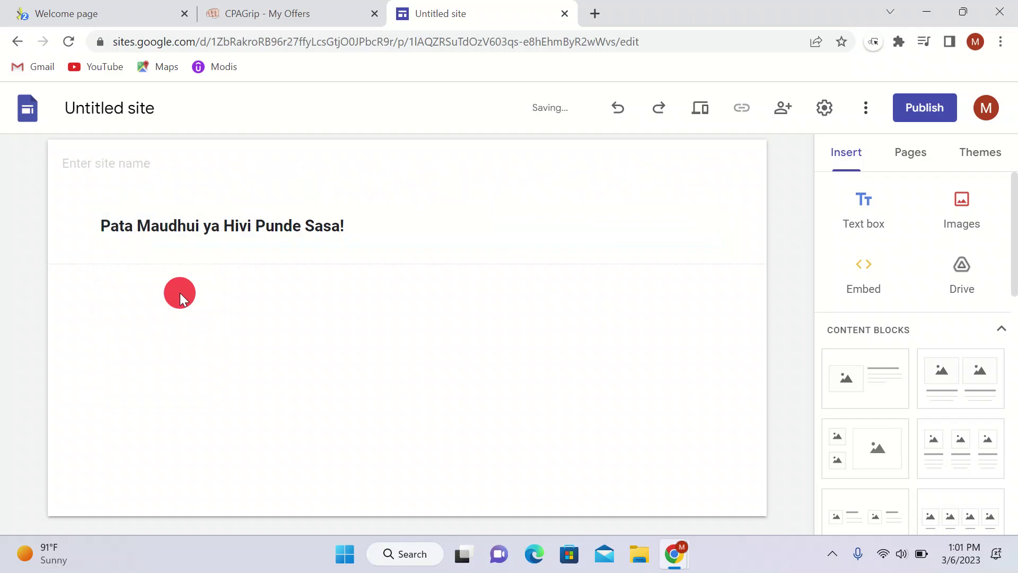
- Return to the CPAGrip offer details and save the offer's preview image as a PNG in the Downloads folder
{"action": "left_click", "coordinate": [254, 17]}
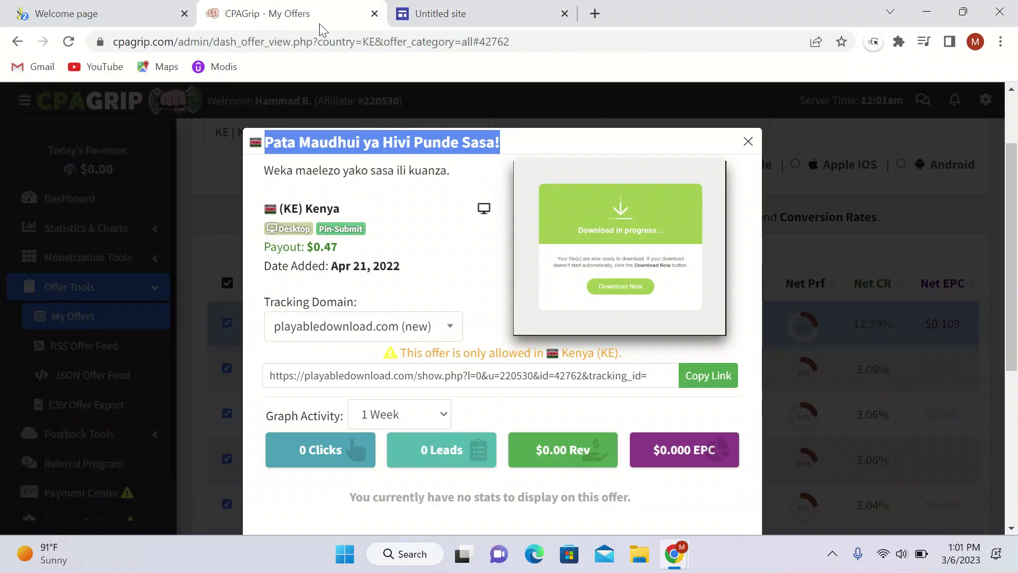
{"action": "right_click", "coordinate": [579, 245]}
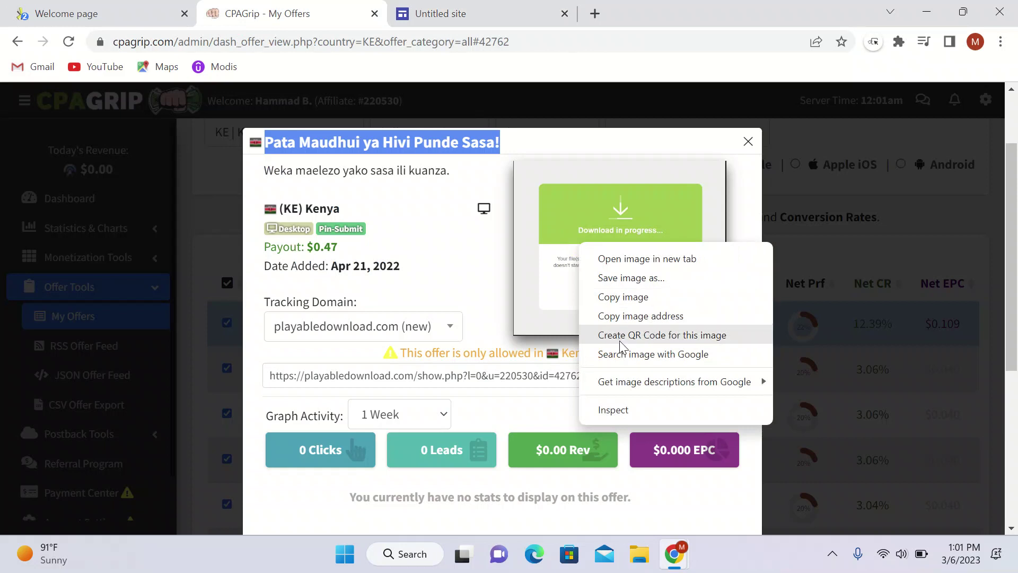
{"action": "left_click", "coordinate": [640, 272]}
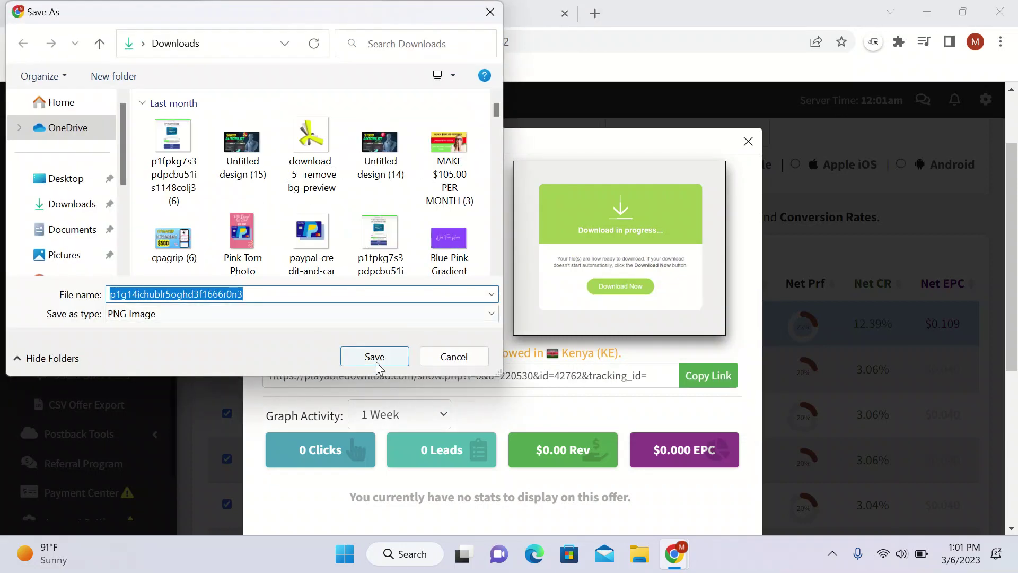
{"action": "left_click", "coordinate": [375, 360]}
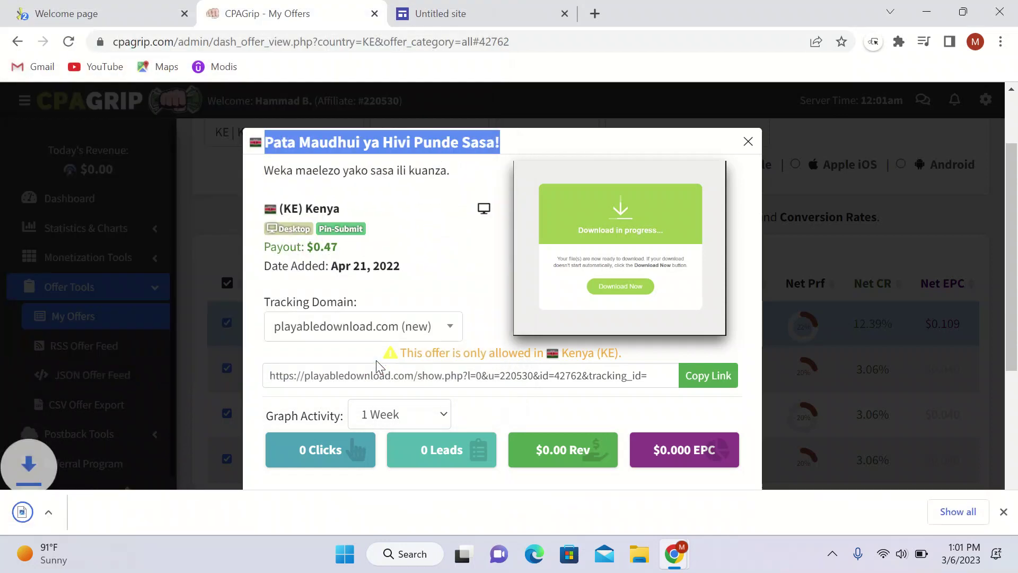
- Switch back to Google Sites and upload the image p1g14ichublr5oghd3f1666r0n3 from Downloads below the title
{"action": "left_click", "coordinate": [527, 8]}
{"action": "left_click", "coordinate": [370, 340]}
{"action": "left_click", "coordinate": [968, 207]}
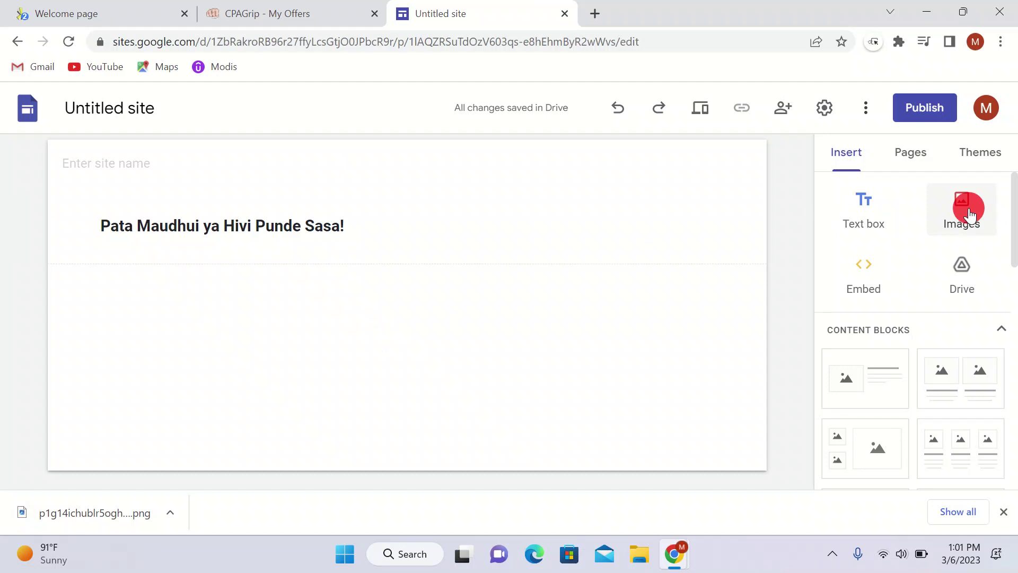
{"action": "left_click", "coordinate": [953, 262]}
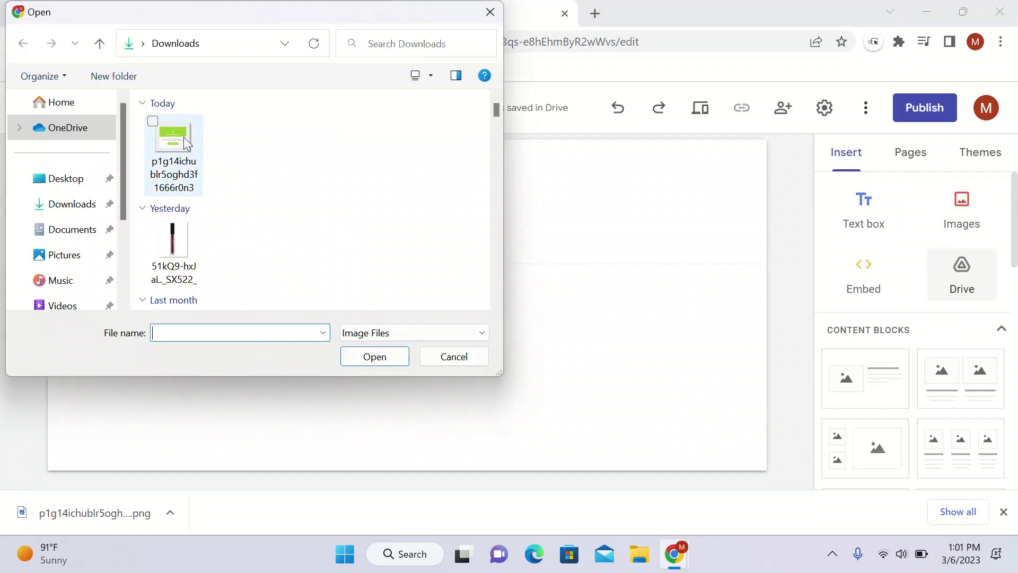
{"action": "double_click", "coordinate": [184, 137]}
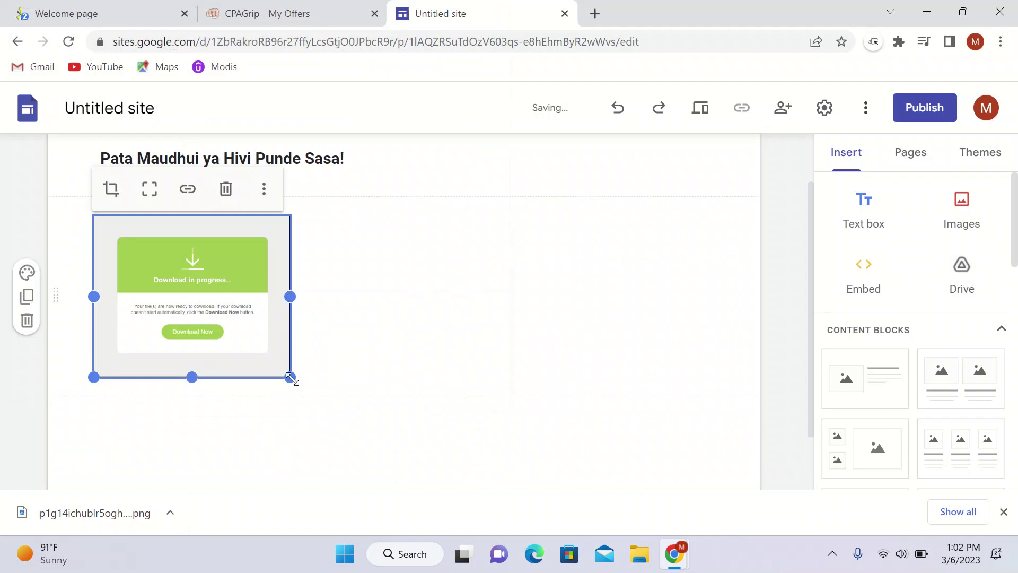
- Enlarge the offer image to nearly half the page width and center it horizontally below the title
{"action": "left_click_drag", "start_coordinate": [290, 379], "coordinate": [401, 480]}
{"action": "left_click_drag", "start_coordinate": [272, 312], "coordinate": [451, 296]}
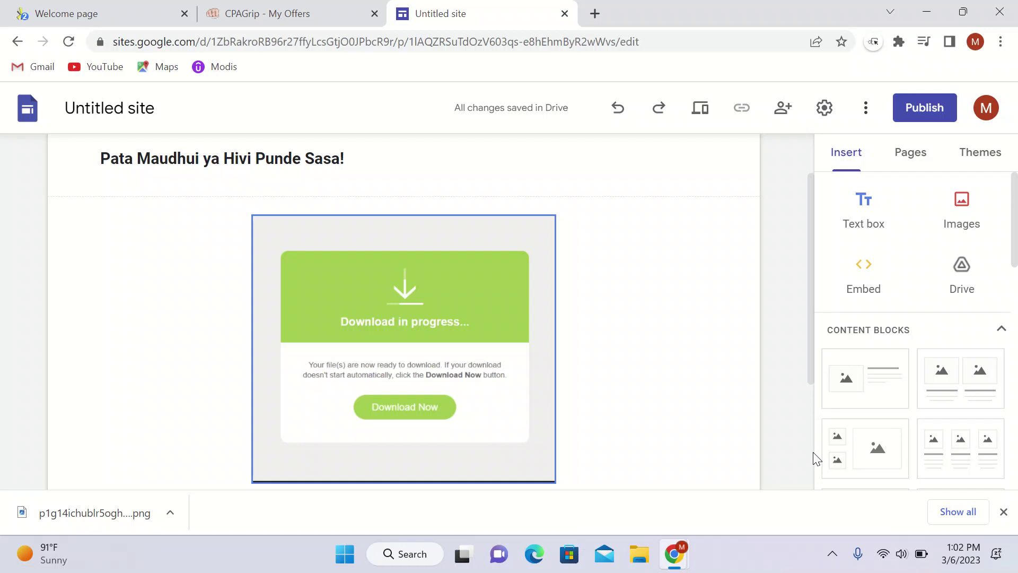
{"action": "left_click", "coordinate": [842, 513]}
- Go back to the CPAGrip offers and close the details of the open offer
{"action": "left_click", "coordinate": [270, 14]}
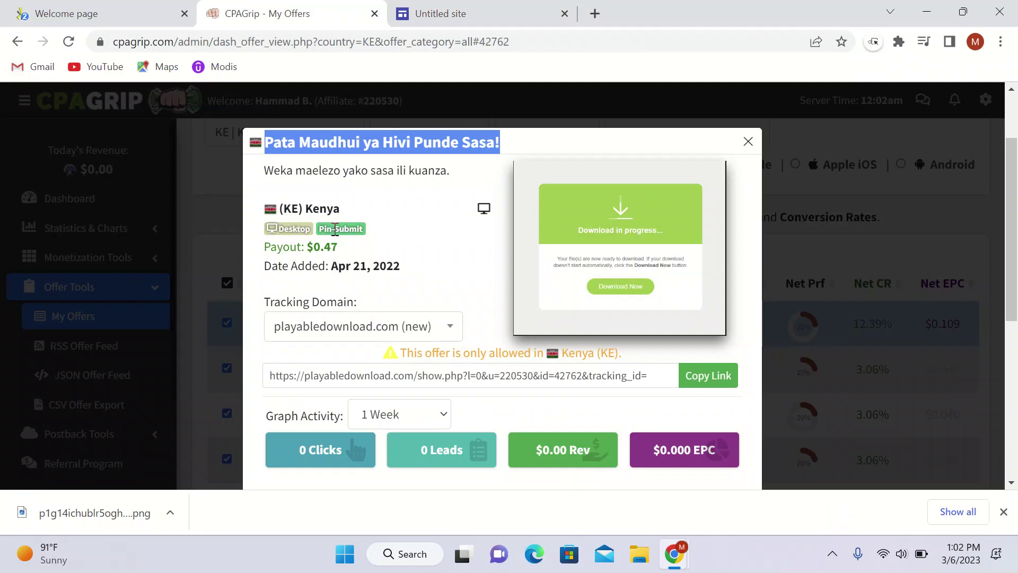
{"action": "left_click", "coordinate": [748, 142]}
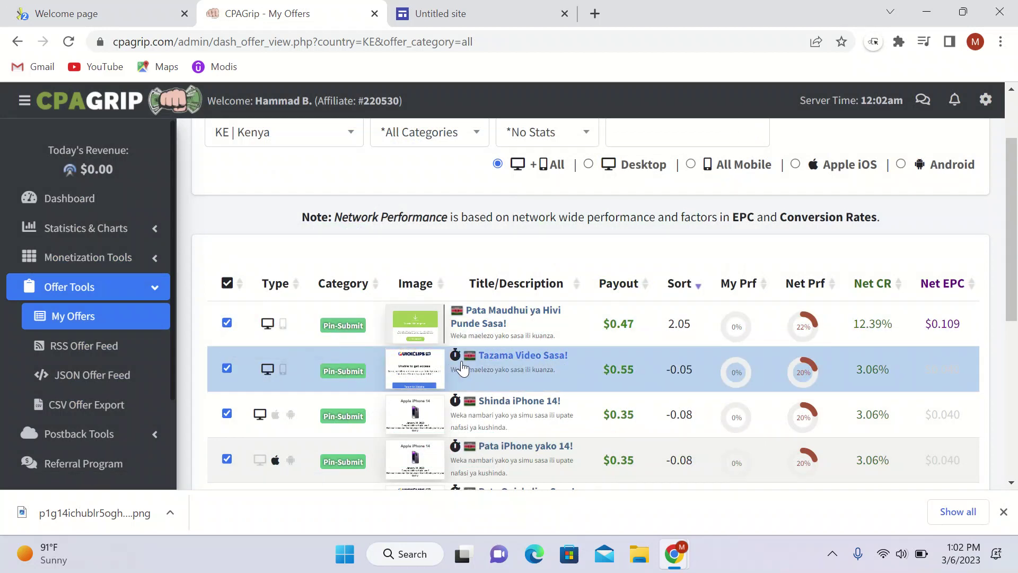
- Copy the title of the Tazama Video Sasa! offer in CPAGrip and paste it into a new text box below the Google Sites offer image
{"action": "left_click", "coordinate": [501, 360]}
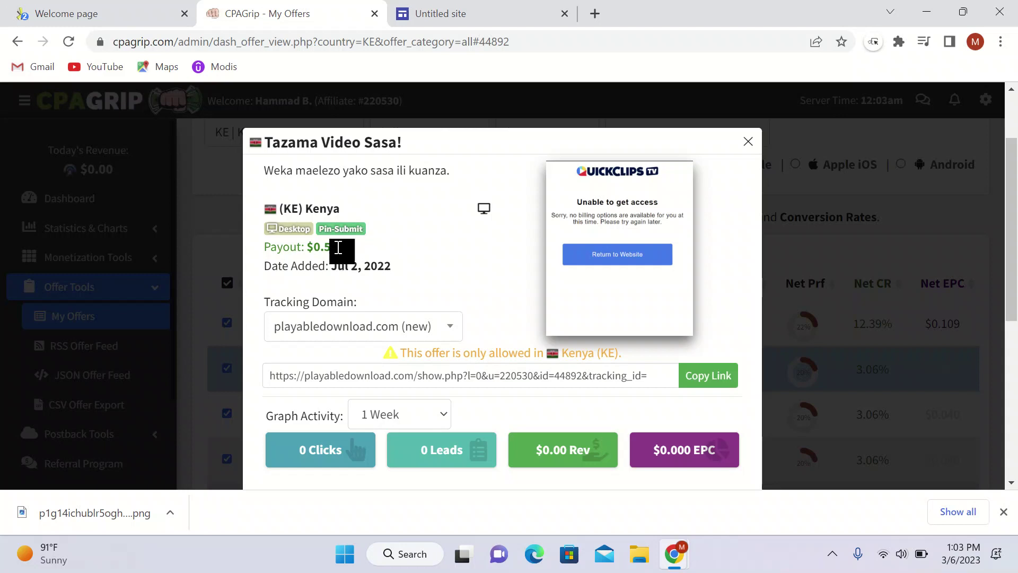
{"action": "left_click_drag", "start_coordinate": [267, 142], "coordinate": [419, 150]}
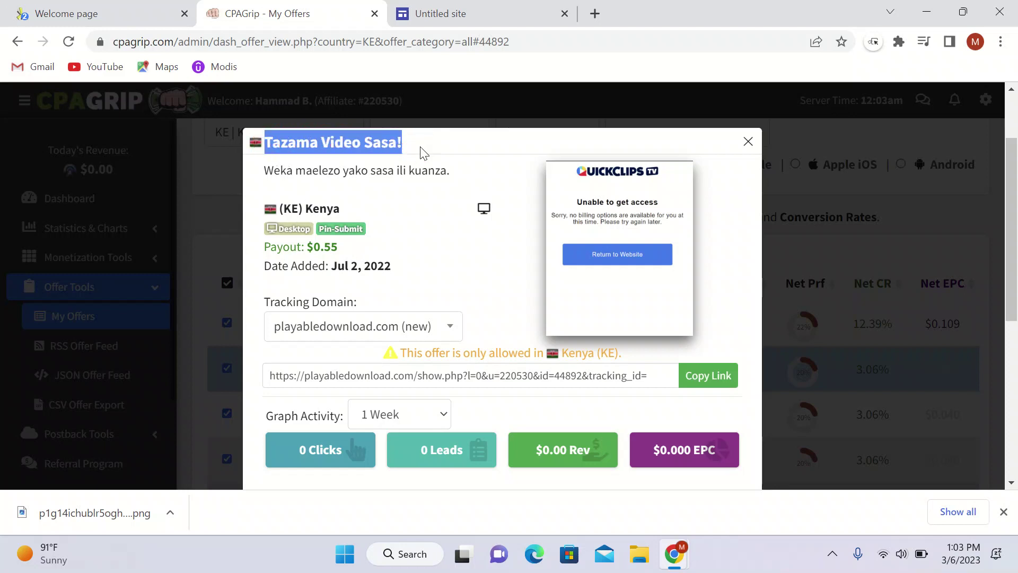
{"action": "left_click", "coordinate": [480, 9]}
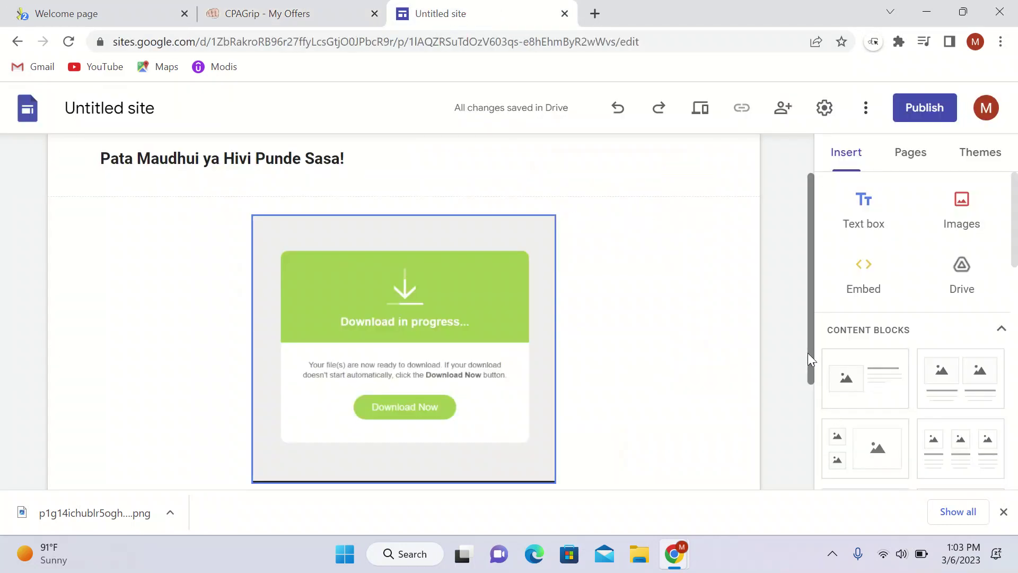
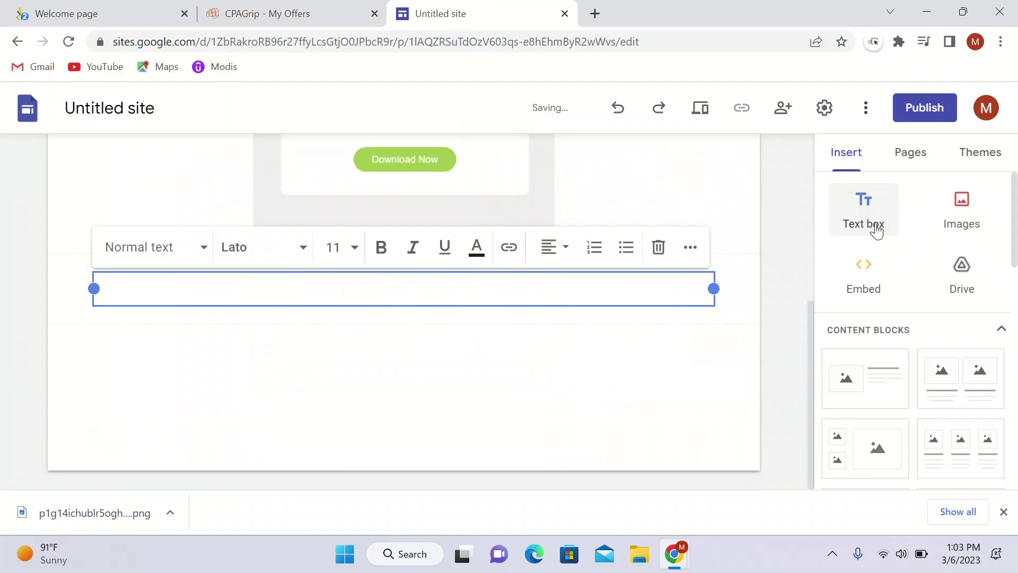
{"action": "type", "text": "Tazama Video Sasa!"}
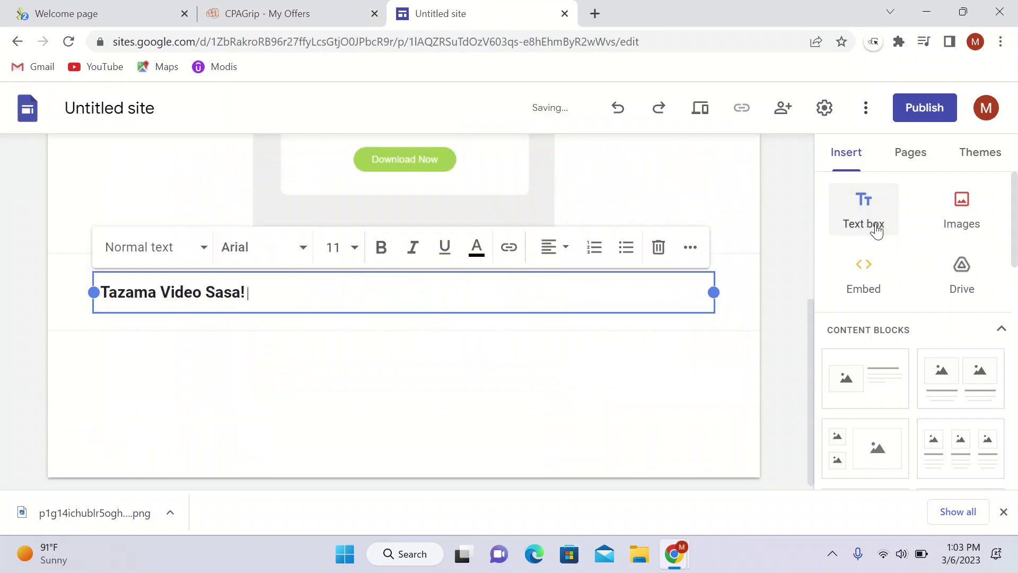
- Change the paragraph style of the whole "Tazama Video Sasa!" text and deselect the text box
{"action": "key", "text": "ctrl+a"}
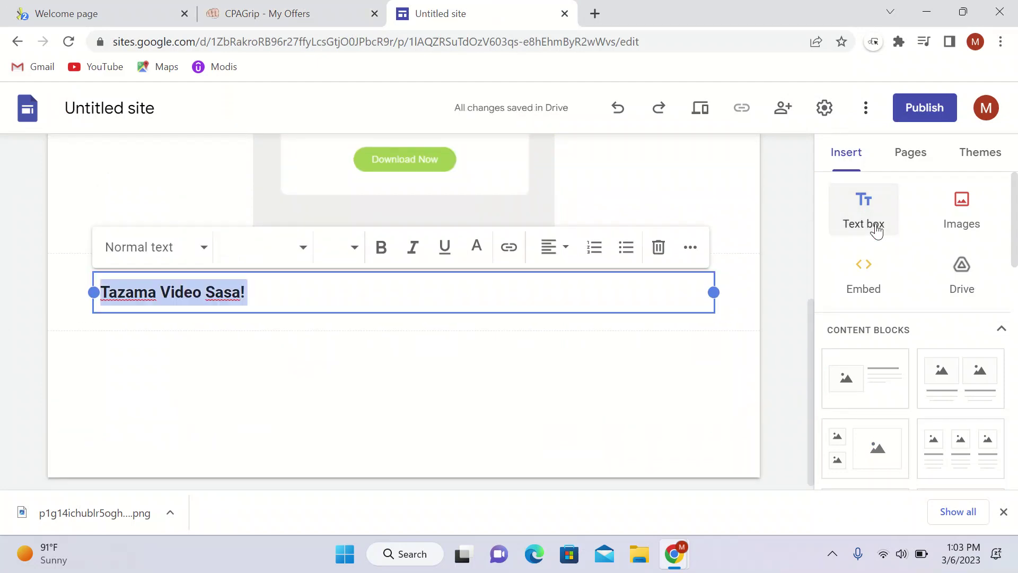
{"action": "left_click", "coordinate": [202, 244]}
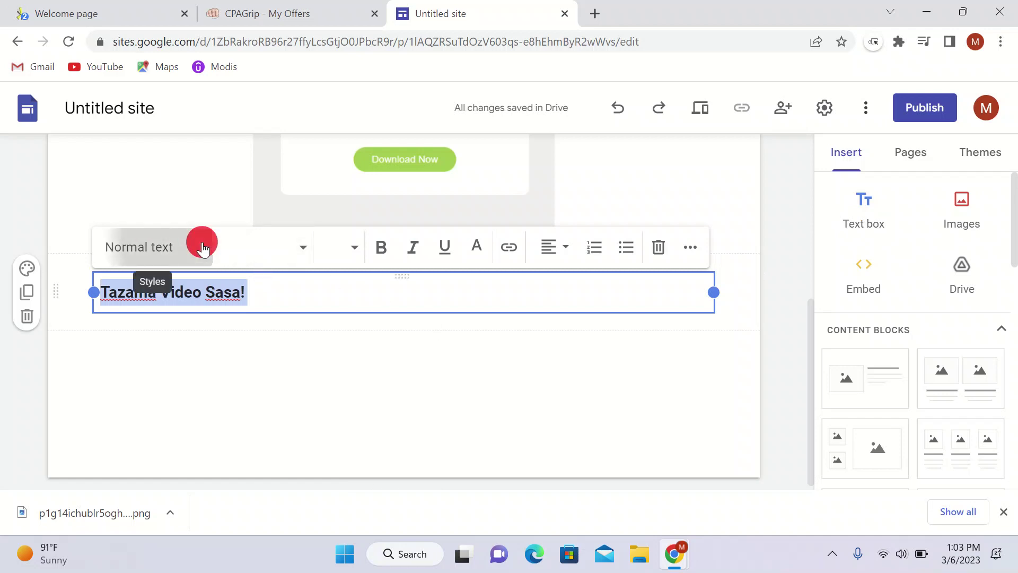
{"action": "left_click", "coordinate": [154, 371]}
{"action": "left_click", "coordinate": [374, 386]}
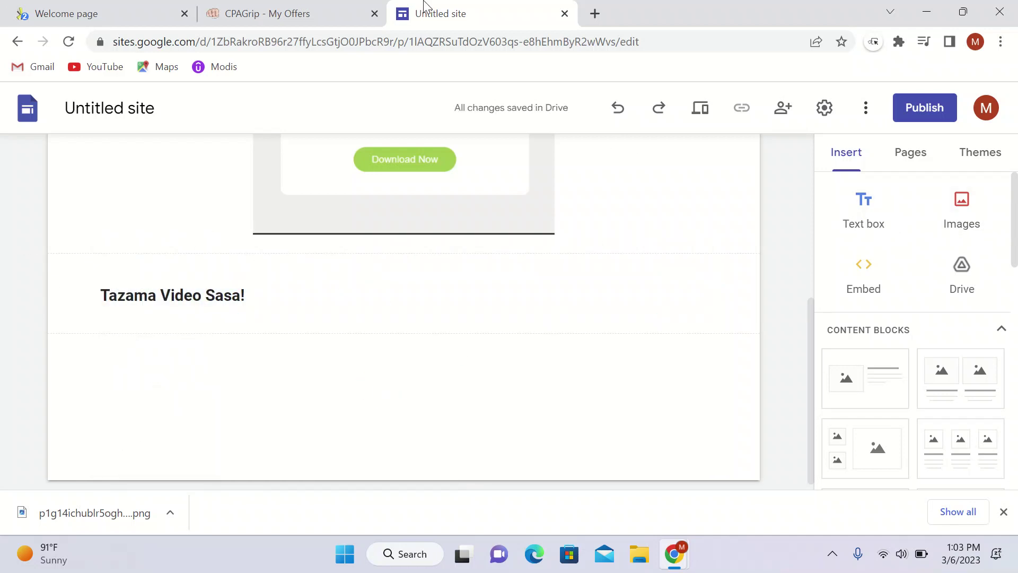
- Return to the Tazama Video Sasa! offer in CPAGrip and save its preview image as a PNG in Downloads
{"action": "left_click", "coordinate": [291, 10]}
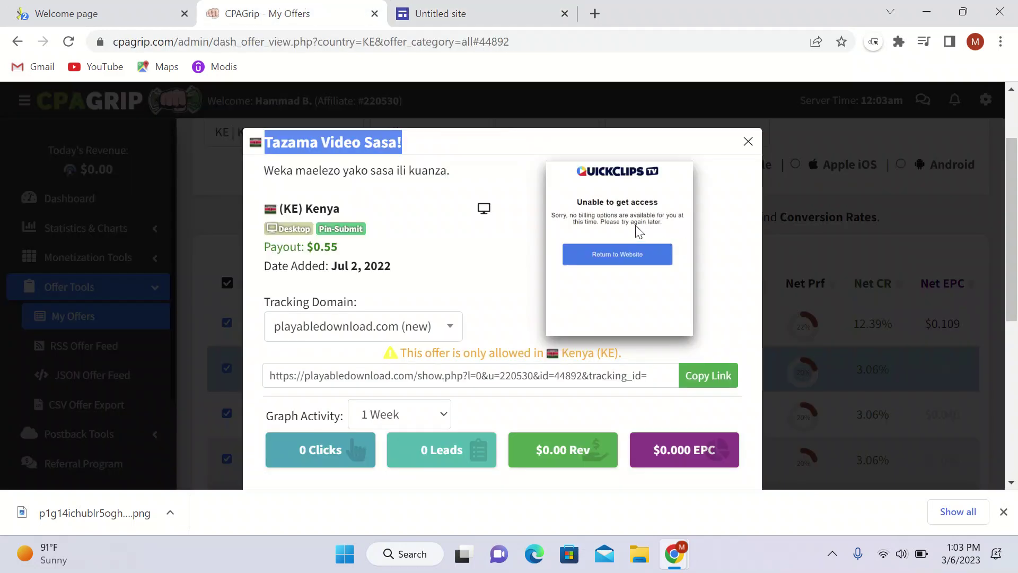
{"action": "left_click", "coordinate": [622, 222]}
{"action": "right_click", "coordinate": [622, 222]}
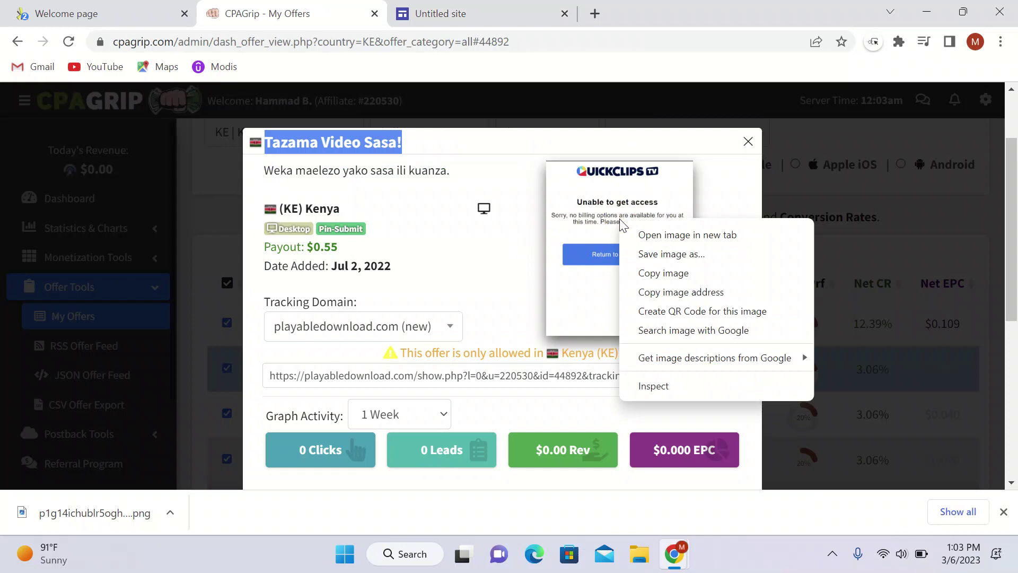
{"action": "left_click", "coordinate": [632, 252]}
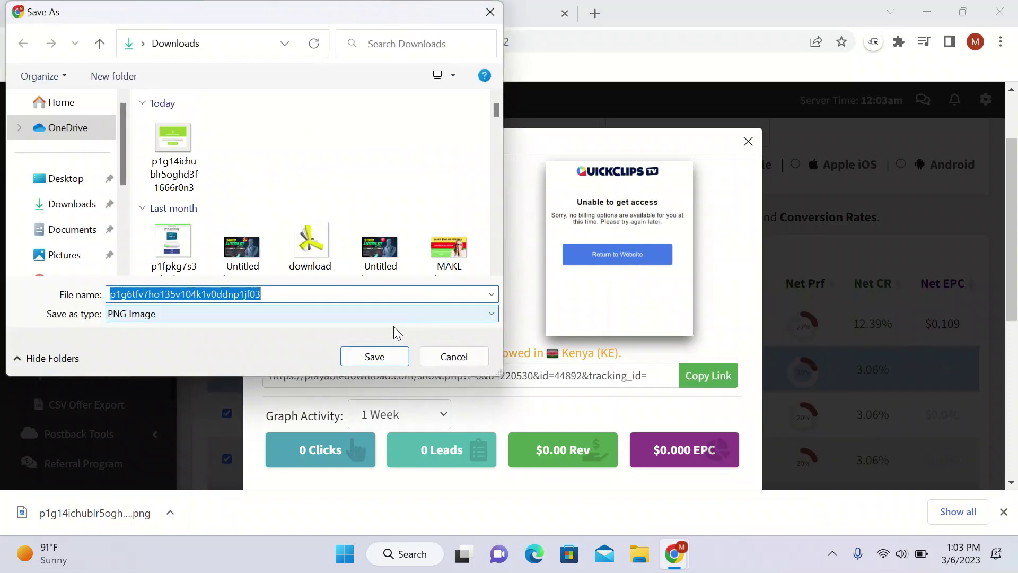
{"action": "left_click", "coordinate": [364, 361]}
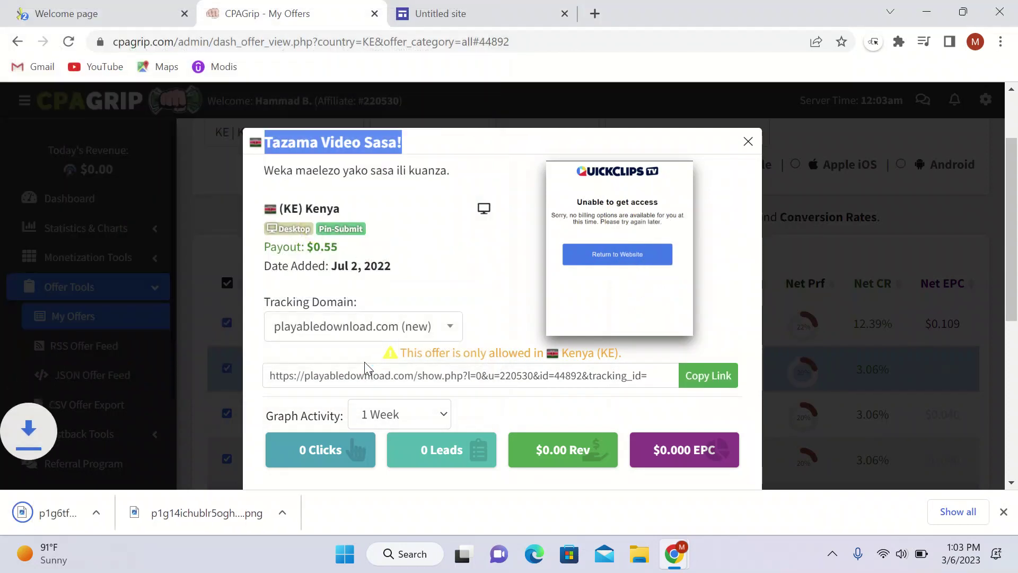
- Switch to Google Sites and upload the image p1g6tfv7ho135v104k1v0ddnp1jf03 from Downloads below the "Tazama Video Sasa!" title
{"action": "left_click", "coordinate": [448, 14]}
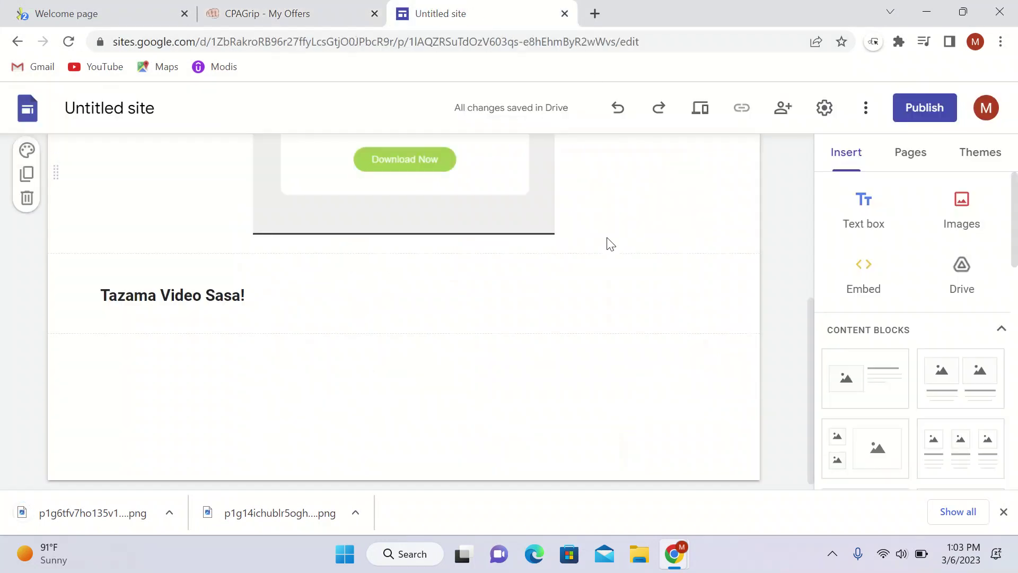
{"action": "left_click", "coordinate": [954, 201]}
{"action": "left_click", "coordinate": [957, 260]}
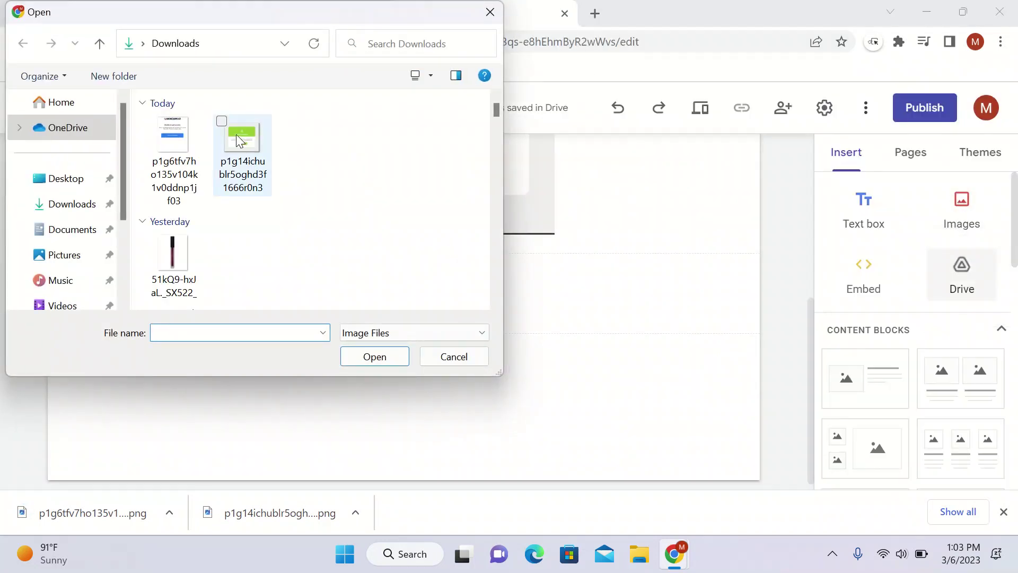
{"action": "double_click", "coordinate": [165, 180]}
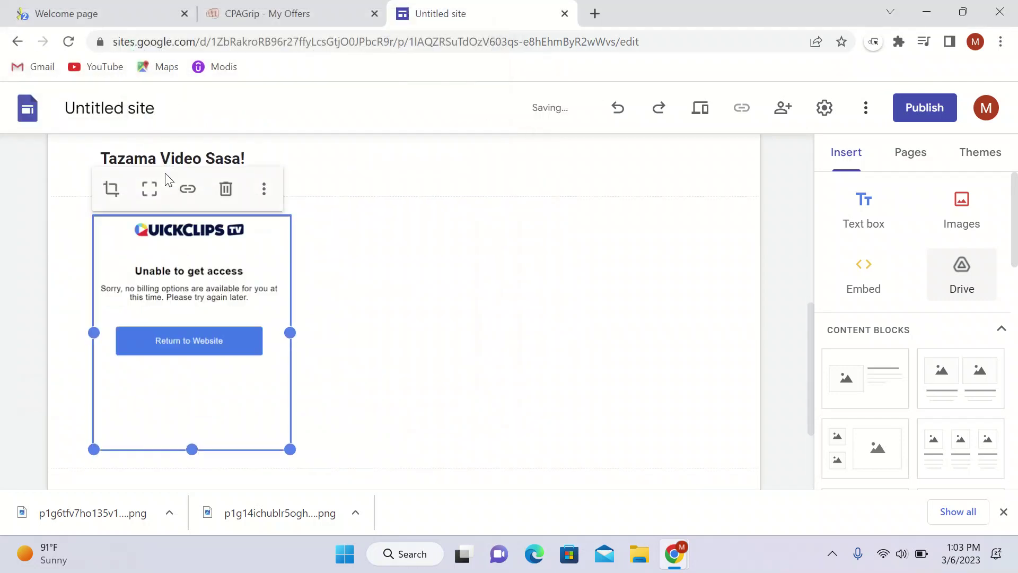
- Enlarge the QuickClips TV image to nearly half the page width and center it horizontally below its title
{"action": "left_click_drag", "start_coordinate": [289, 450], "coordinate": [352, 552]}
{"action": "left_click_drag", "start_coordinate": [286, 325], "coordinate": [399, 266]}
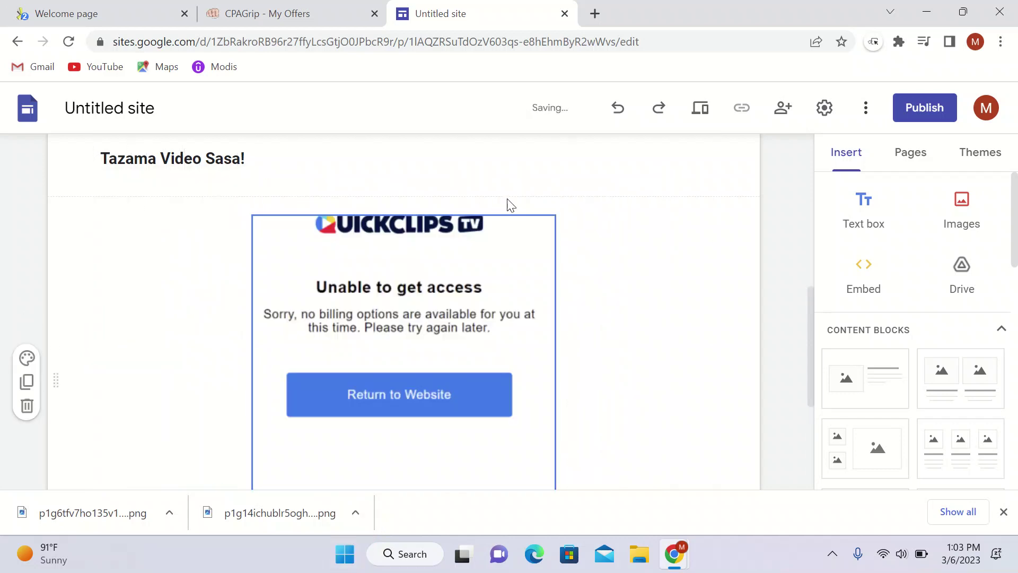
{"action": "left_click", "coordinate": [772, 349]}
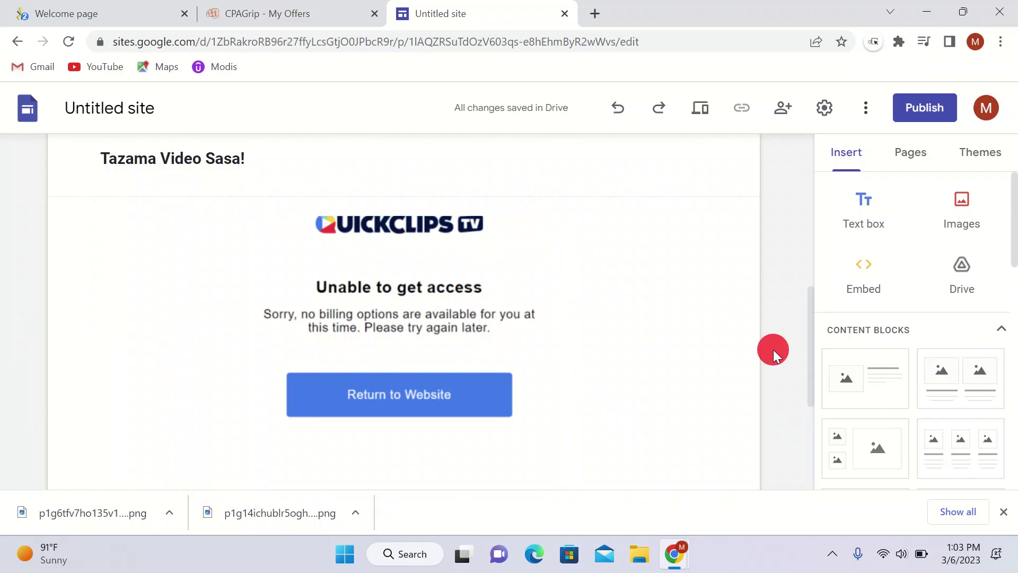
- Start inserting a button after the section with the green download image and name it "Click Here"
{"action": "left_click_drag", "start_coordinate": [813, 377], "coordinate": [825, 300]}
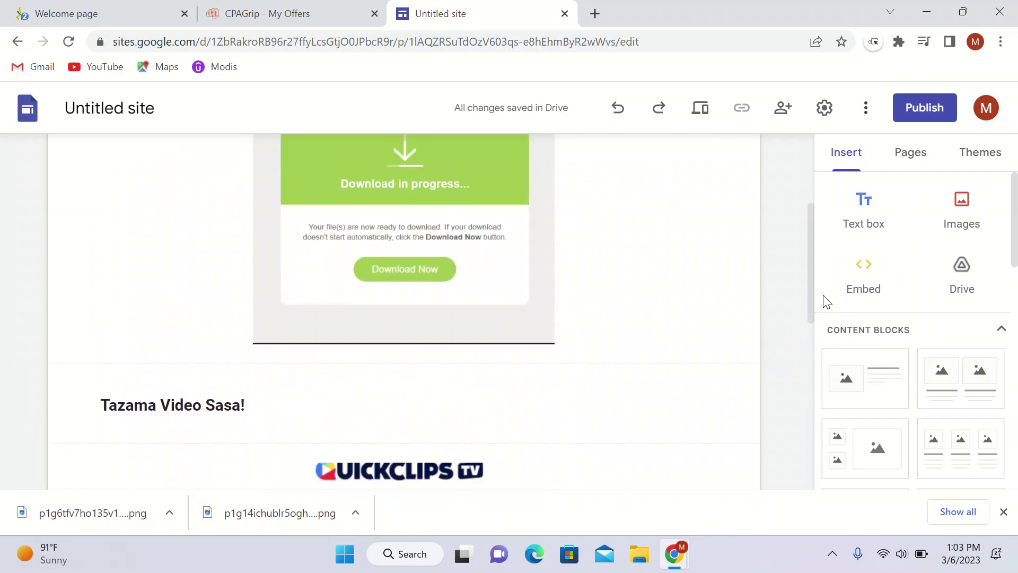
{"action": "left_click", "coordinate": [379, 348]}
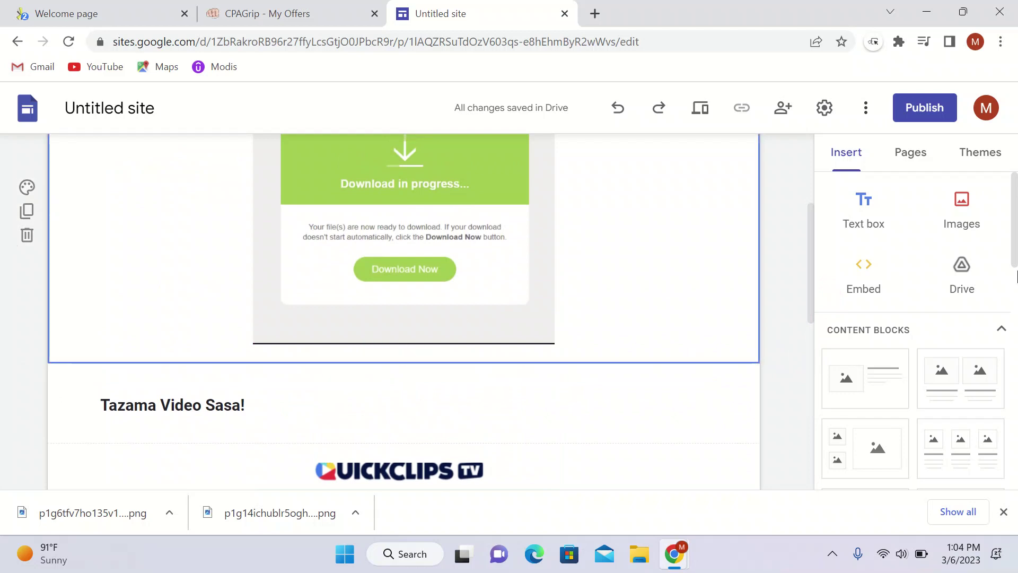
{"action": "scroll", "coordinate": [1015, 321], "scroll_direction": "down", "scroll_amount": 5}
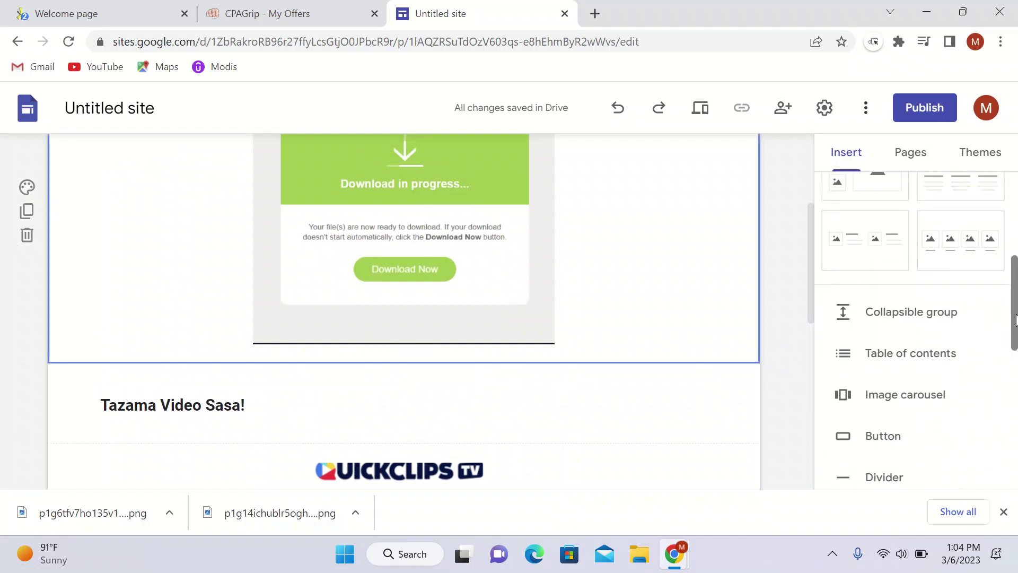
{"action": "left_click", "coordinate": [906, 440]}
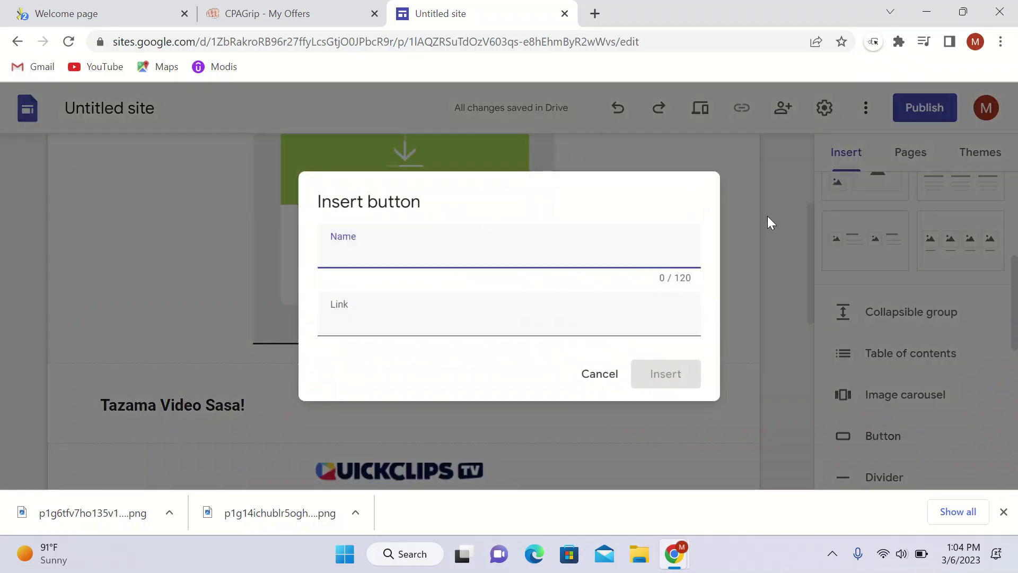
{"action": "type", "text": "Click Here"}
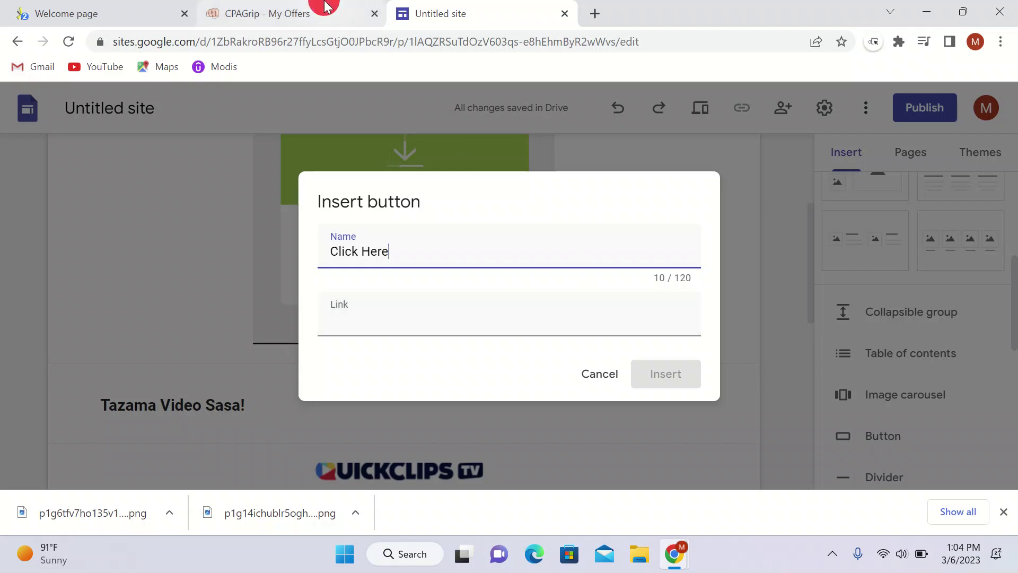
- Switch to CPAGrip, close the open offer and copy the tracking link of the "Pata Maudhui ya Hivi Punde Sasa!" offer
{"action": "left_click", "coordinate": [336, 9]}
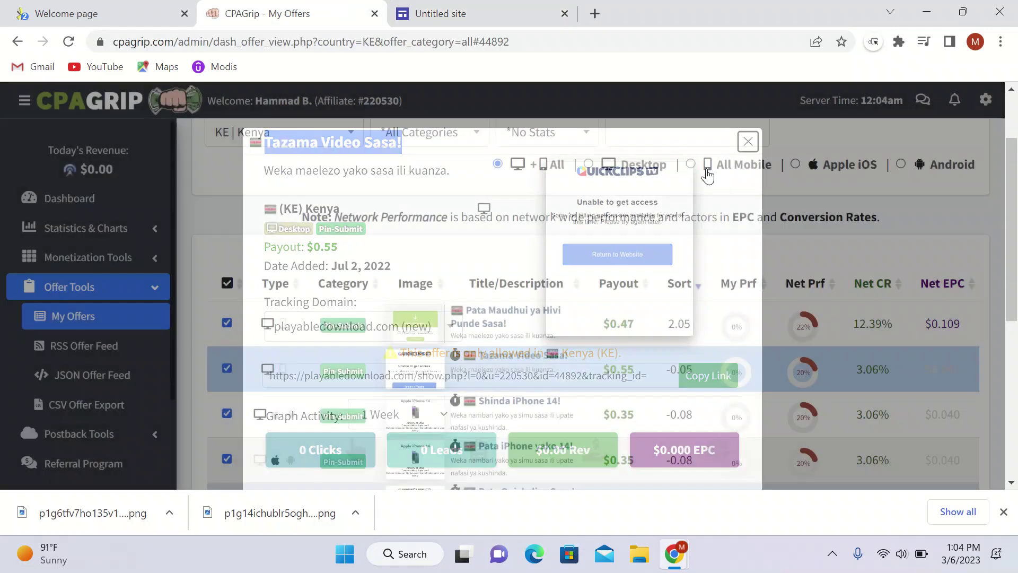
{"action": "left_click", "coordinate": [749, 142]}
{"action": "left_click", "coordinate": [491, 314]}
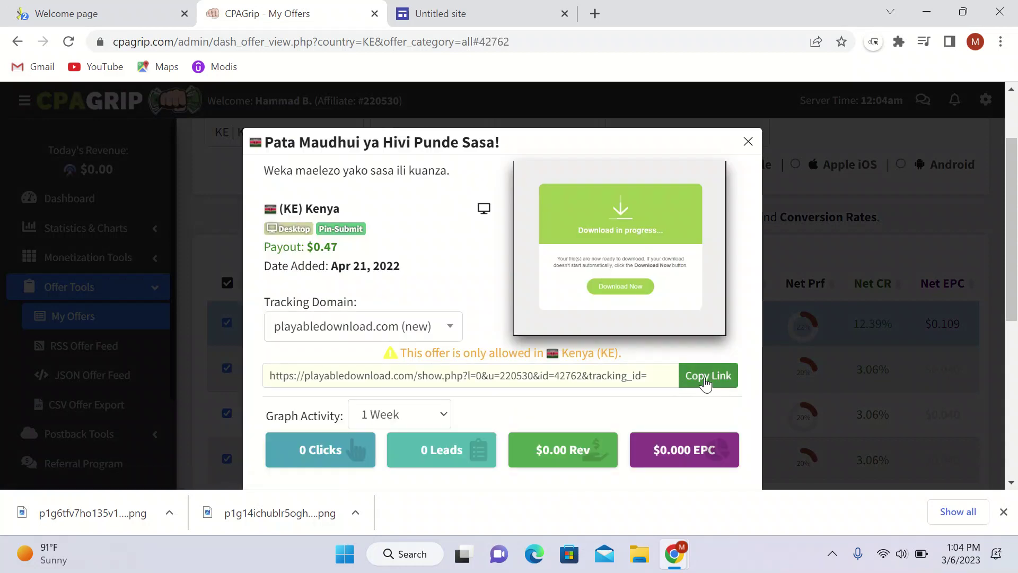
{"action": "left_click", "coordinate": [705, 381]}
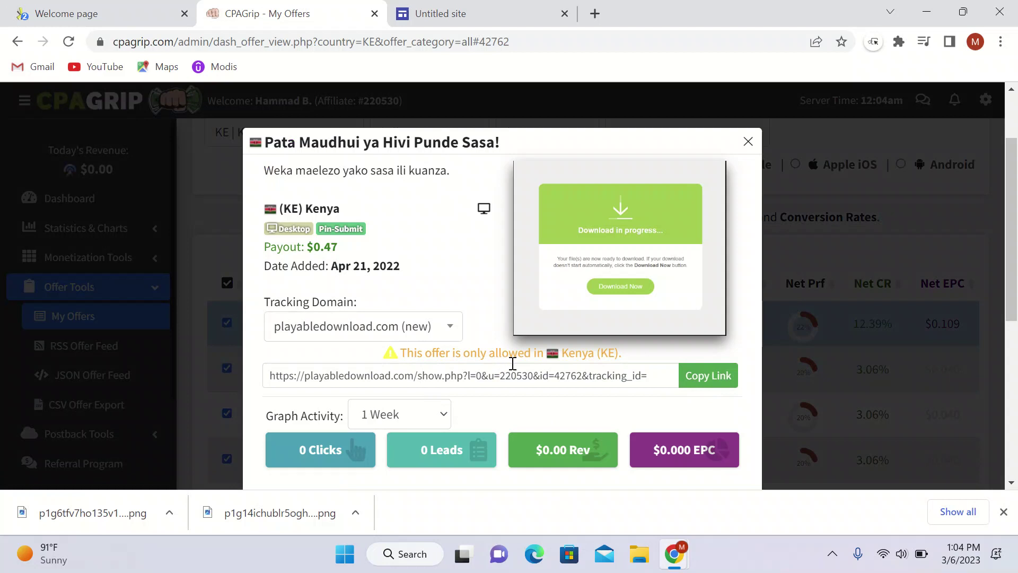
- Back in Google Sites, insert the "Click Here" button with the copied link and place it directly beneath the green download image at the image's width
{"action": "left_click", "coordinate": [498, 18]}
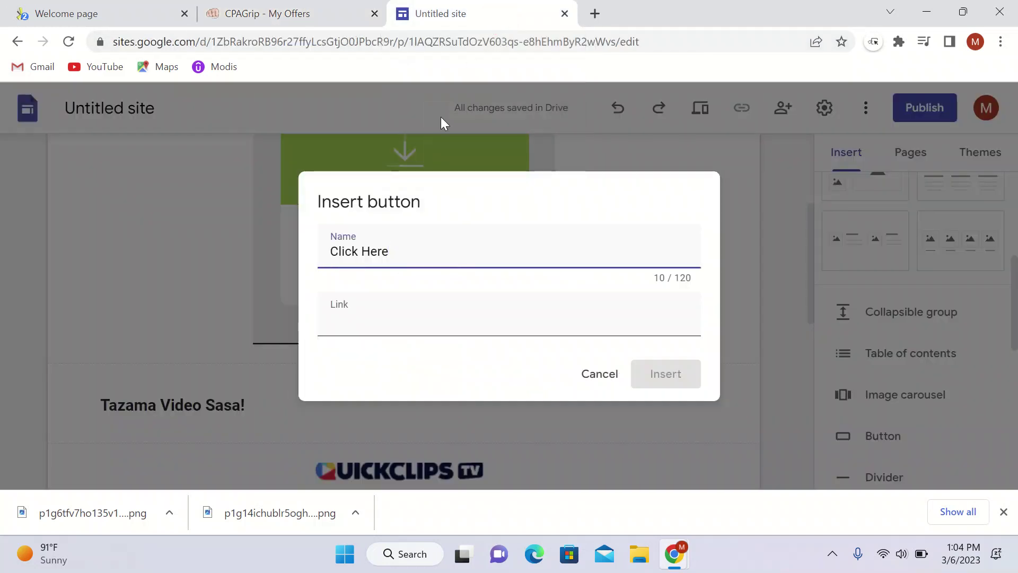
{"action": "left_click", "coordinate": [443, 323]}
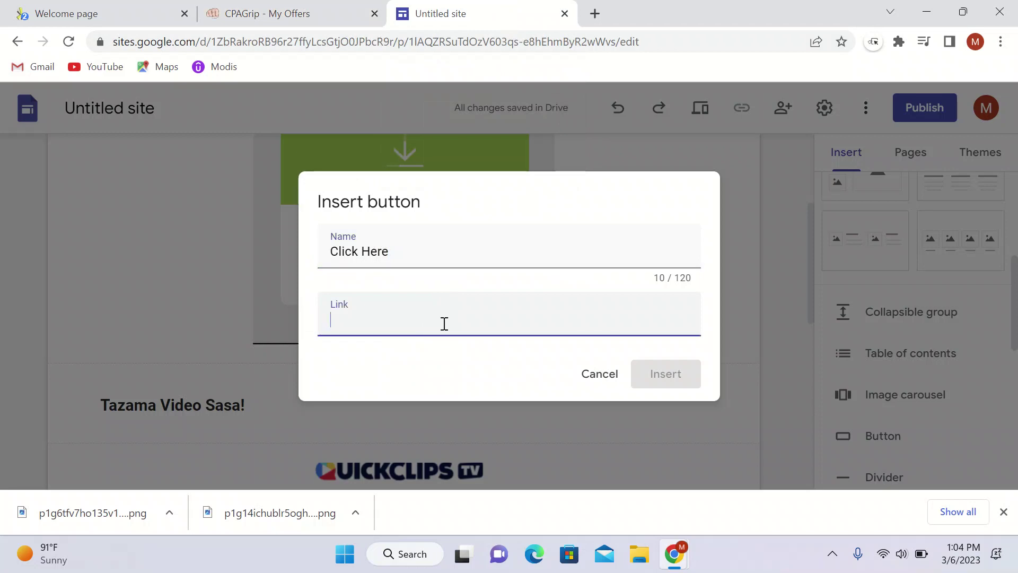
{"action": "key", "text": "ctrl+v"}
{"action": "left_click", "coordinate": [664, 372]}
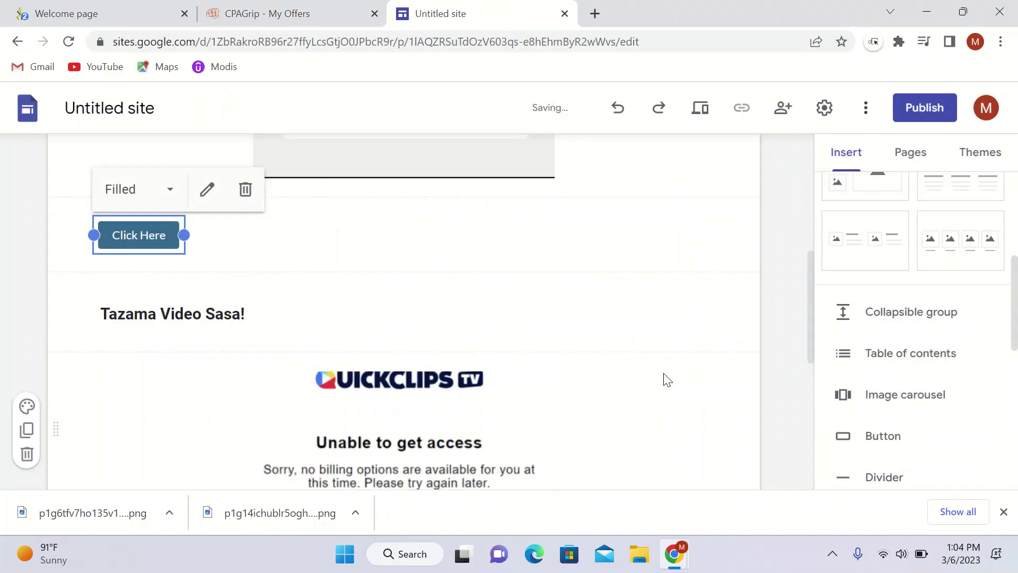
{"action": "left_click_drag", "start_coordinate": [144, 236], "coordinate": [407, 193]}
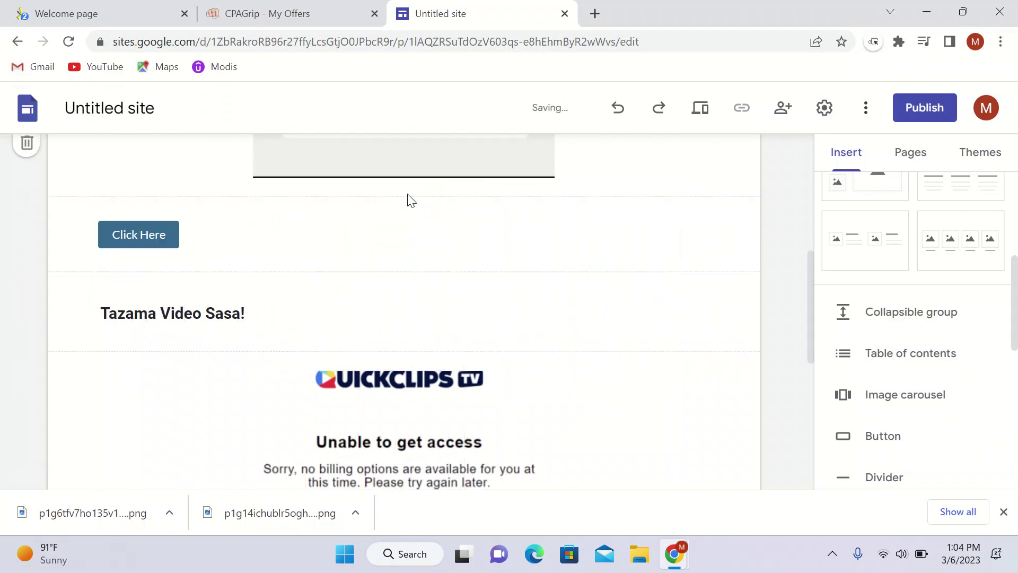
{"action": "left_click_drag", "start_coordinate": [150, 245], "coordinate": [407, 184]}
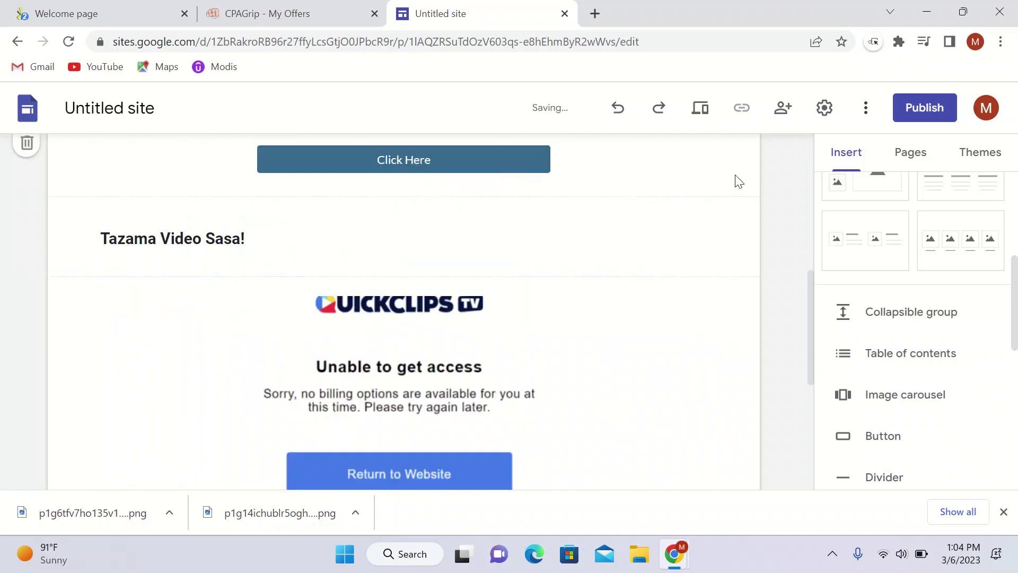
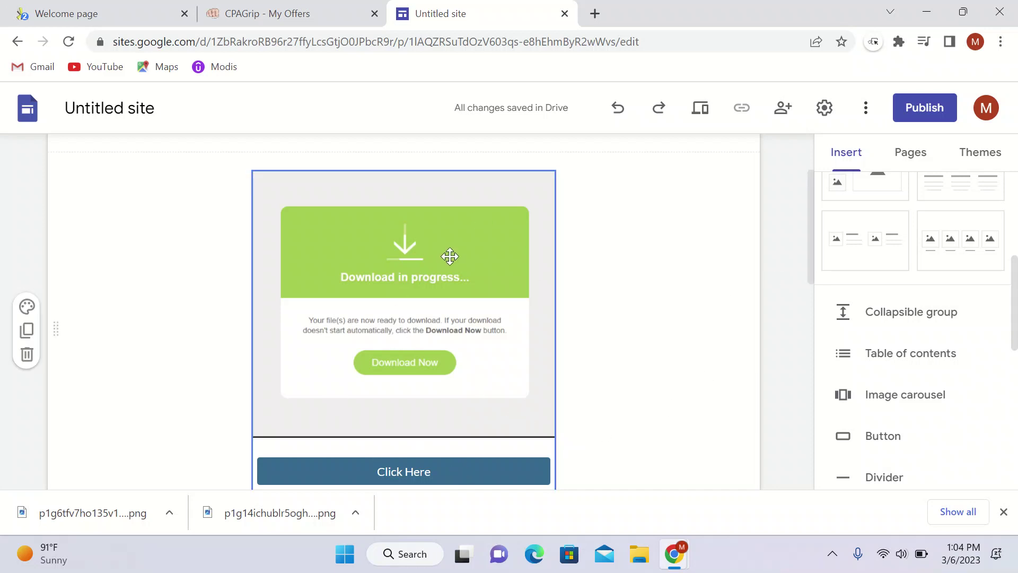
- Start inserting a second button after the QuickClips TV image section and name it "Click Here"
{"action": "left_click_drag", "start_coordinate": [810, 246], "coordinate": [809, 373]}
{"action": "left_click", "coordinate": [653, 418]}
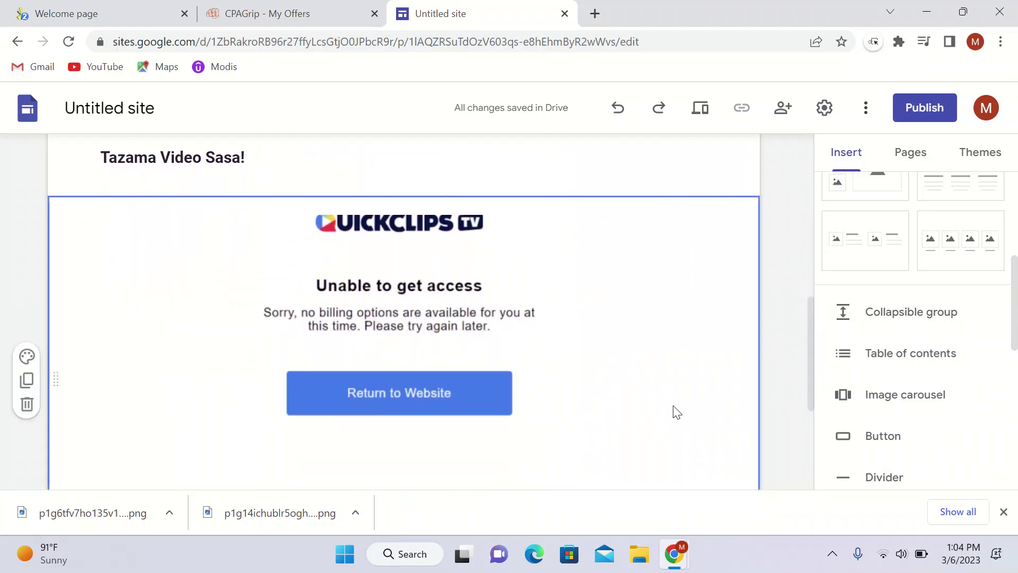
{"action": "left_click", "coordinate": [917, 448]}
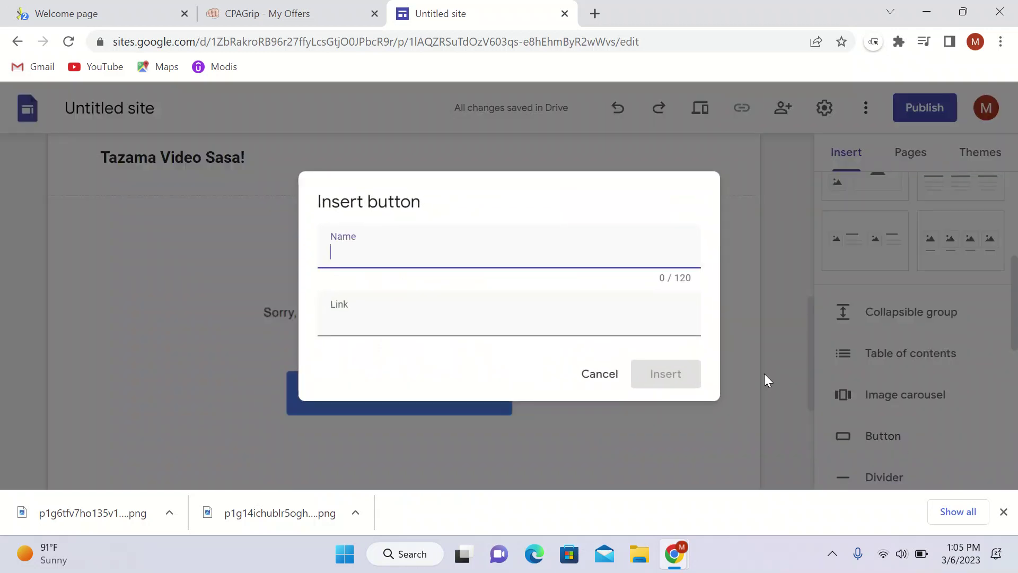
{"action": "type", "text": "Click "}
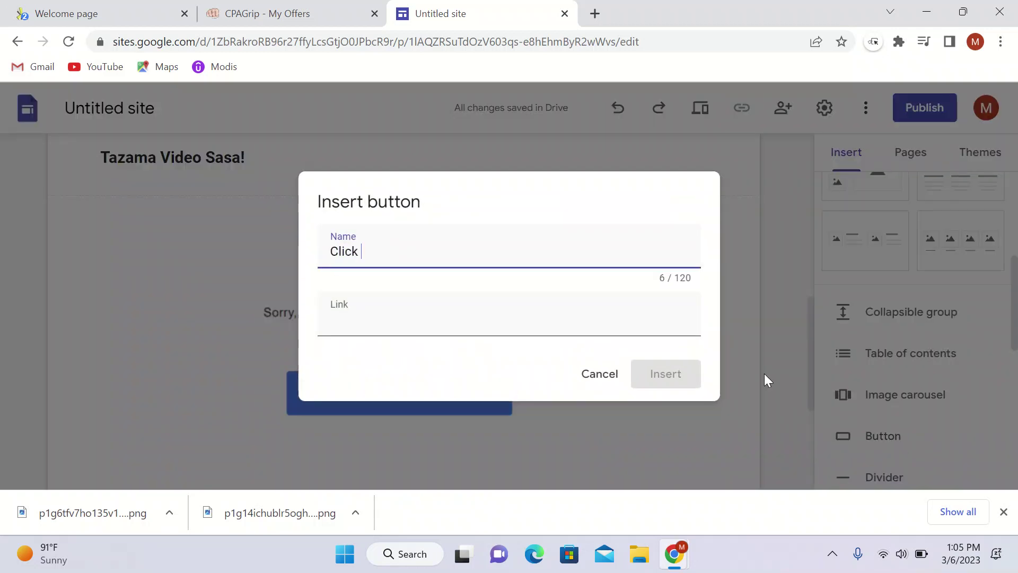
{"action": "type", "text": "Here"}
- Switch to CPAGrip, close the open offer and copy the tracking link of the "Tazama Video Sasa!" offer
{"action": "left_click", "coordinate": [324, 11]}
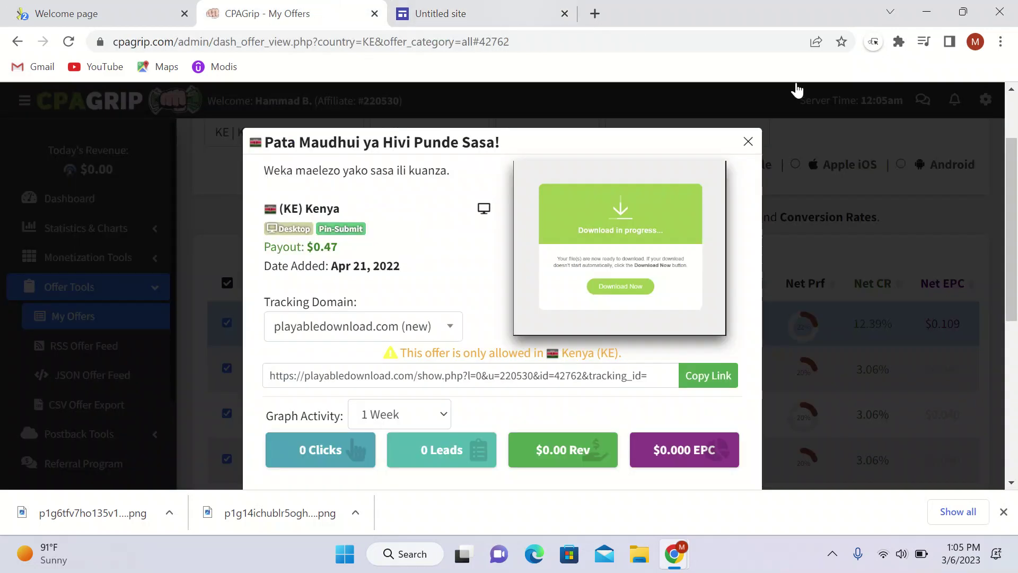
{"action": "left_click", "coordinate": [748, 141]}
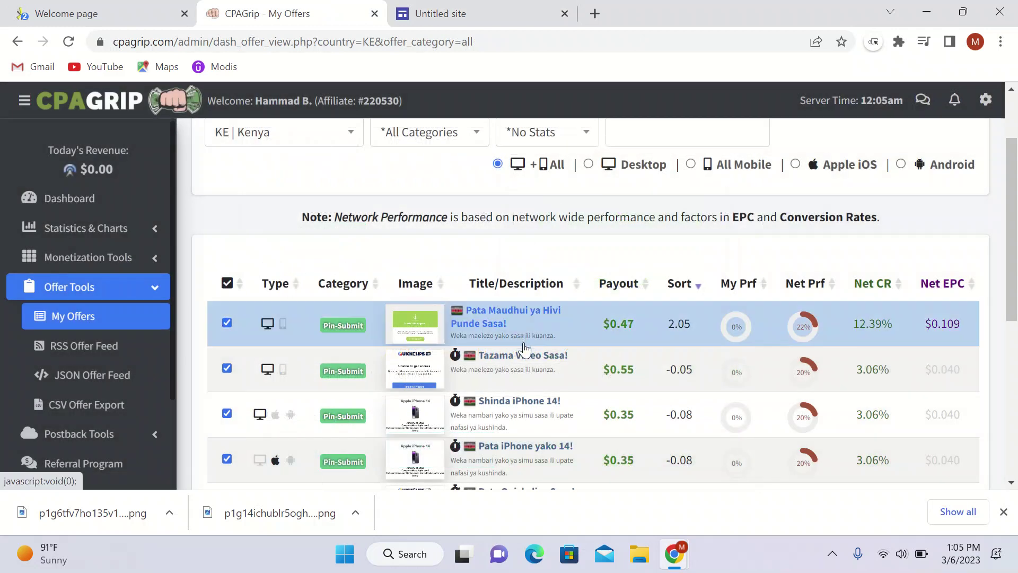
{"action": "left_click", "coordinate": [525, 358]}
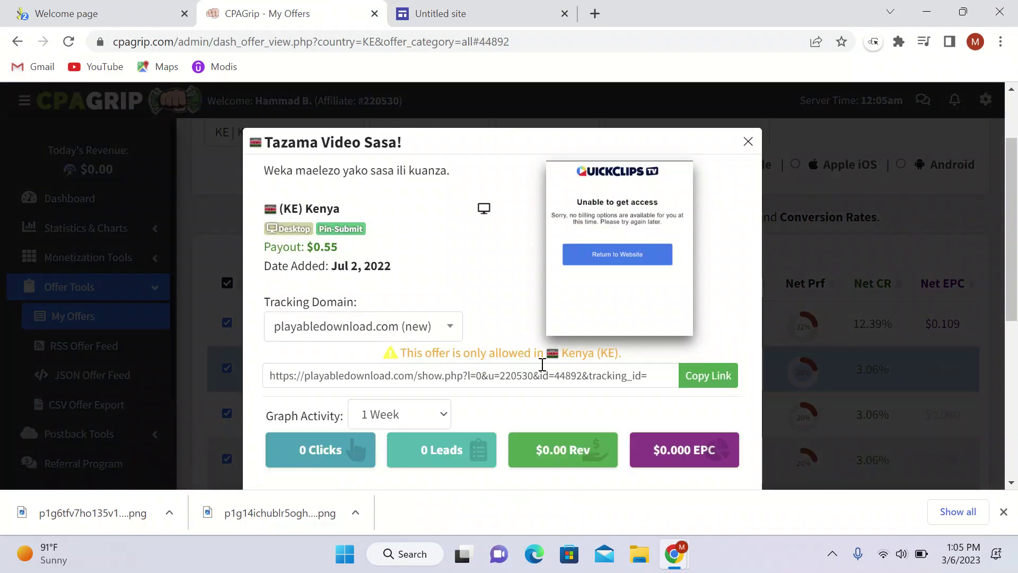
{"action": "left_click", "coordinate": [735, 377]}
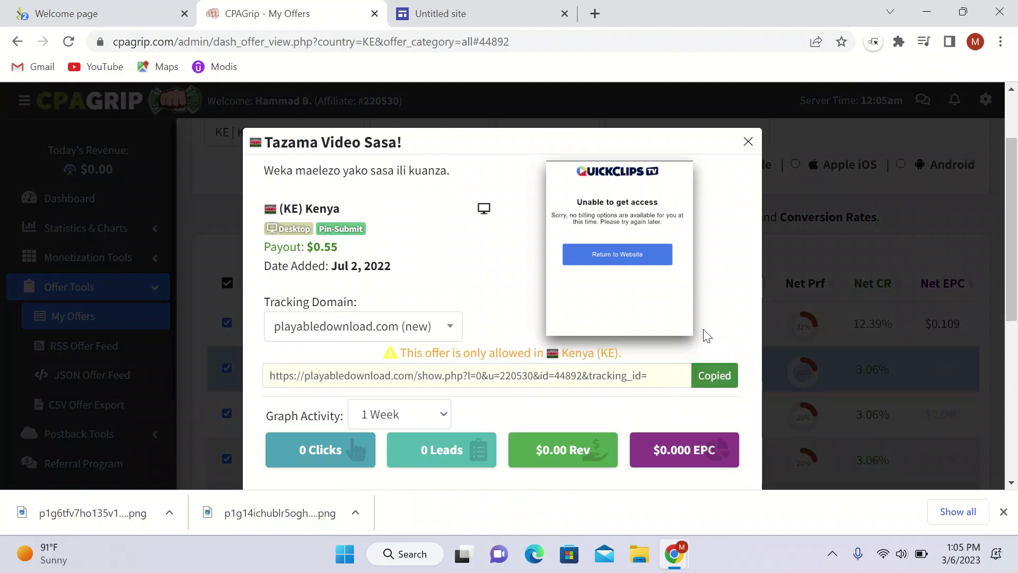
- Back in Google Sites, insert the "Click Here" button with the copied link and place it beneath the QuickClips TV image at the image's width
{"action": "left_click", "coordinate": [447, 10]}
{"action": "left_click", "coordinate": [389, 320]}
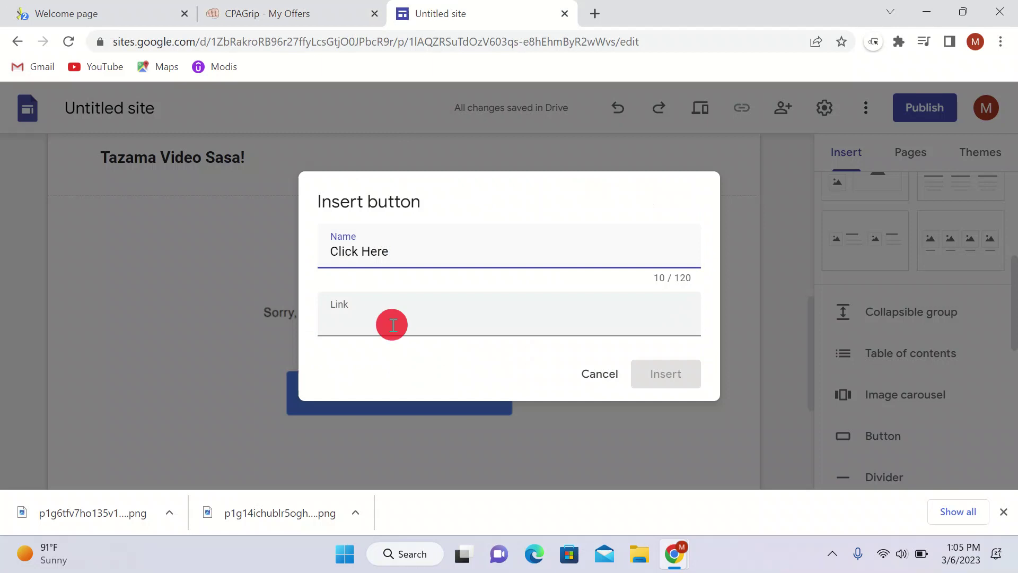
{"action": "key", "text": "ctrl+v"}
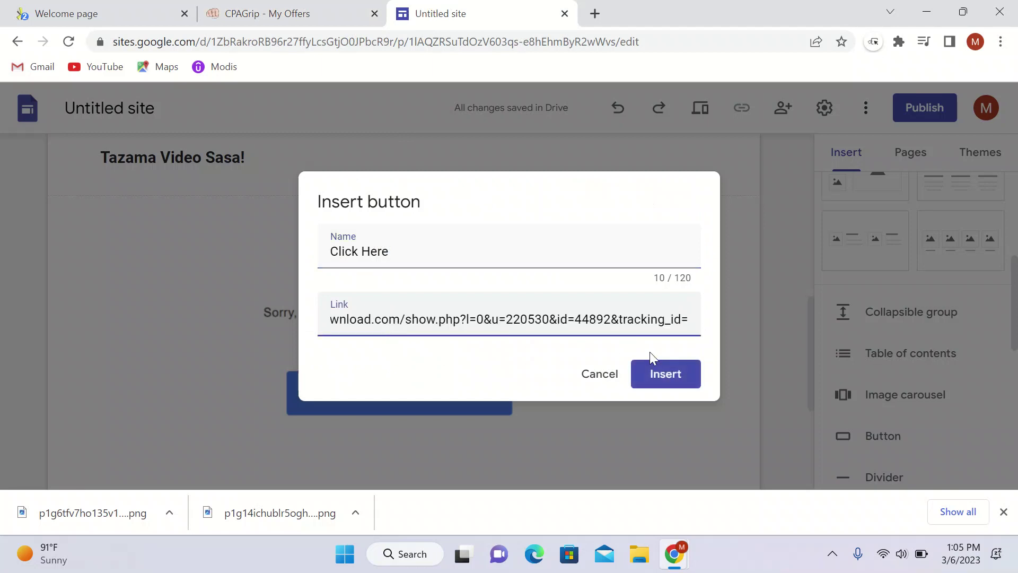
{"action": "left_click", "coordinate": [660, 378]}
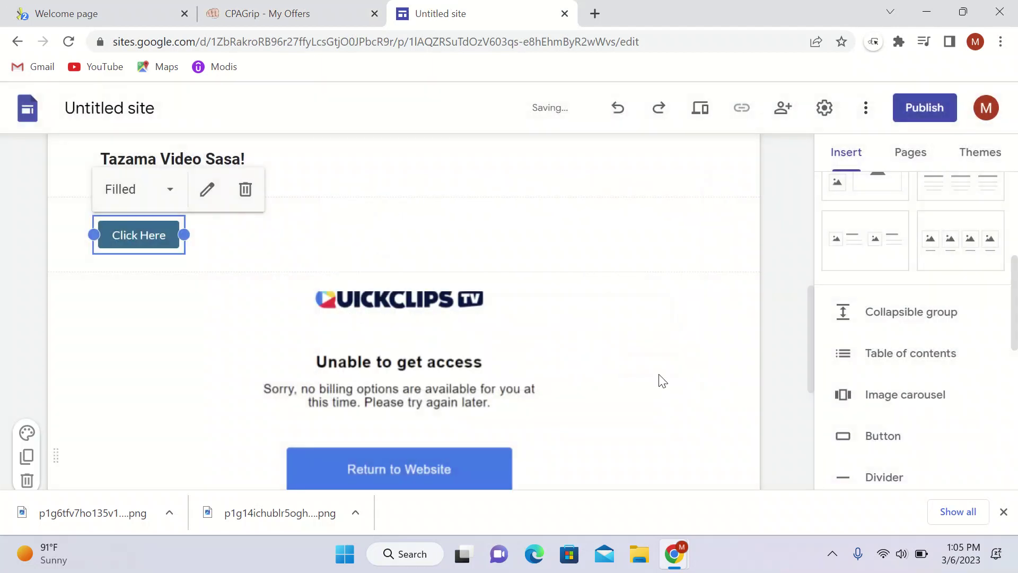
{"action": "left_click_drag", "start_coordinate": [137, 237], "coordinate": [377, 281]}
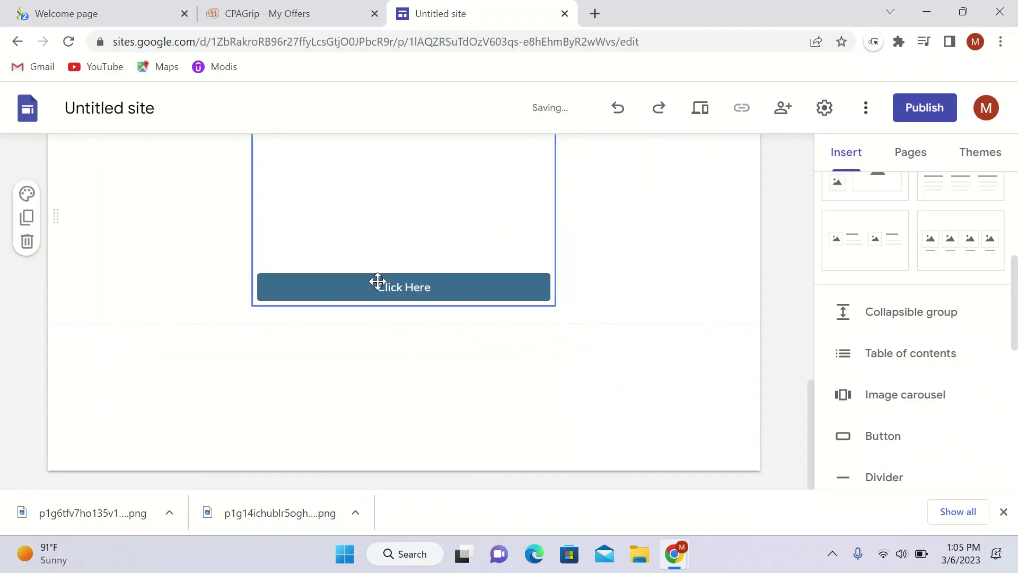
- Publish the site to the web with the address mylandingpage012
{"action": "left_click_drag", "start_coordinate": [808, 385], "coordinate": [804, 116]}
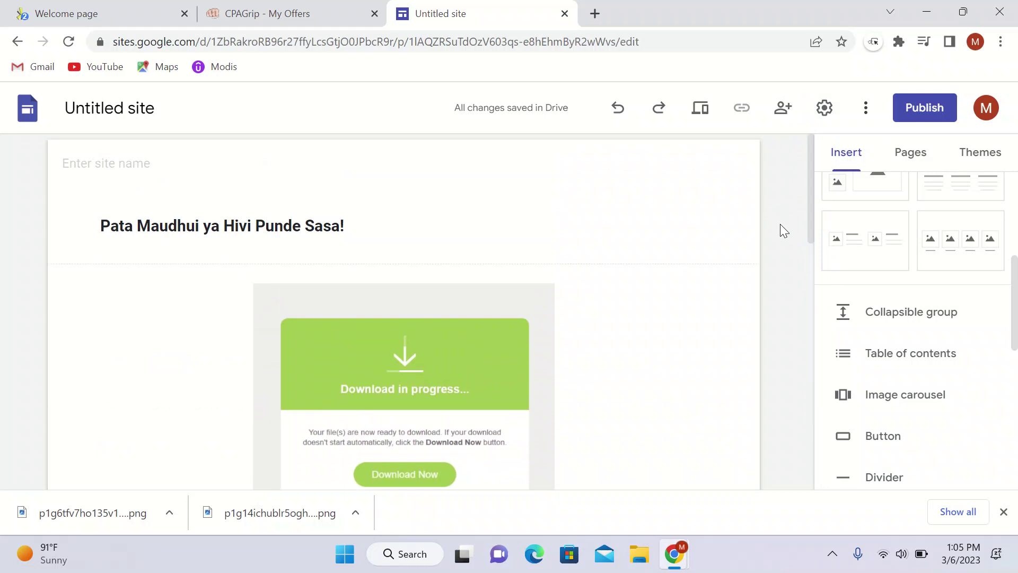
{"action": "left_click", "coordinate": [939, 113]}
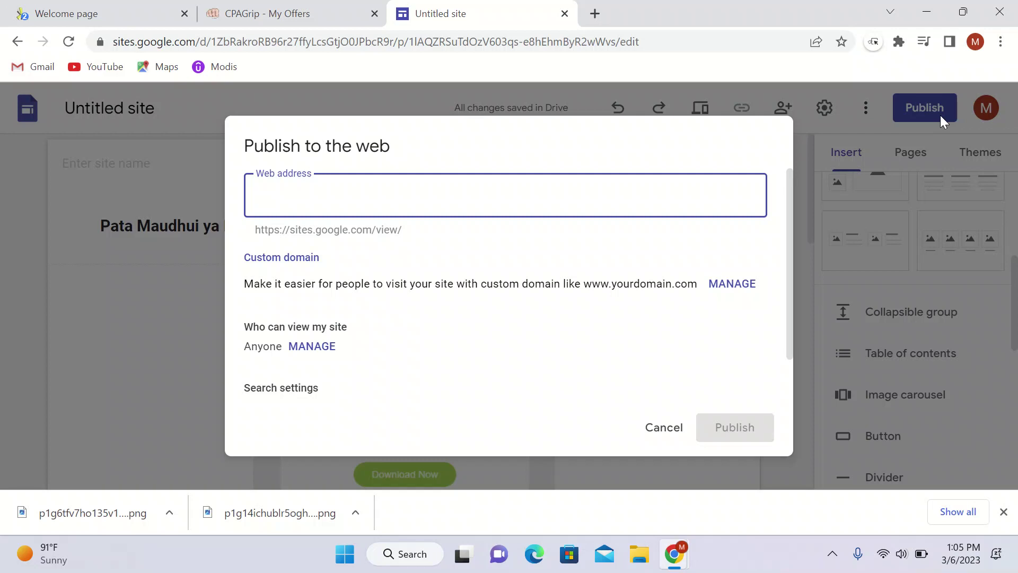
{"action": "type", "text": "mylan"}
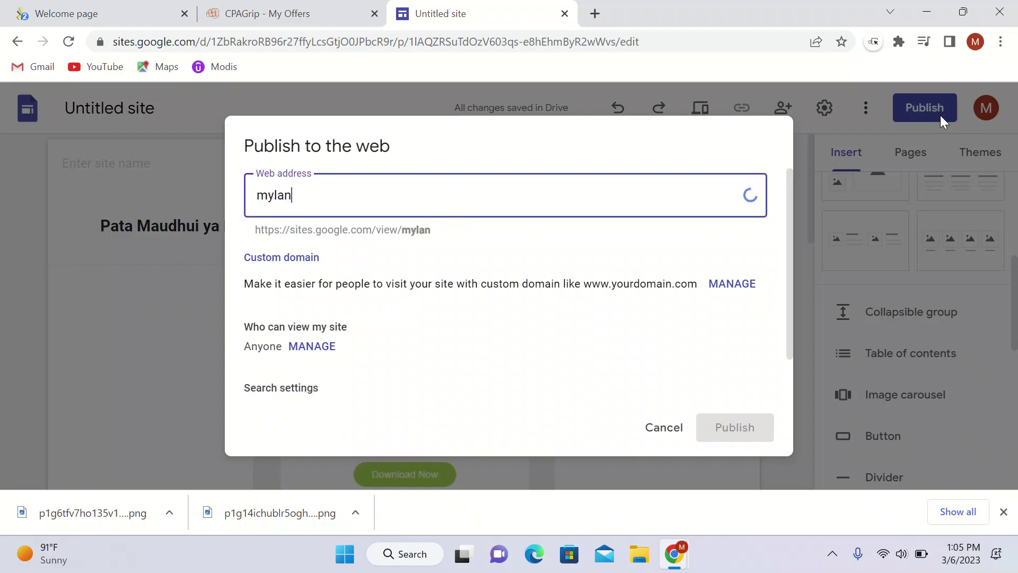
{"action": "type", "text": "dingpage"}
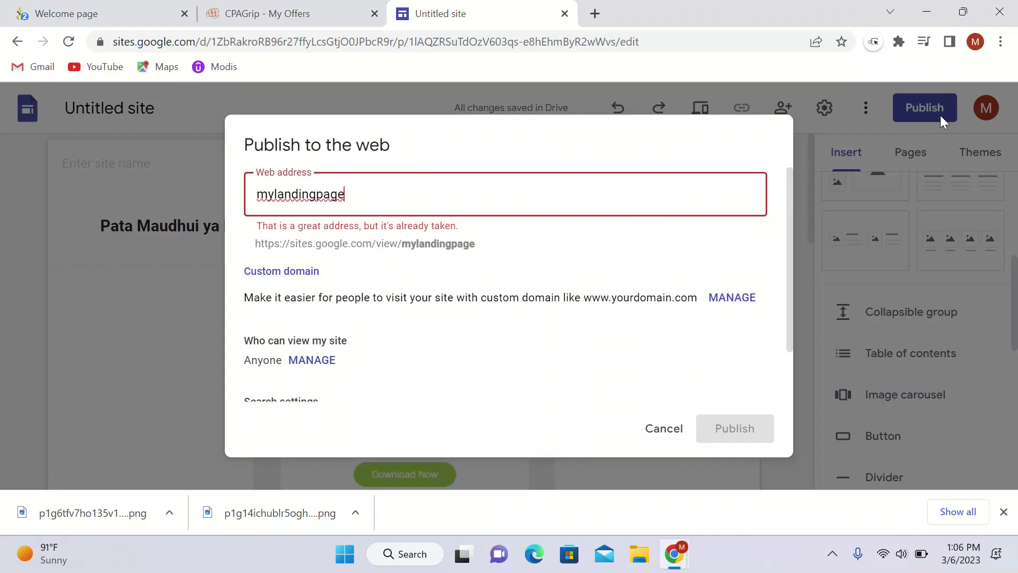
{"action": "type", "text": "012"}
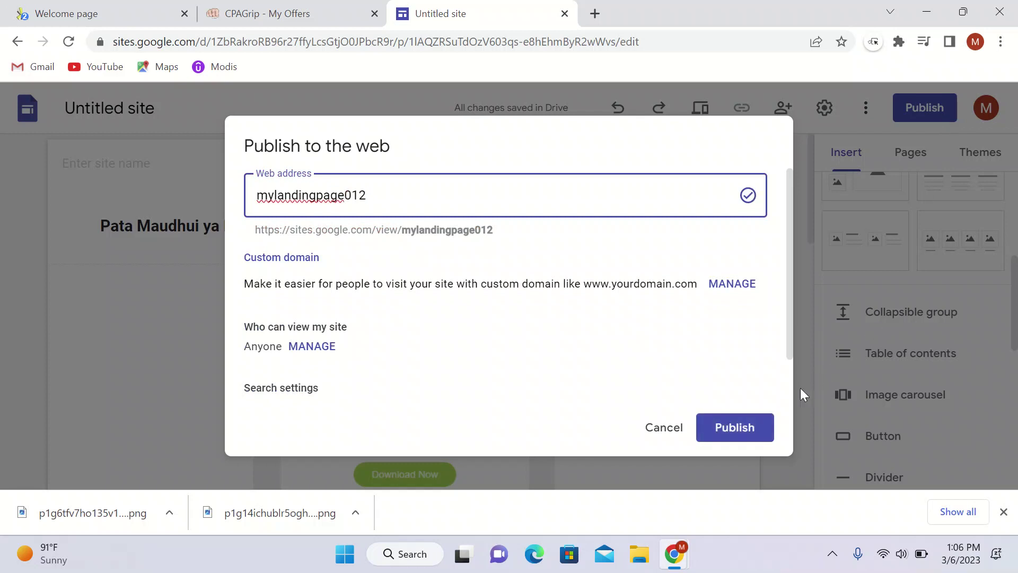
{"action": "left_click", "coordinate": [746, 445]}
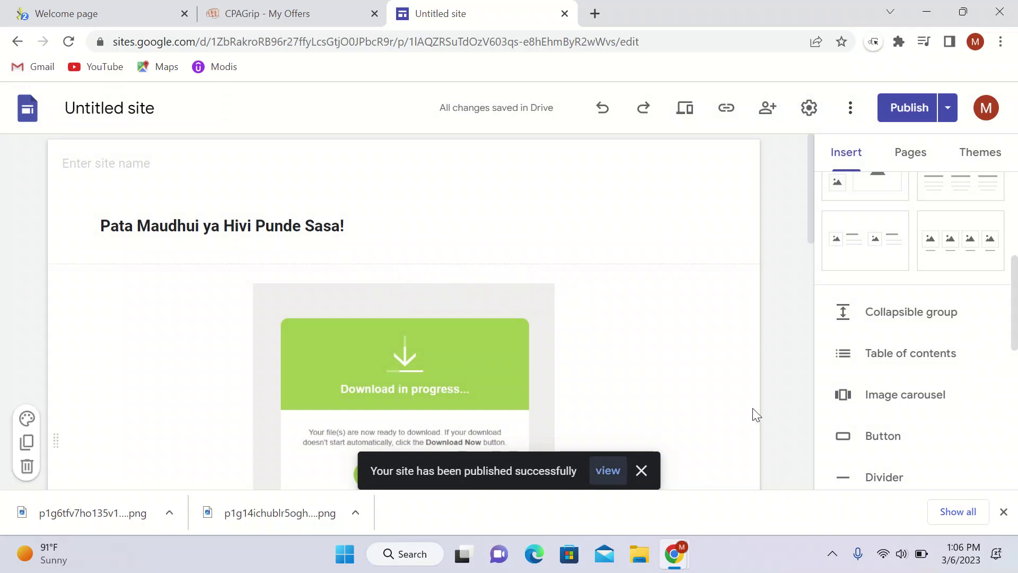
- Open the published site and review both offer sections with their images and "Click Here" buttons
{"action": "left_click", "coordinate": [609, 473]}
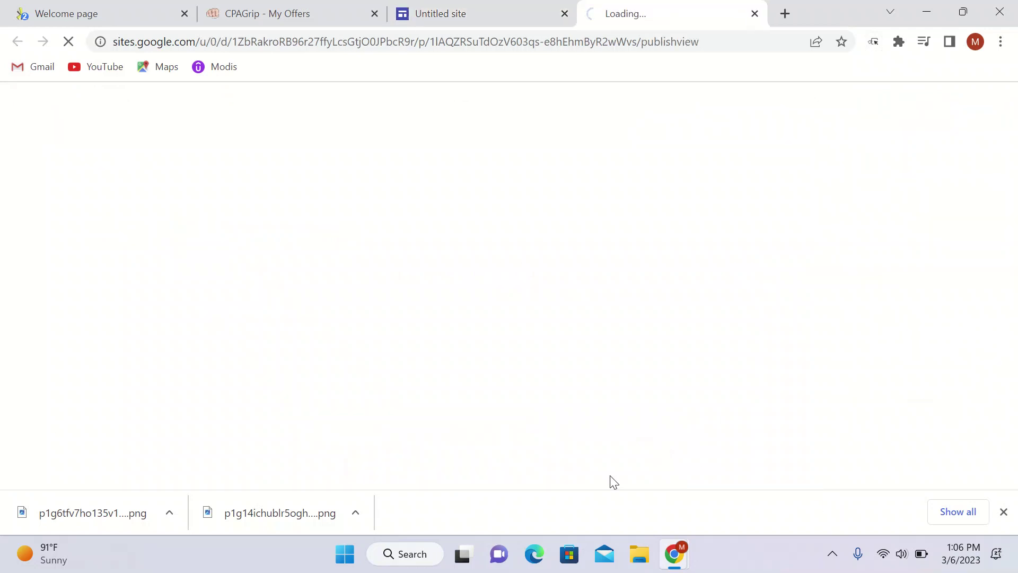
{"action": "left_click", "coordinate": [845, 521]}
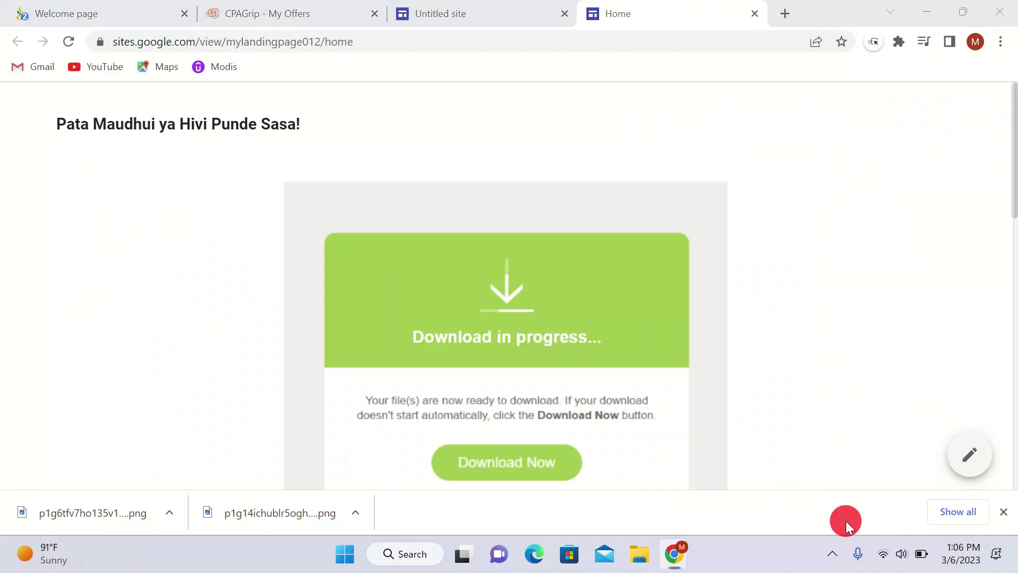
{"action": "left_click", "coordinate": [802, 346]}
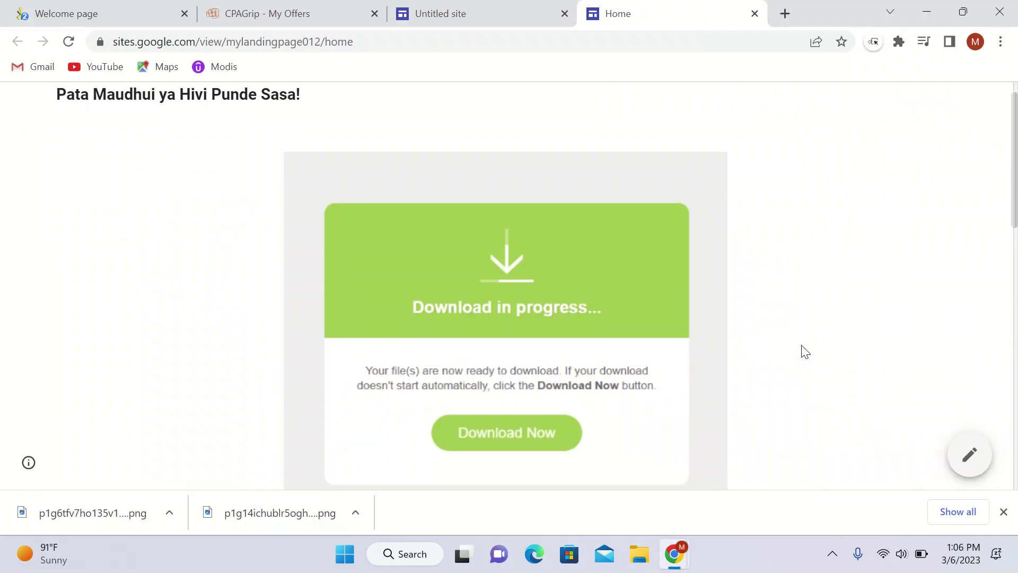
{"action": "scroll", "coordinate": [806, 352], "scroll_direction": "down", "scroll_amount": 5}
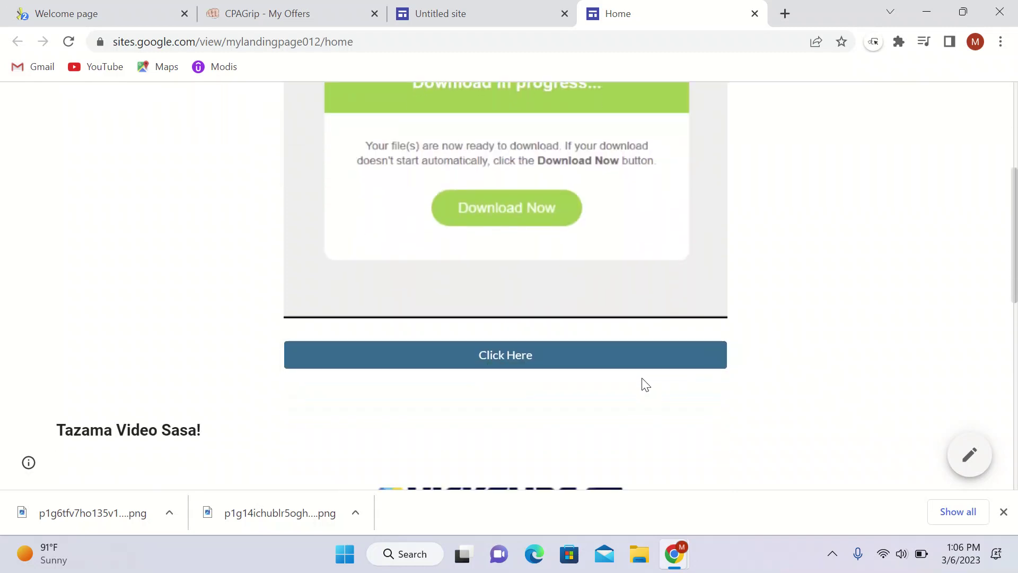
{"action": "left_click", "coordinate": [893, 304]}
{"action": "scroll", "coordinate": [897, 308], "scroll_direction": "down", "scroll_amount": 5}
{"action": "scroll", "coordinate": [896, 308], "scroll_direction": "down", "scroll_amount": 5}
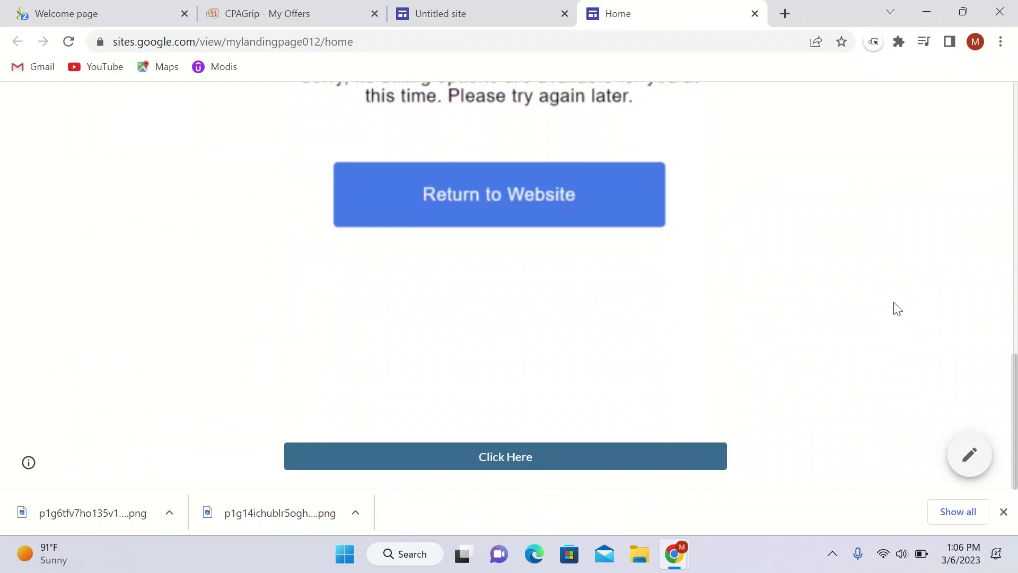
{"action": "scroll", "coordinate": [897, 309], "scroll_direction": "up", "scroll_amount": 10}
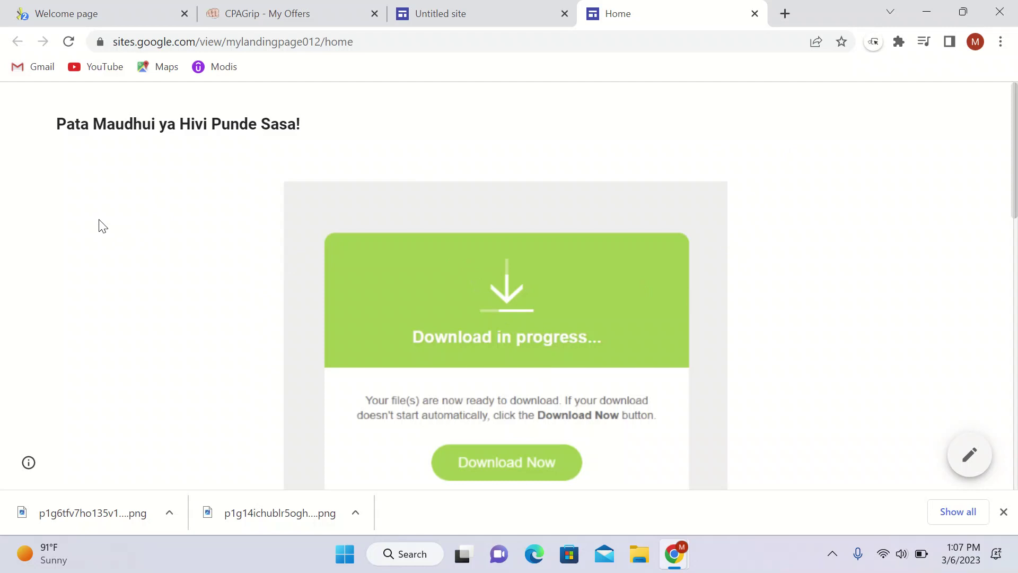
- Switch to PropellerAds, start creating a campaign and choose Push Notifications as the advertising format
{"action": "left_click", "coordinate": [87, 7]}
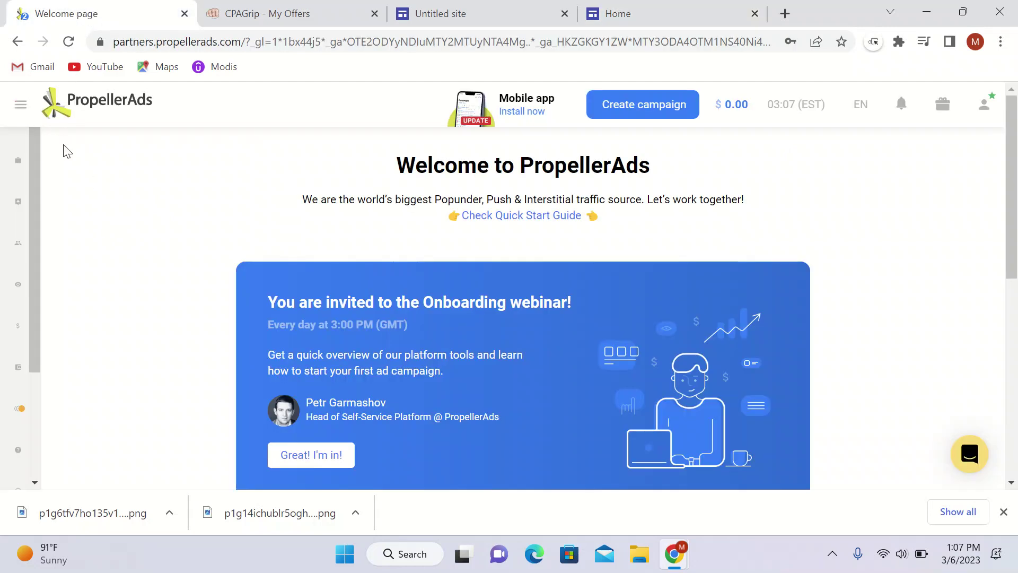
{"action": "left_click", "coordinate": [652, 103]}
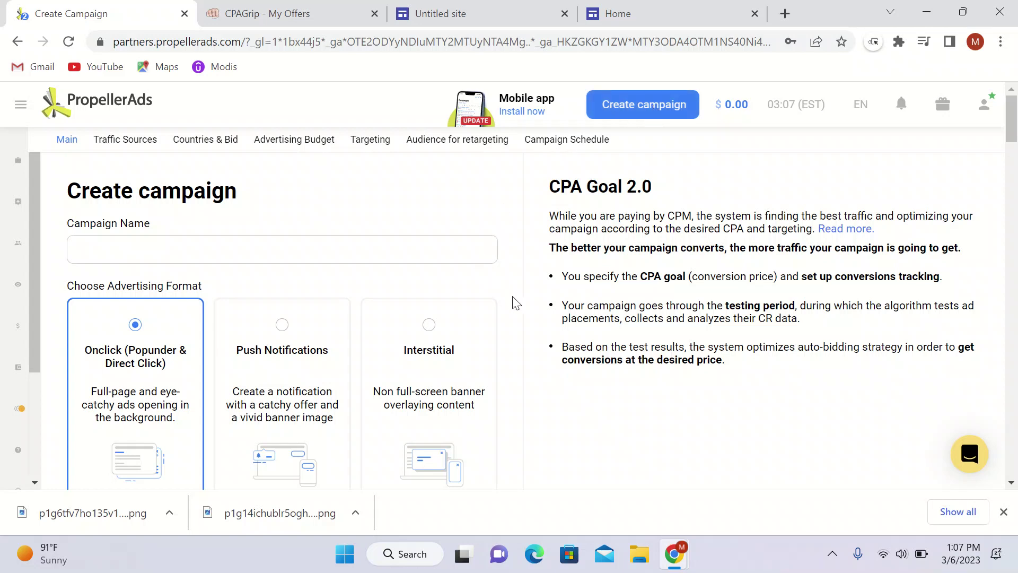
{"action": "left_click", "coordinate": [528, 327]}
{"action": "scroll", "coordinate": [527, 331], "scroll_direction": "down", "scroll_amount": 2}
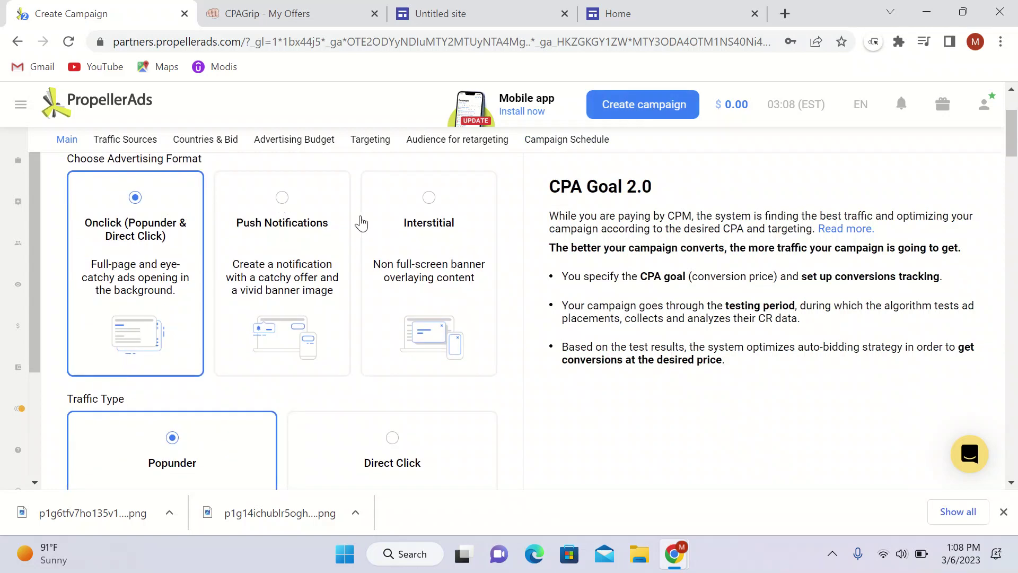
{"action": "left_click", "coordinate": [281, 201]}
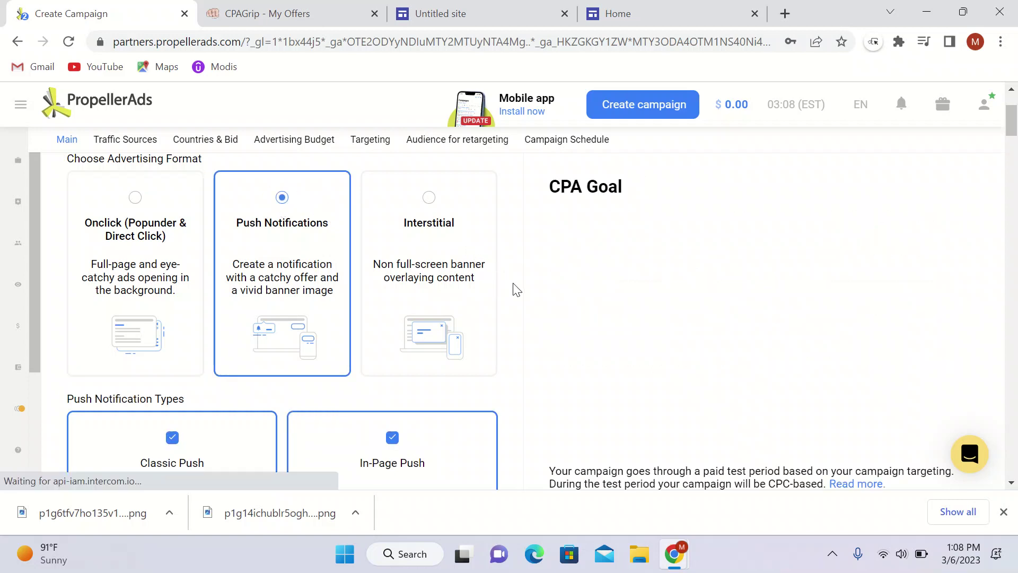
- Name the campaign "test 1"
{"action": "scroll", "coordinate": [514, 290], "scroll_direction": "up", "scroll_amount": 2}
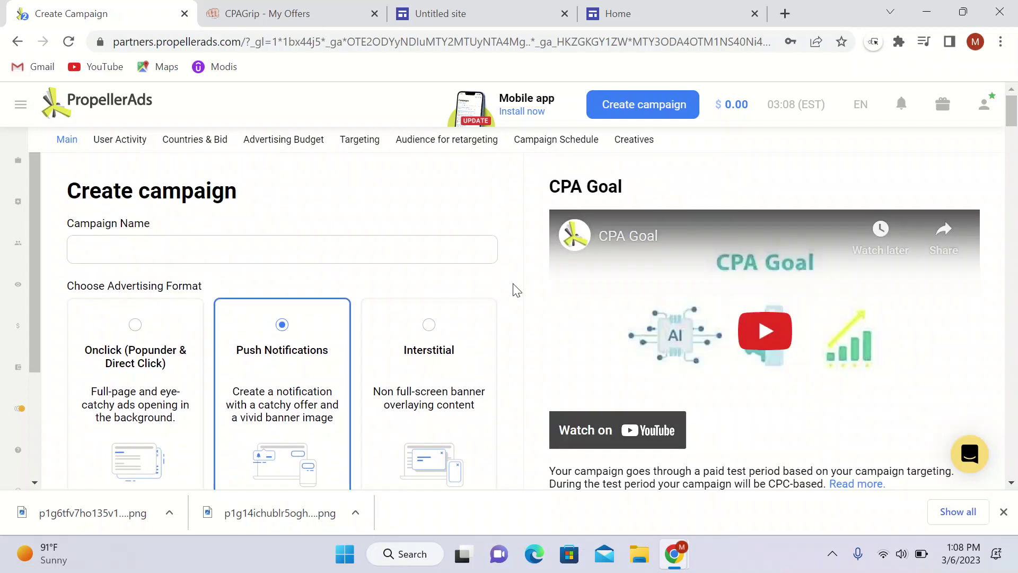
{"action": "left_click", "coordinate": [459, 254]}
{"action": "type", "text": "t"}
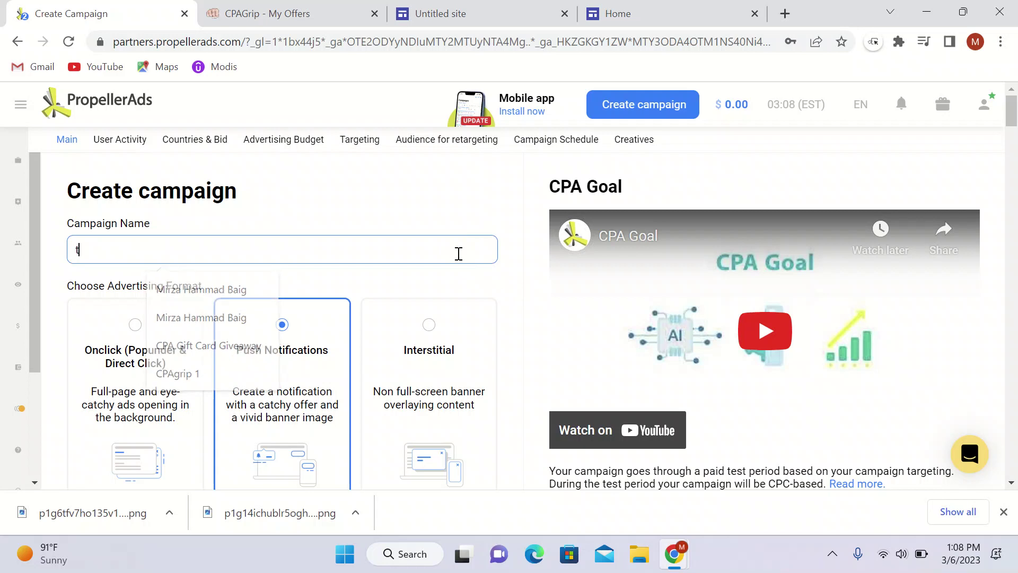
{"action": "type", "text": "est 1"}
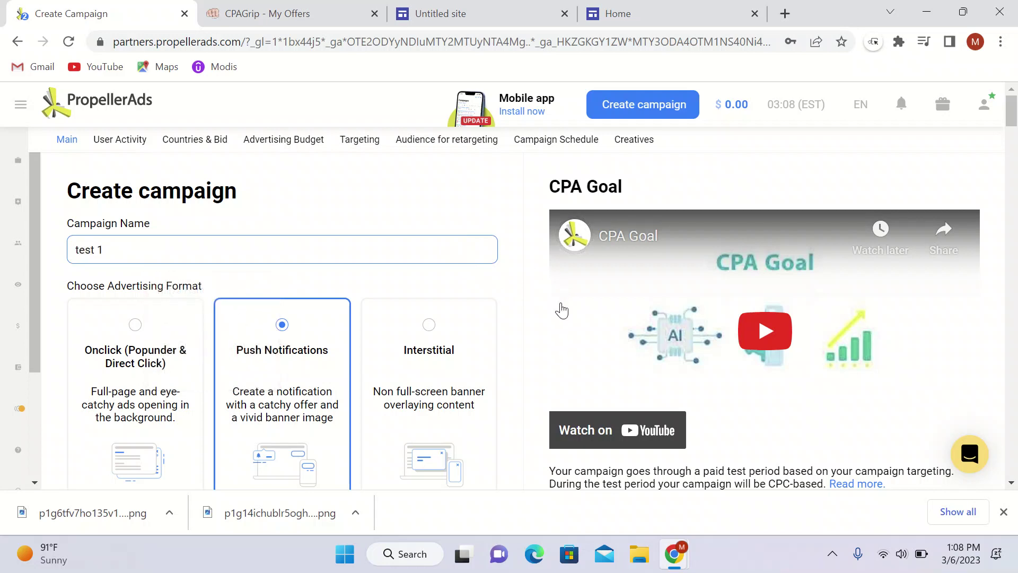
- Deselect the In-Page Push notification type and set the campaign's pricing model to CPC
{"action": "left_click", "coordinate": [537, 348]}
{"action": "scroll", "coordinate": [540, 349], "scroll_direction": "down", "scroll_amount": 5}
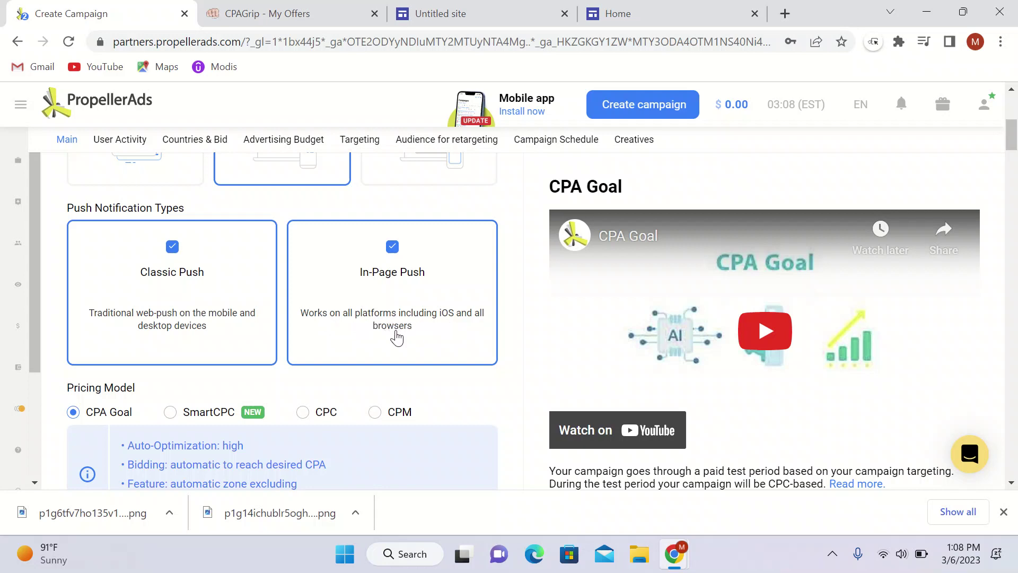
{"action": "left_click", "coordinate": [392, 247]}
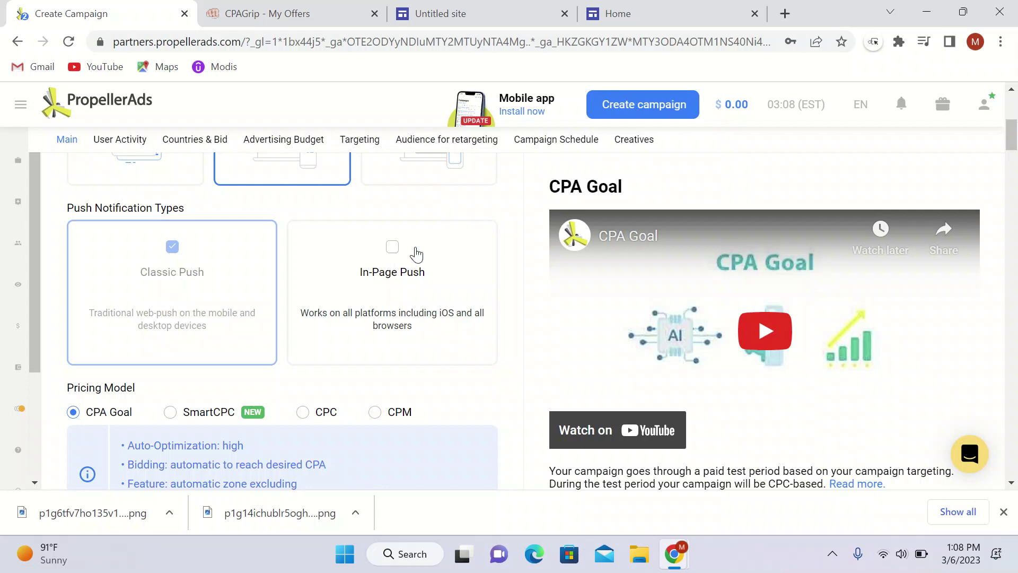
{"action": "left_click", "coordinate": [533, 407]}
{"action": "scroll", "coordinate": [535, 410], "scroll_direction": "down", "scroll_amount": 2}
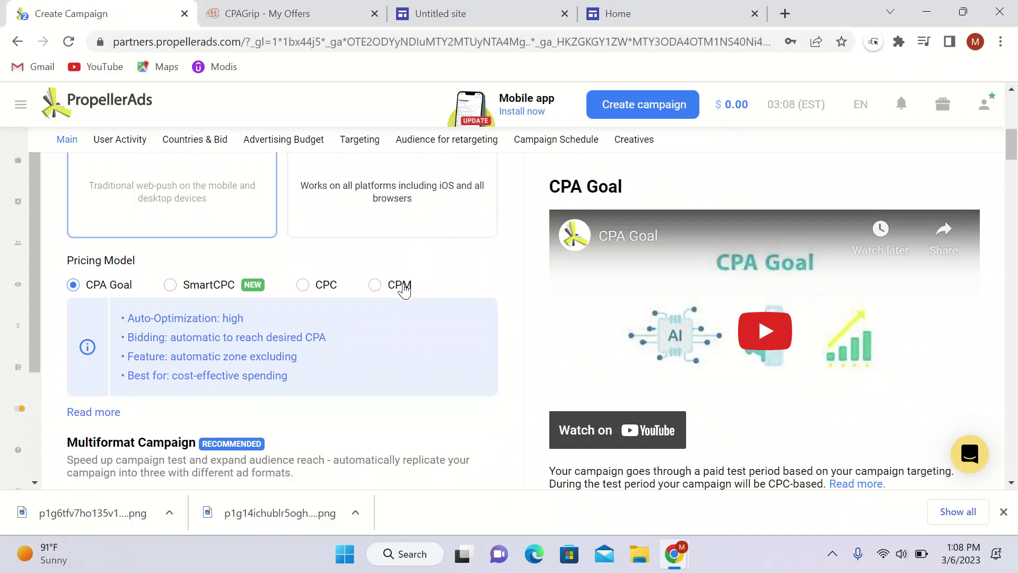
{"action": "left_click", "coordinate": [304, 288]}
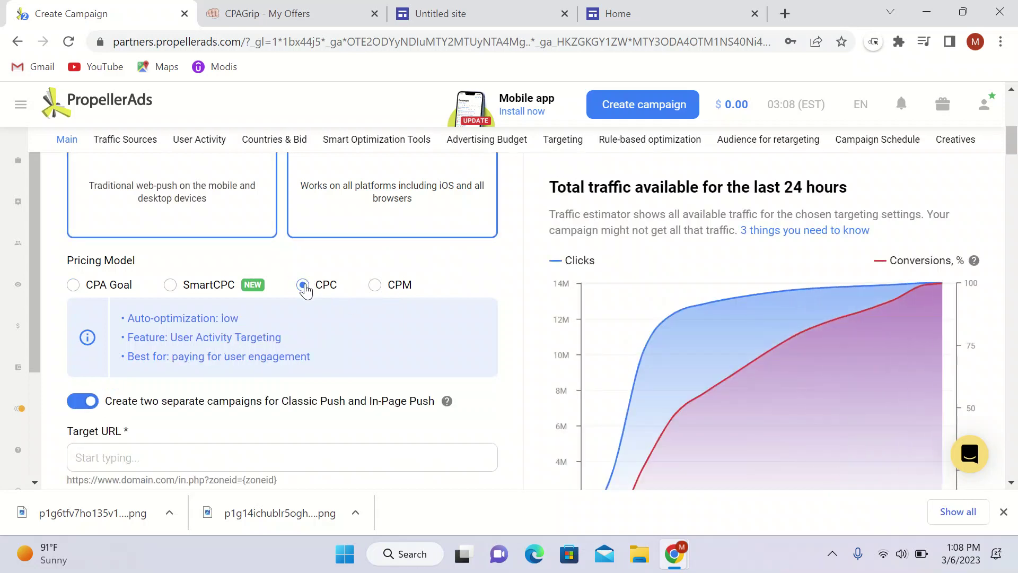
{"action": "left_click", "coordinate": [530, 357]}
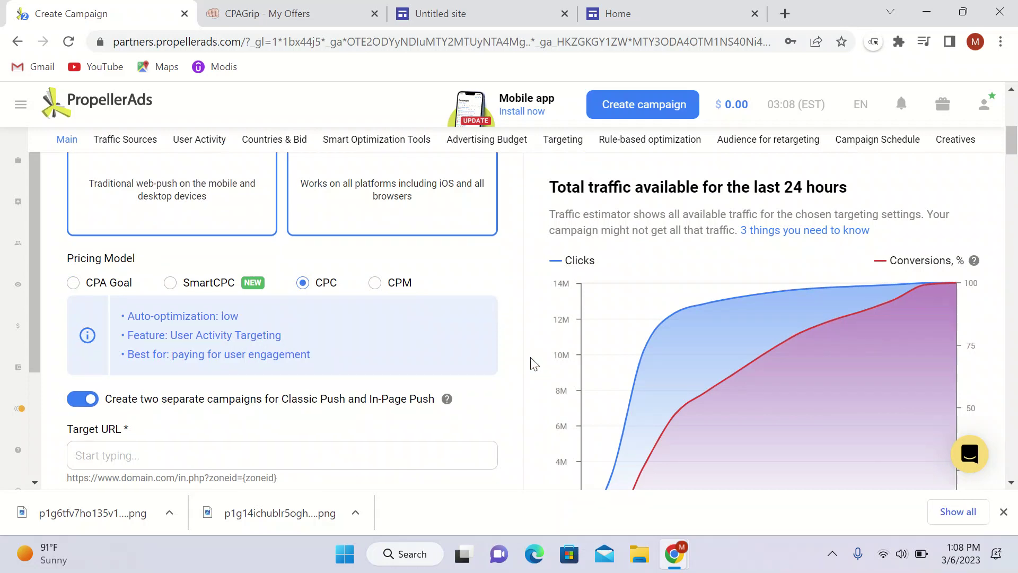
- Copy the web address of the published landing page and return to the Target URL section of the PropellerAds campaign form
{"action": "scroll", "coordinate": [528, 364], "scroll_direction": "down", "scroll_amount": 3}
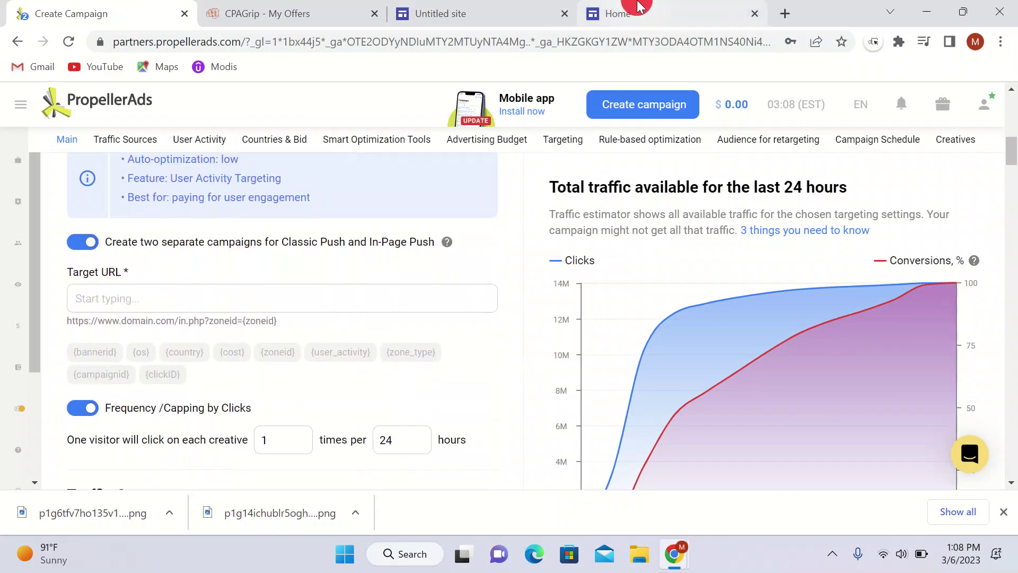
{"action": "left_click", "coordinate": [636, 10]}
{"action": "left_click", "coordinate": [557, 41]}
{"action": "key", "text": "ctrl+c"}
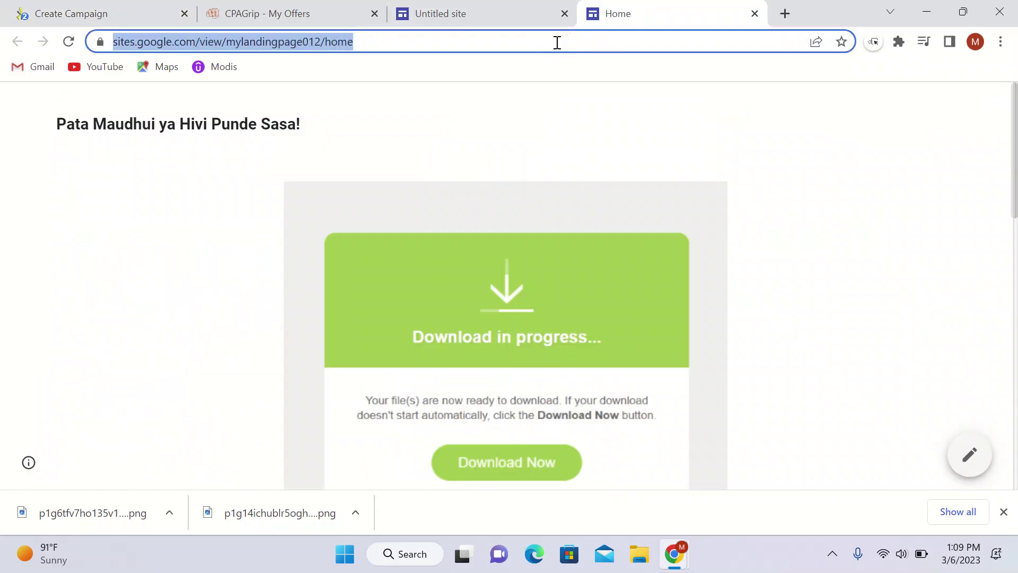
{"action": "left_click", "coordinate": [150, 11]}
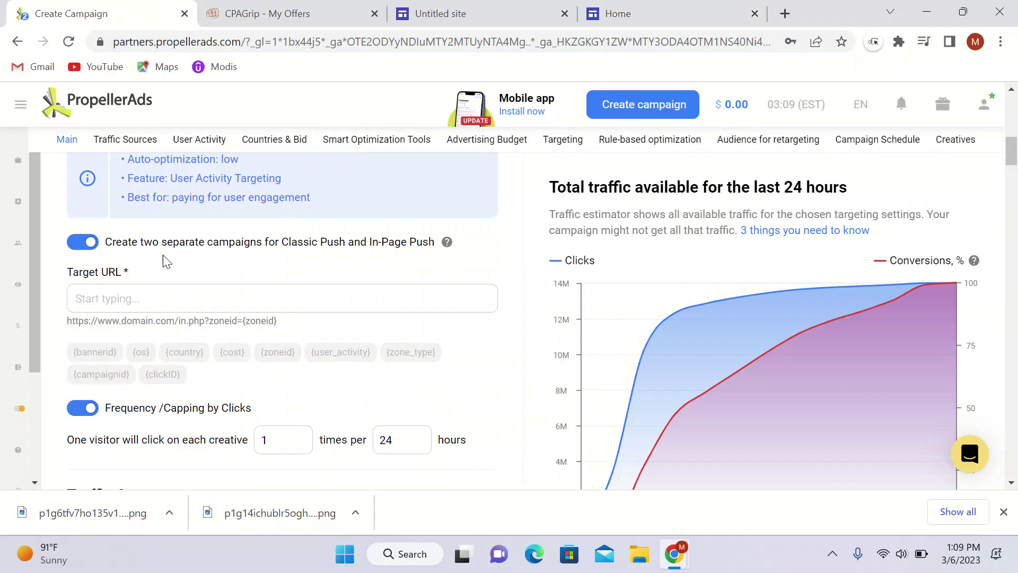
{"action": "left_click", "coordinate": [156, 295]}
{"action": "key", "text": "ctrl+v"}
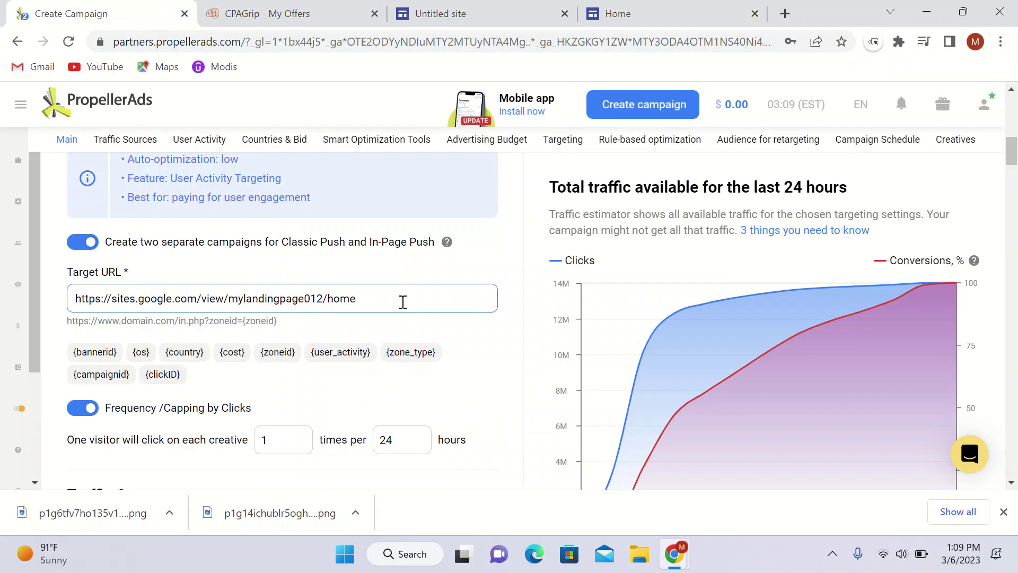
{"action": "left_click", "coordinate": [533, 371]}
- Exclude Partner Traffic from the campaign's traffic sources, keeping only Exclusive Inventory selected
{"action": "scroll", "coordinate": [533, 373], "scroll_direction": "down", "scroll_amount": 3}
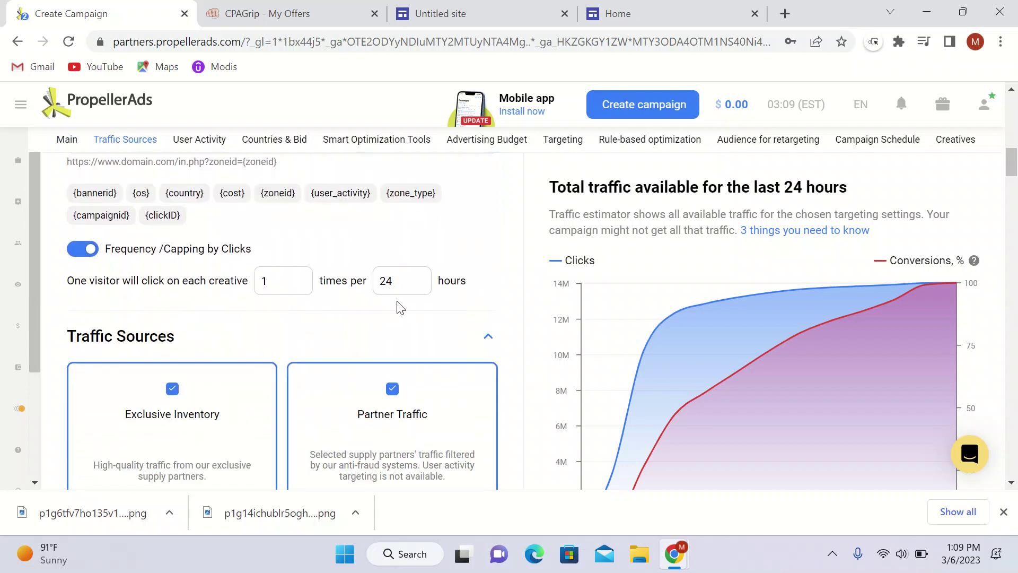
{"action": "left_click", "coordinate": [537, 351]}
{"action": "scroll", "coordinate": [537, 352], "scroll_direction": "down", "scroll_amount": 3}
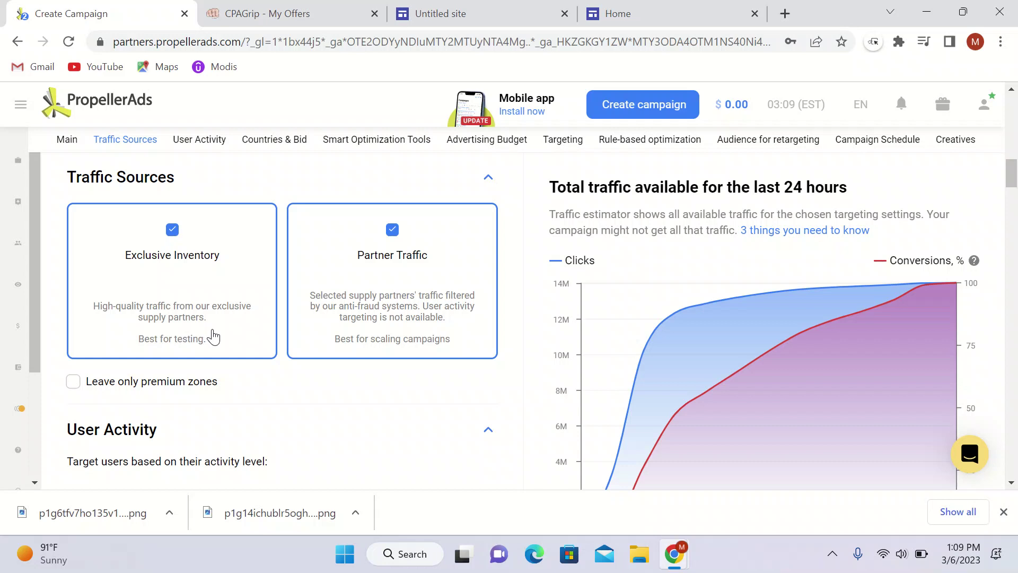
{"action": "left_click", "coordinate": [395, 232]}
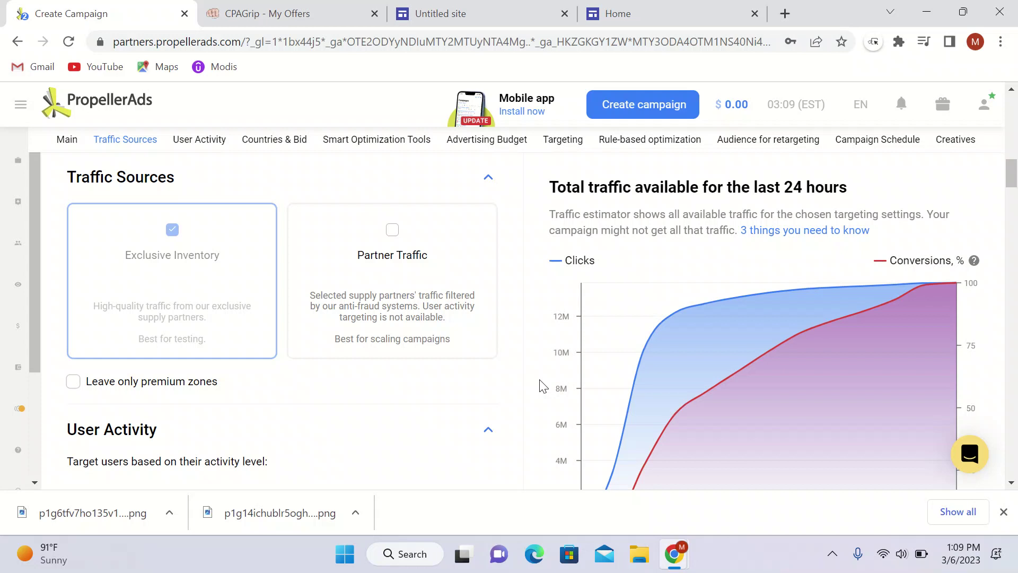
- Deselect the Low user activity level, keeping High and Medium as the targeted levels
{"action": "scroll", "coordinate": [541, 386], "scroll_direction": "down", "scroll_amount": 5}
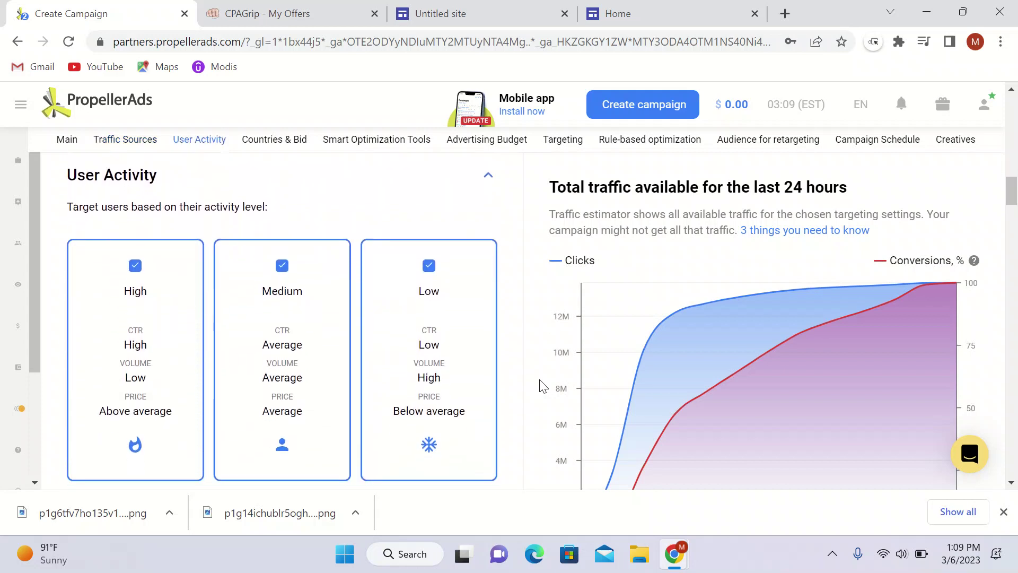
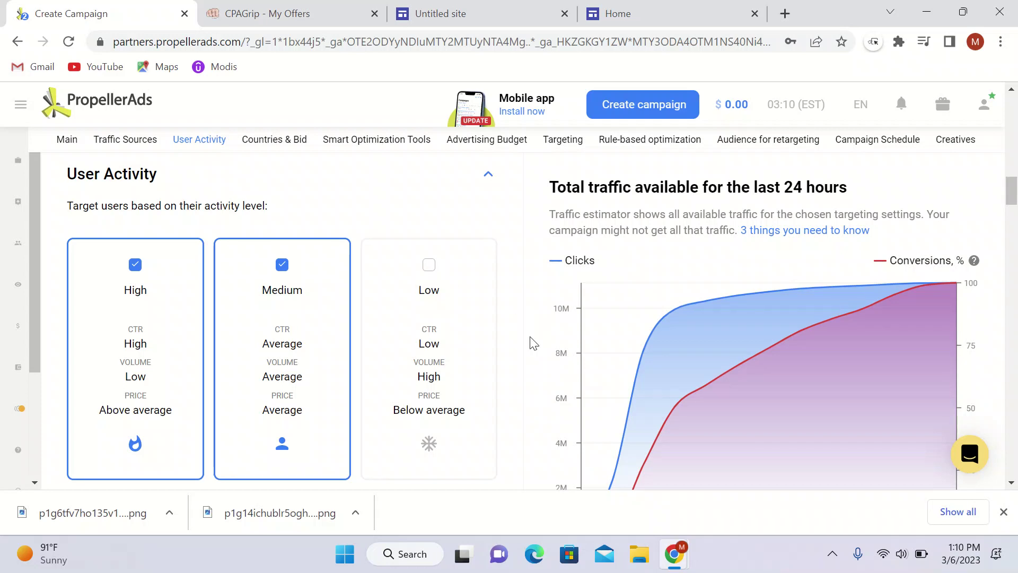
{"action": "scroll", "coordinate": [533, 342], "scroll_direction": "down", "scroll_amount": 1}
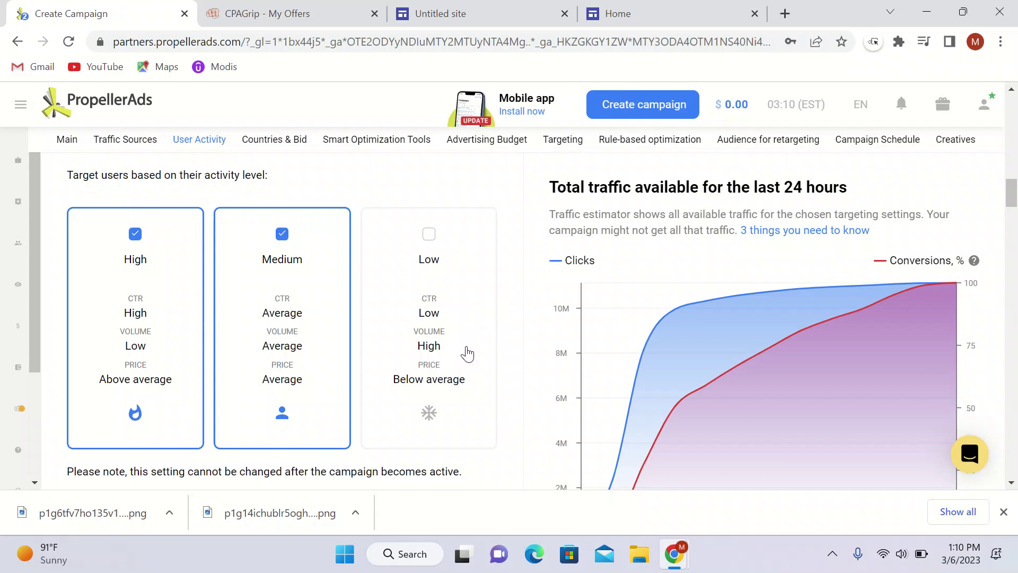
{"action": "left_click", "coordinate": [533, 397]}
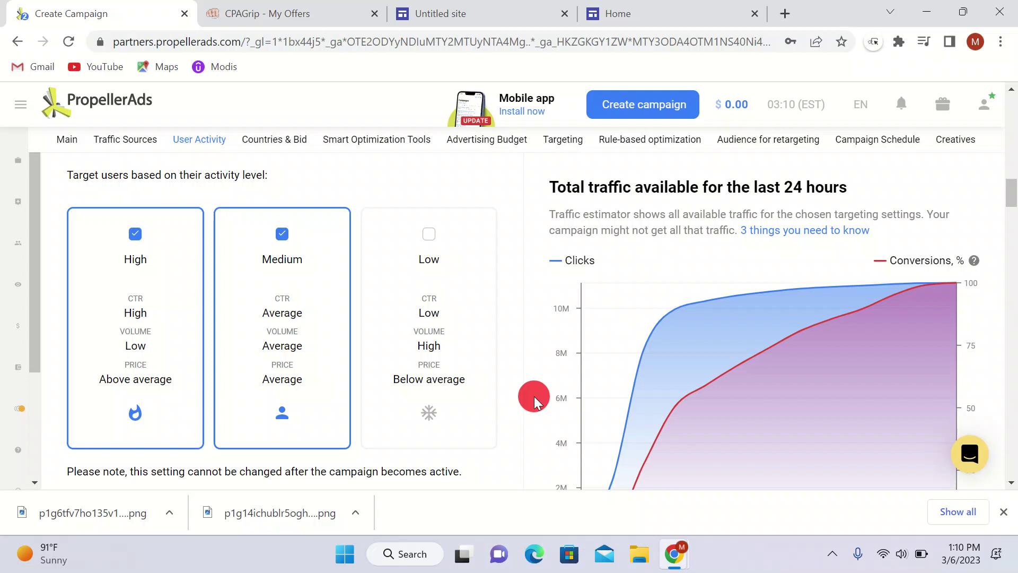
- Add Kenya as the campaign's target country in the Countries & Bid section
{"action": "scroll", "coordinate": [533, 396], "scroll_direction": "down", "scroll_amount": 4}
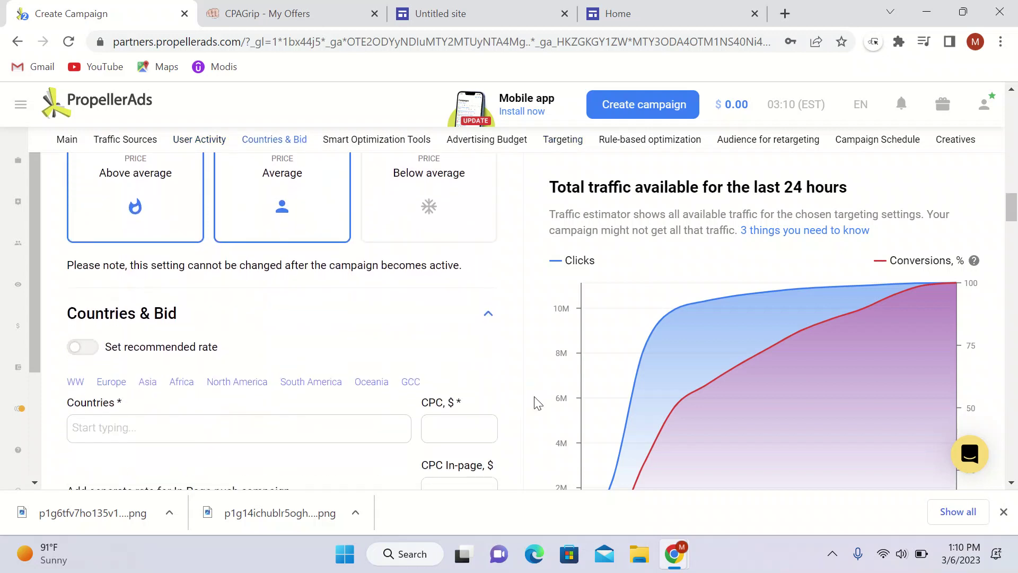
{"action": "scroll", "coordinate": [535, 403], "scroll_direction": "down", "scroll_amount": 1}
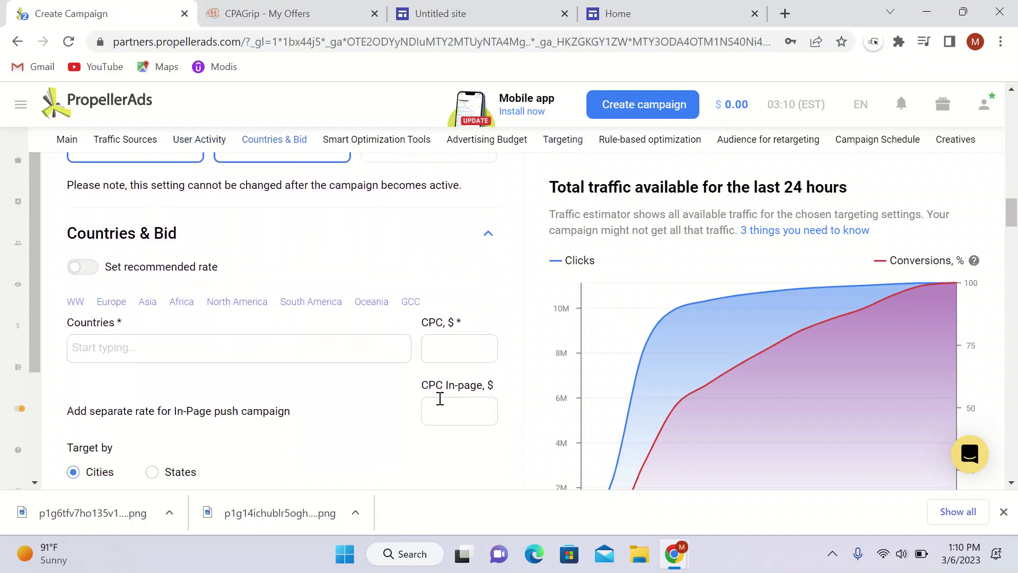
{"action": "left_click", "coordinate": [182, 353]}
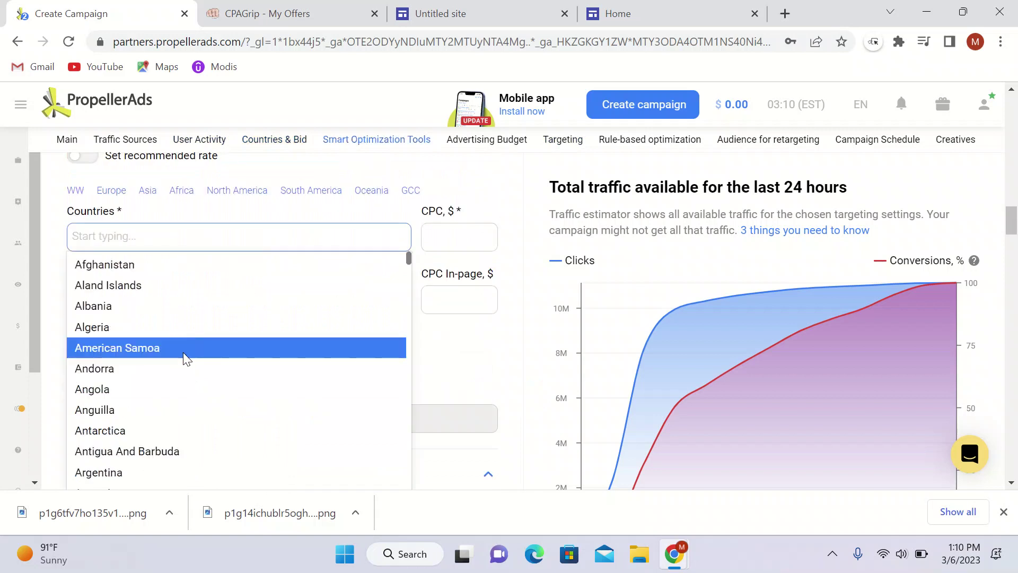
{"action": "type", "text": "ke"}
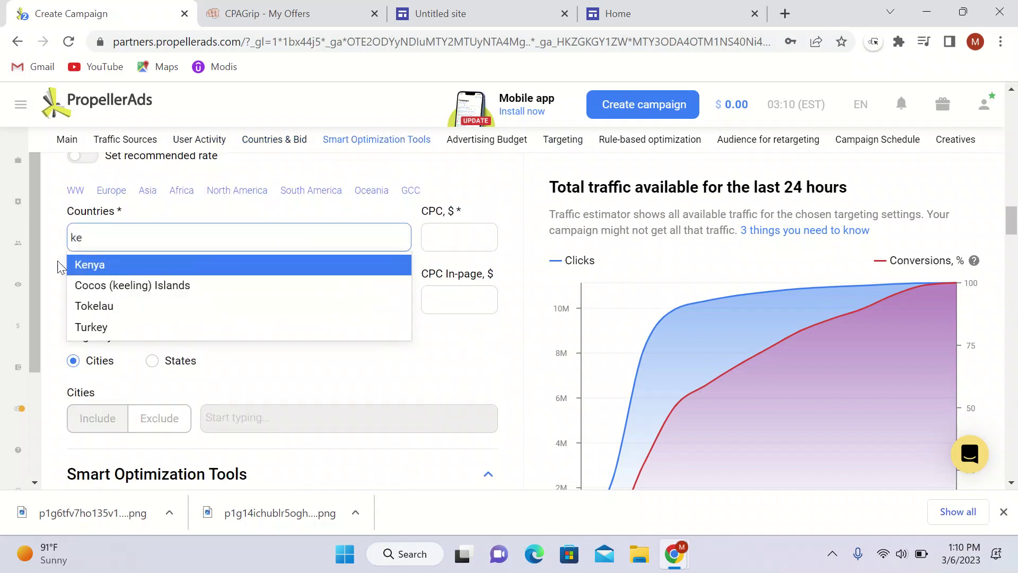
{"action": "left_click", "coordinate": [102, 264]}
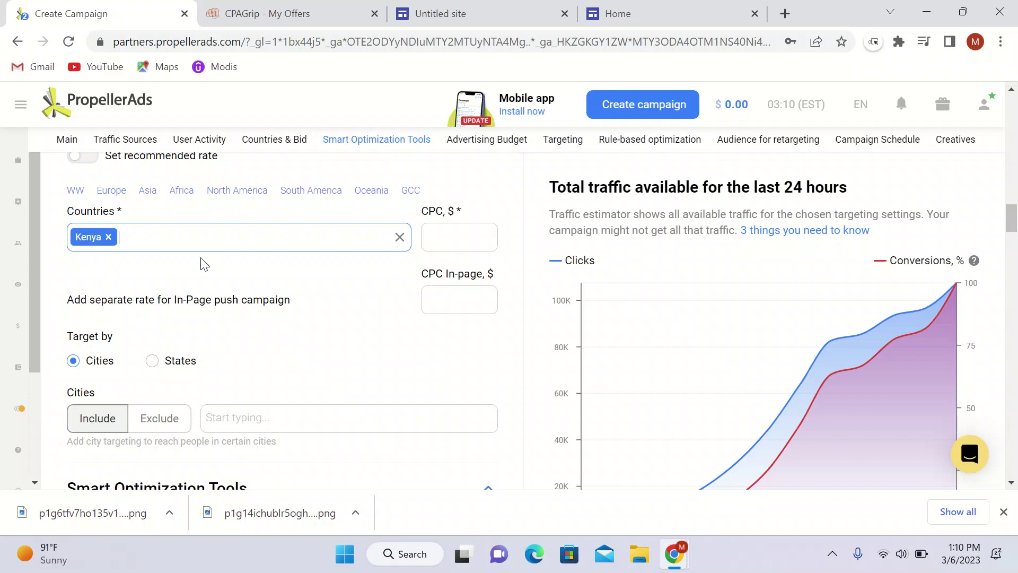
{"action": "left_click", "coordinate": [542, 293]}
- Set the CPC bid for Kenya to $0.003
{"action": "scroll", "coordinate": [543, 293], "scroll_direction": "up", "scroll_amount": 1}
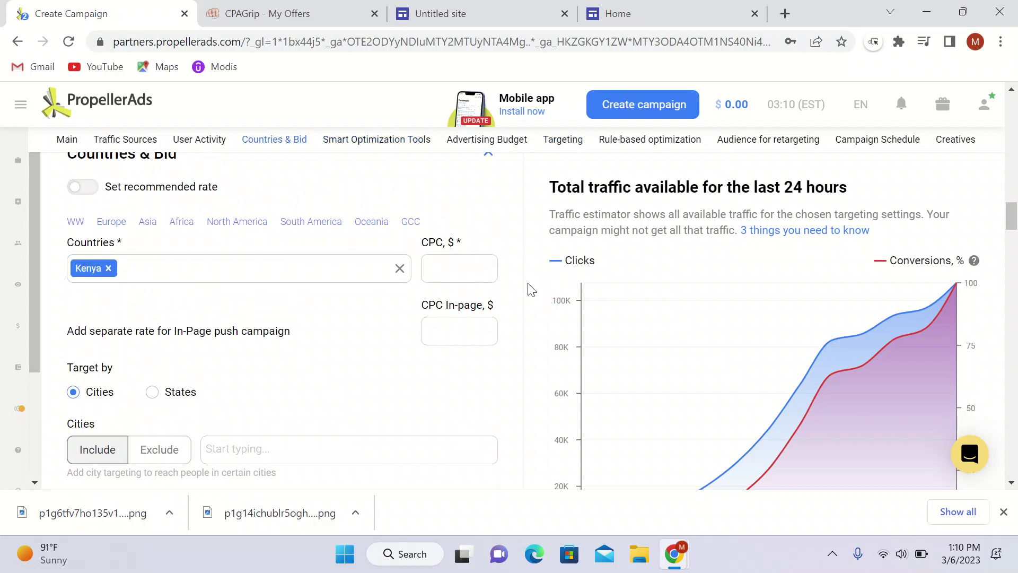
{"action": "left_click", "coordinate": [464, 276]}
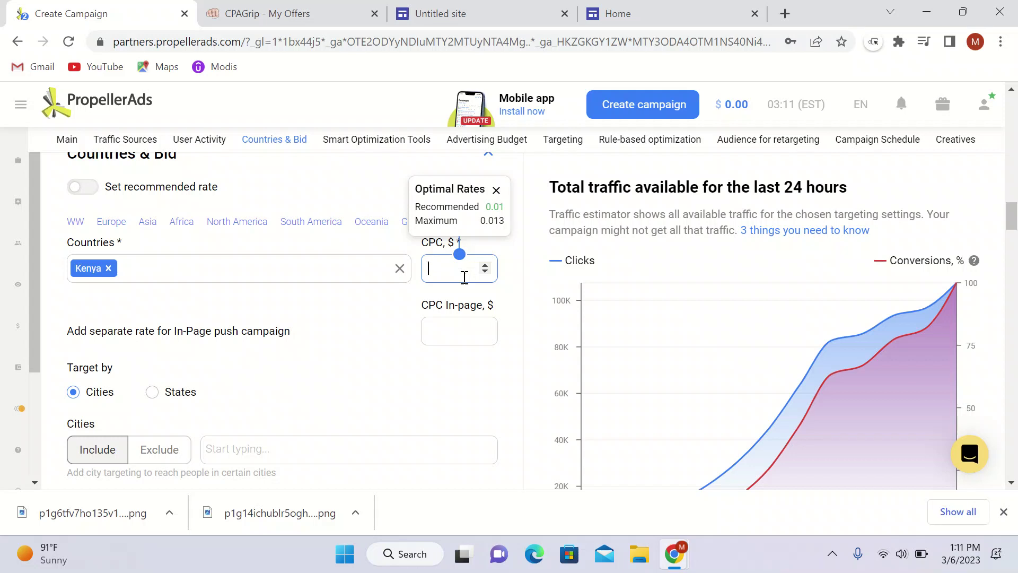
{"action": "left_click", "coordinate": [465, 277]}
{"action": "type", "text": "0.003"}
{"action": "left_click", "coordinate": [543, 391]}
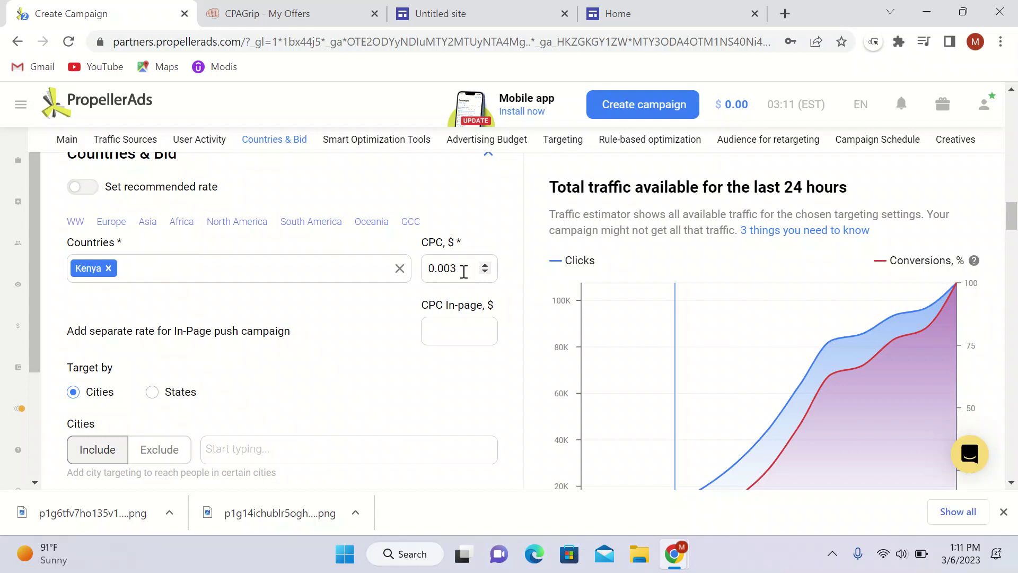
- Close the Tazama Video Sasa! offer details in CPAGrip, view the published landing page, and return to the PropellerAds campaign form
{"action": "left_click", "coordinate": [274, 10]}
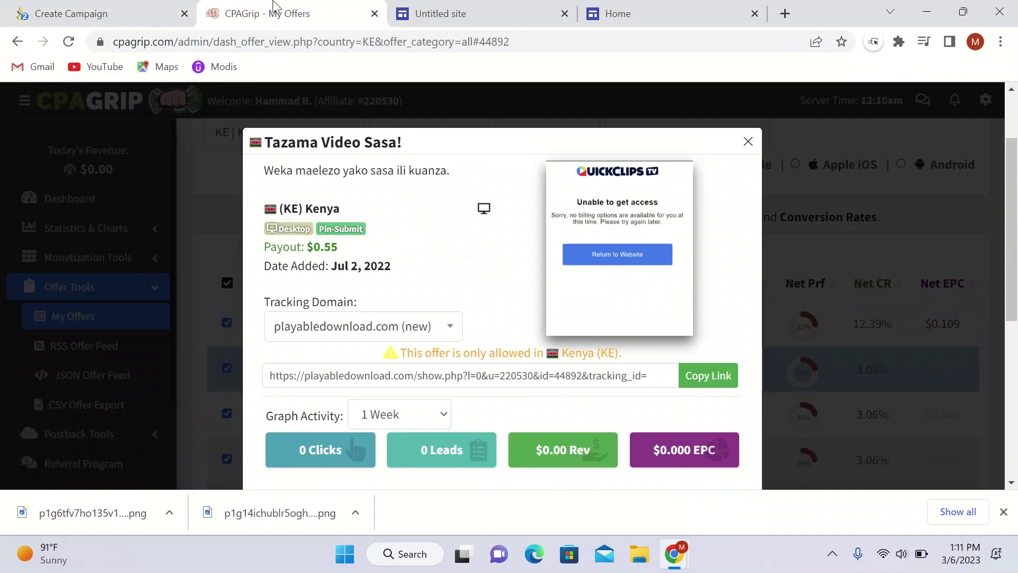
{"action": "left_click", "coordinate": [747, 141]}
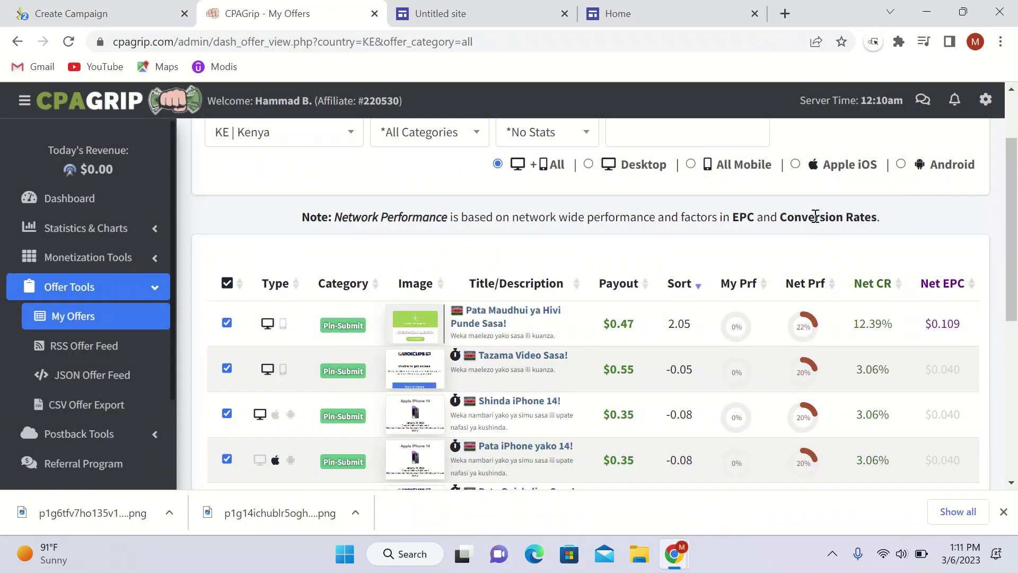
{"action": "left_click", "coordinate": [643, 7]}
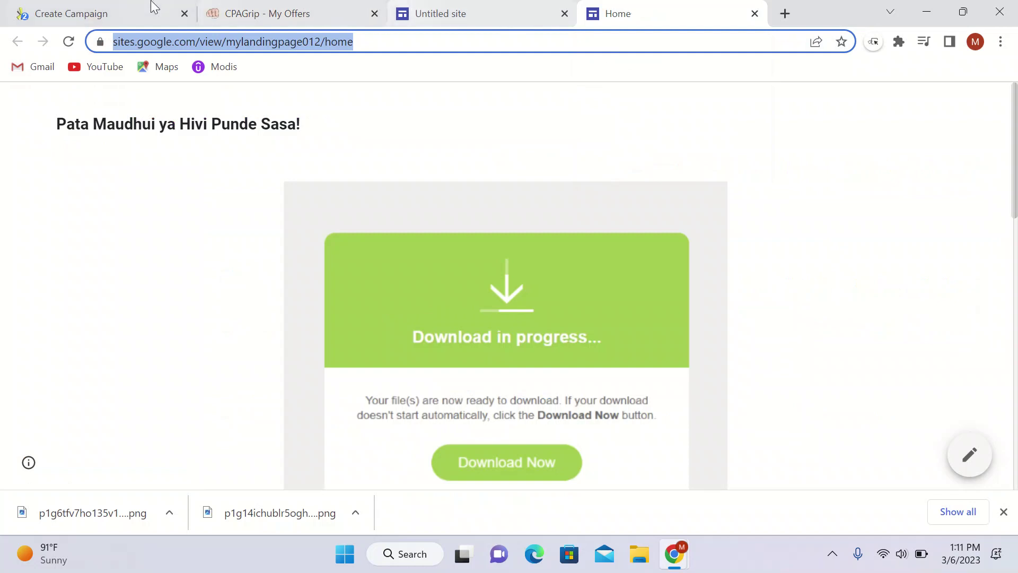
{"action": "left_click", "coordinate": [169, 12]}
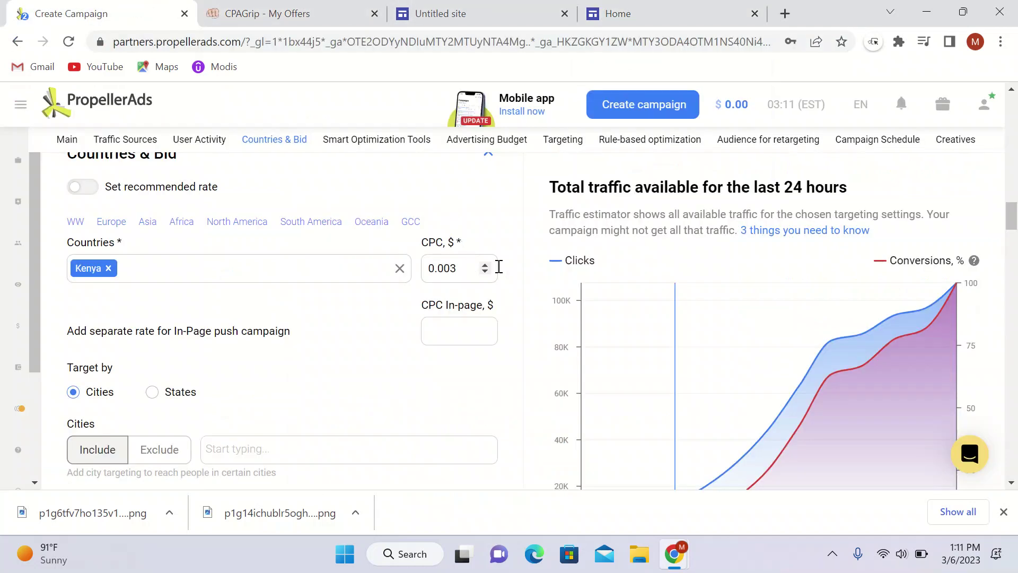
- Set the Classic Push daily campaign budget to $10 and the total campaign budget to $30
{"action": "left_click", "coordinate": [849, 520]}
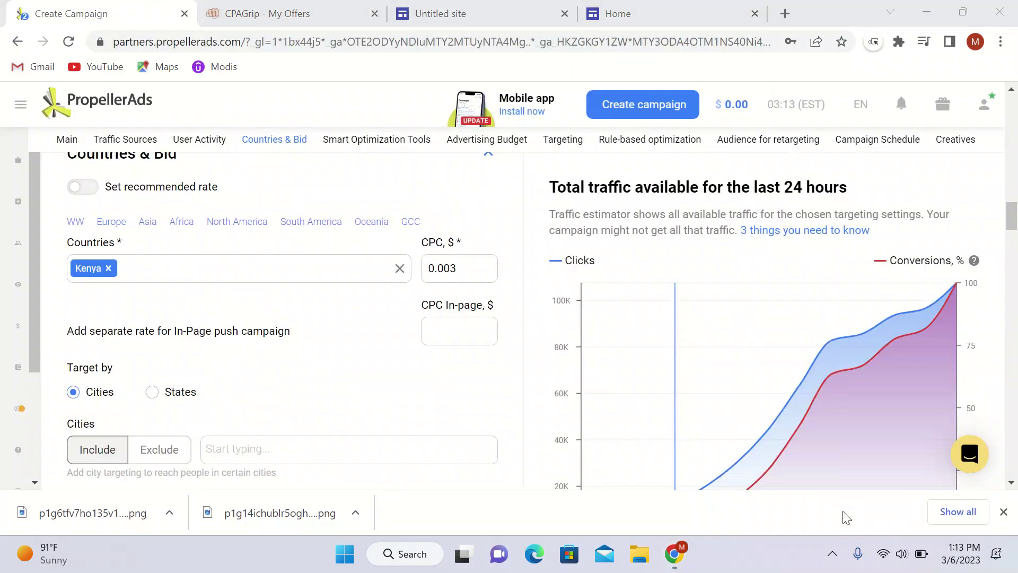
{"action": "left_click", "coordinate": [536, 438]}
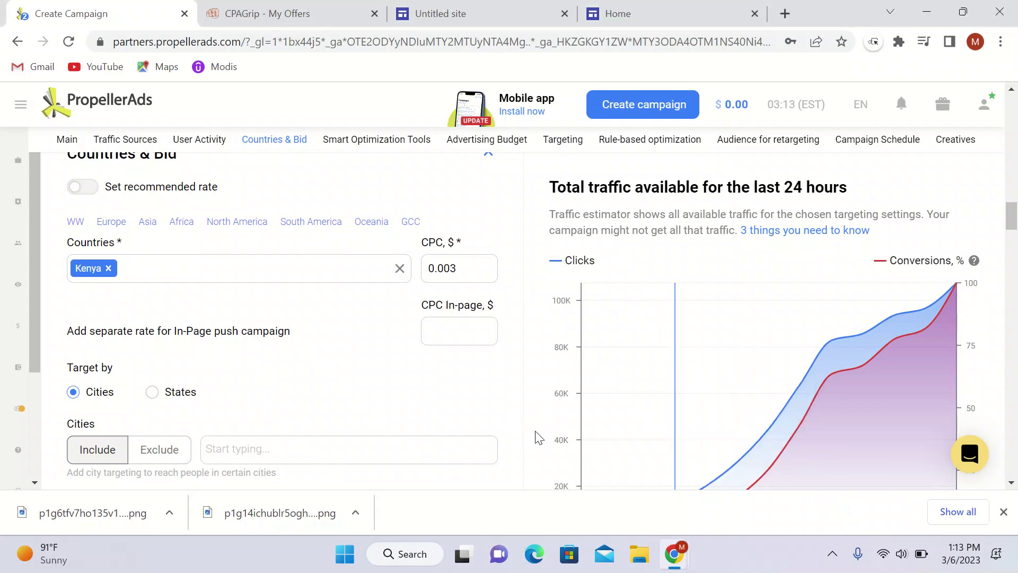
{"action": "scroll", "coordinate": [536, 438], "scroll_direction": "down", "scroll_amount": 3}
{"action": "scroll", "coordinate": [535, 438], "scroll_direction": "down", "scroll_amount": 2}
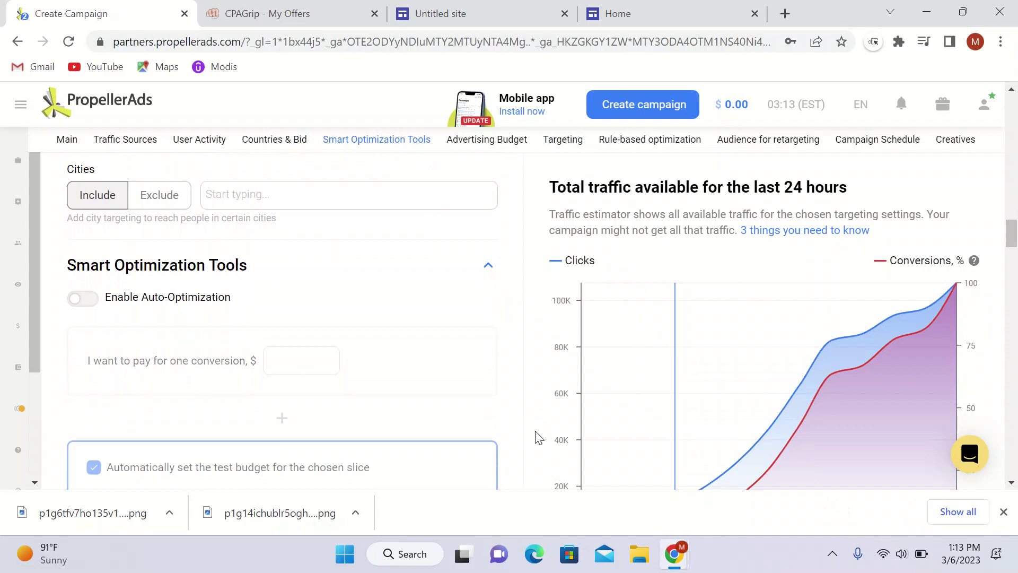
{"action": "scroll", "coordinate": [536, 437], "scroll_direction": "down", "scroll_amount": 1}
{"action": "scroll", "coordinate": [535, 438], "scroll_direction": "up", "scroll_amount": 3}
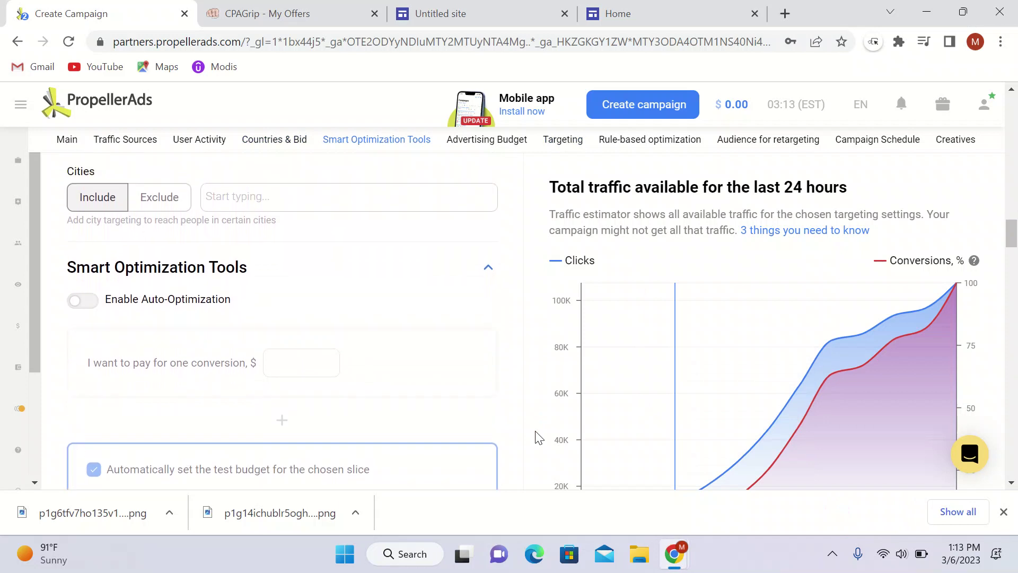
{"action": "scroll", "coordinate": [535, 437], "scroll_direction": "down", "scroll_amount": 6}
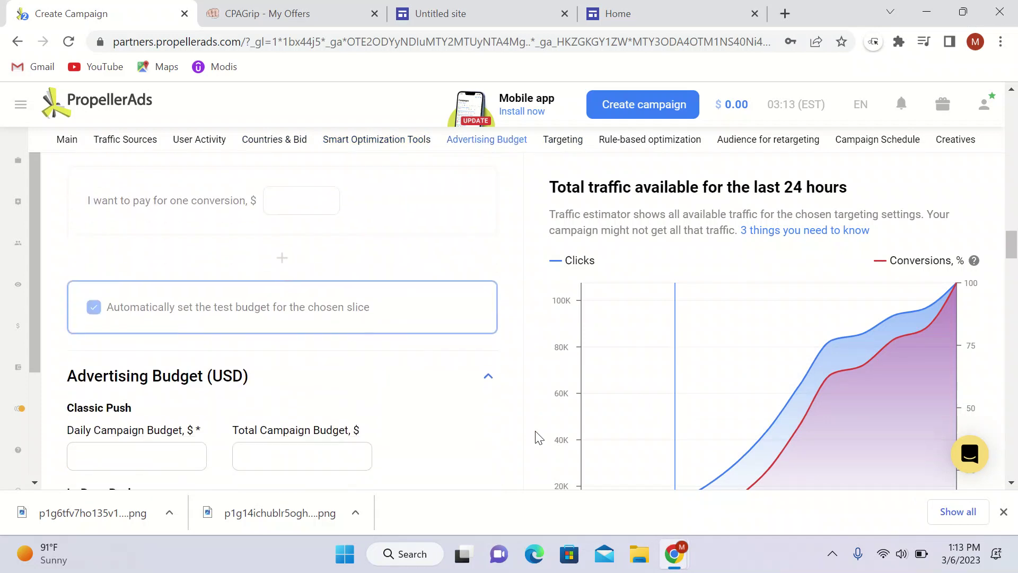
{"action": "scroll", "coordinate": [536, 437], "scroll_direction": "down", "scroll_amount": 3}
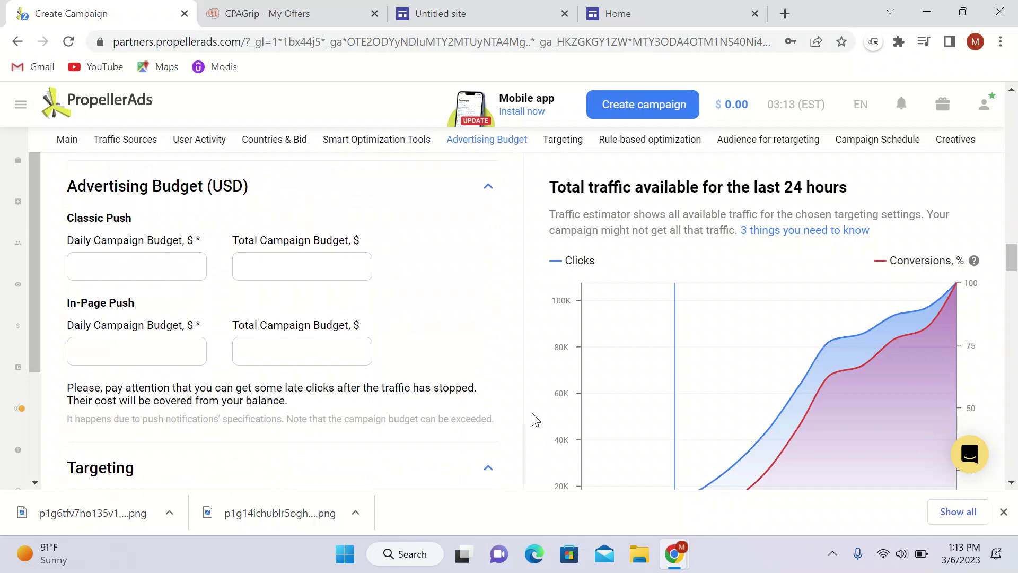
{"action": "left_click", "coordinate": [114, 265]}
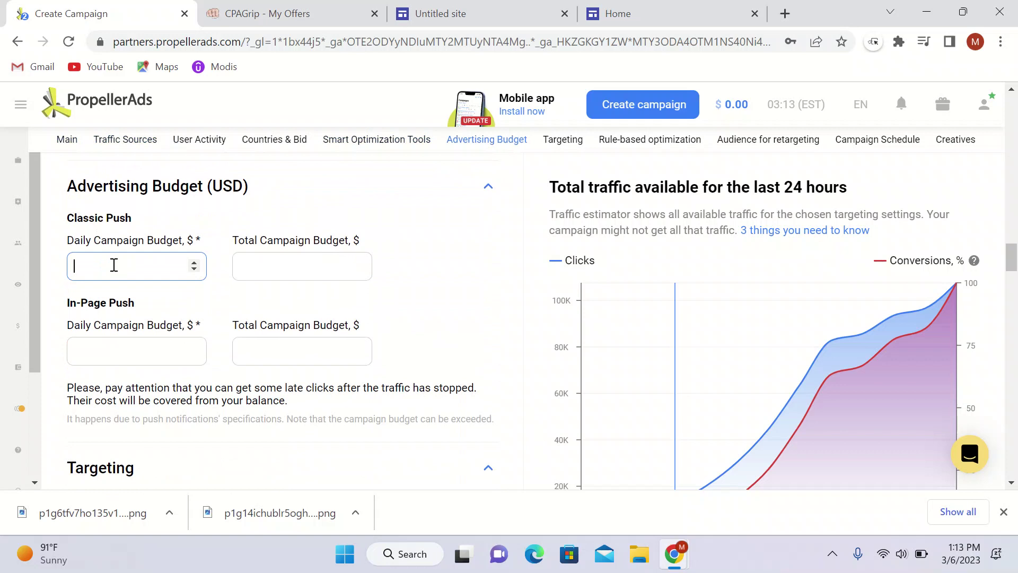
{"action": "type", "text": "10"}
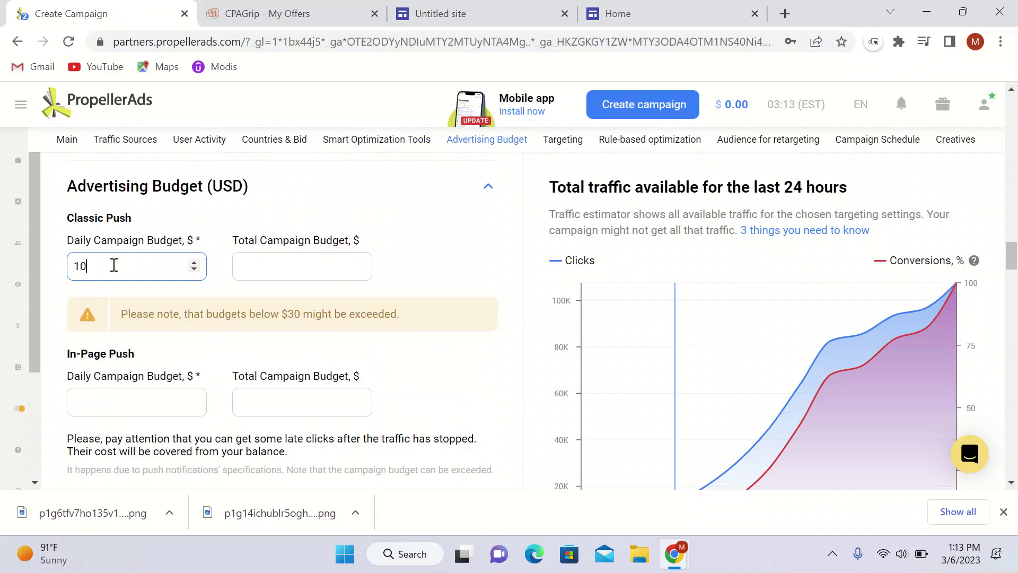
{"action": "left_click", "coordinate": [260, 271]}
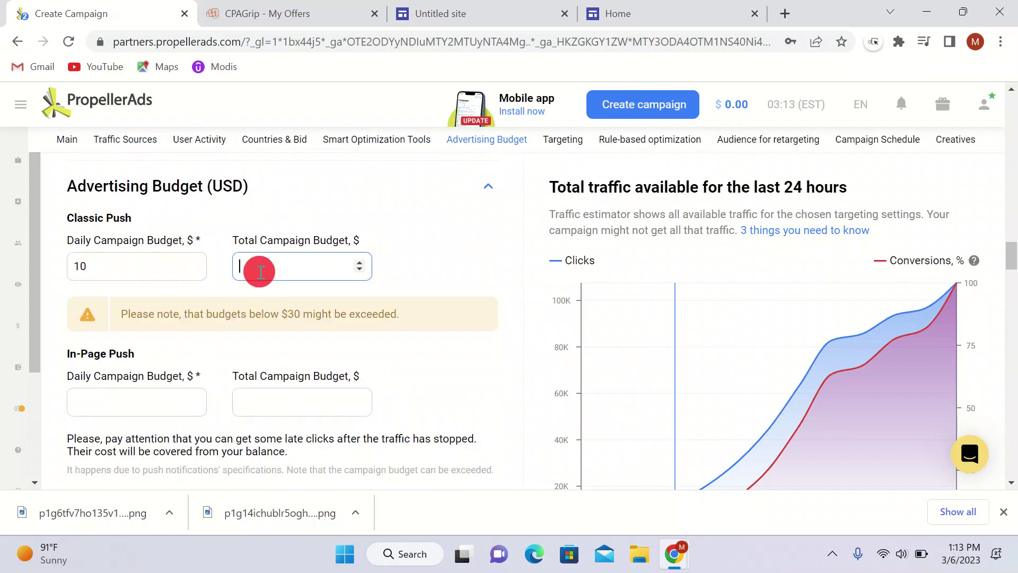
{"action": "type", "text": "30"}
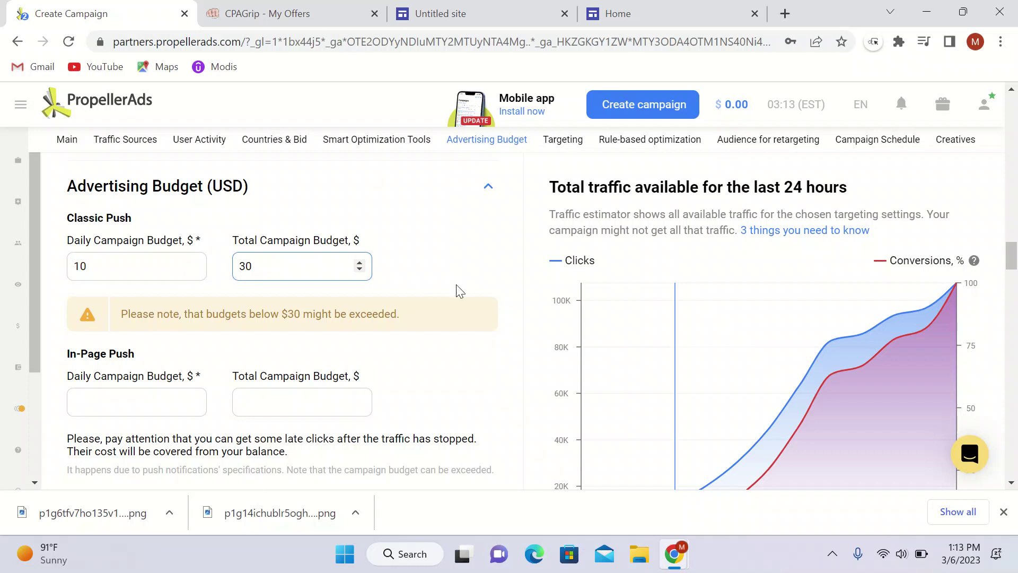
{"action": "left_click", "coordinate": [530, 311]}
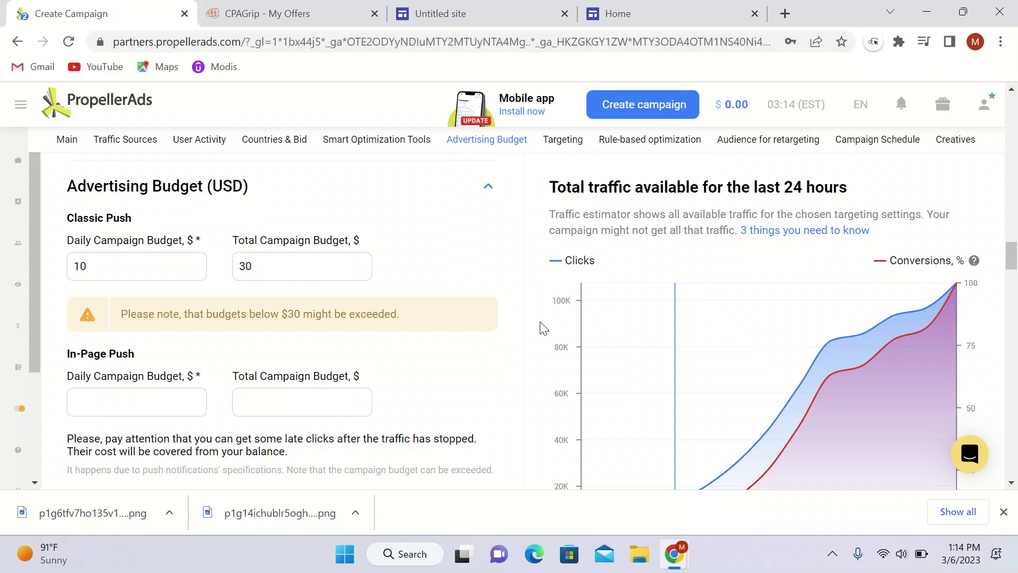
- Find the campaign's Platform targeting setting, then switch to CPAGrip and check the device type of the Pata Maudhui ya Hivi Punde Sasa! offer
{"action": "scroll", "coordinate": [543, 328], "scroll_direction": "down", "scroll_amount": 4}
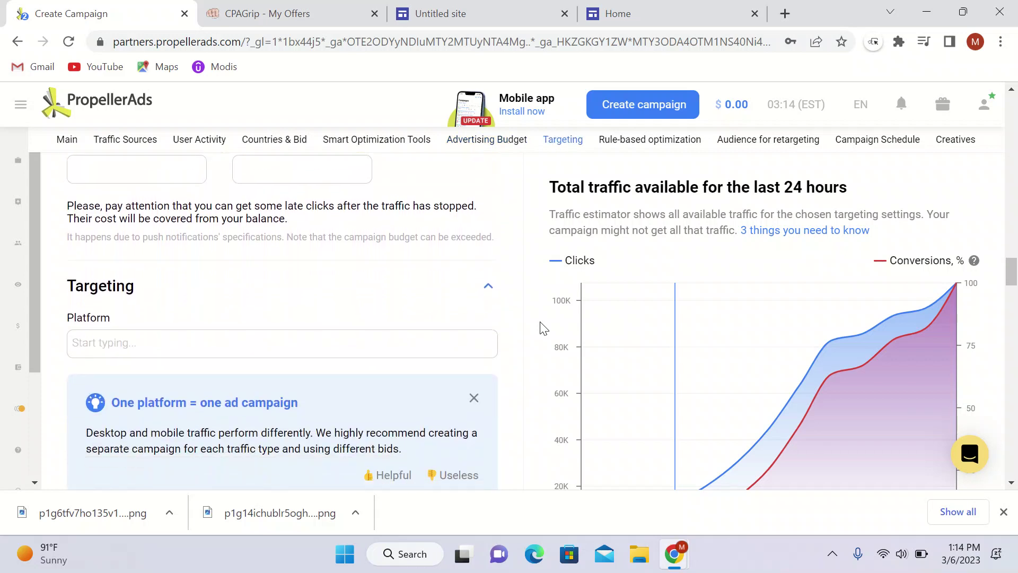
{"action": "scroll", "coordinate": [543, 327], "scroll_direction": "down", "scroll_amount": 1}
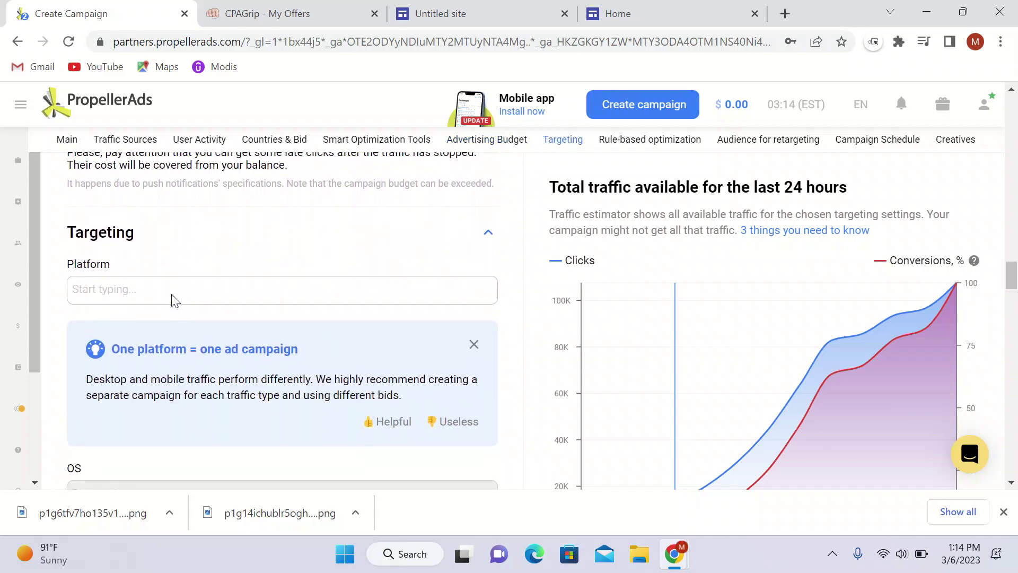
{"action": "left_click", "coordinate": [281, 6]}
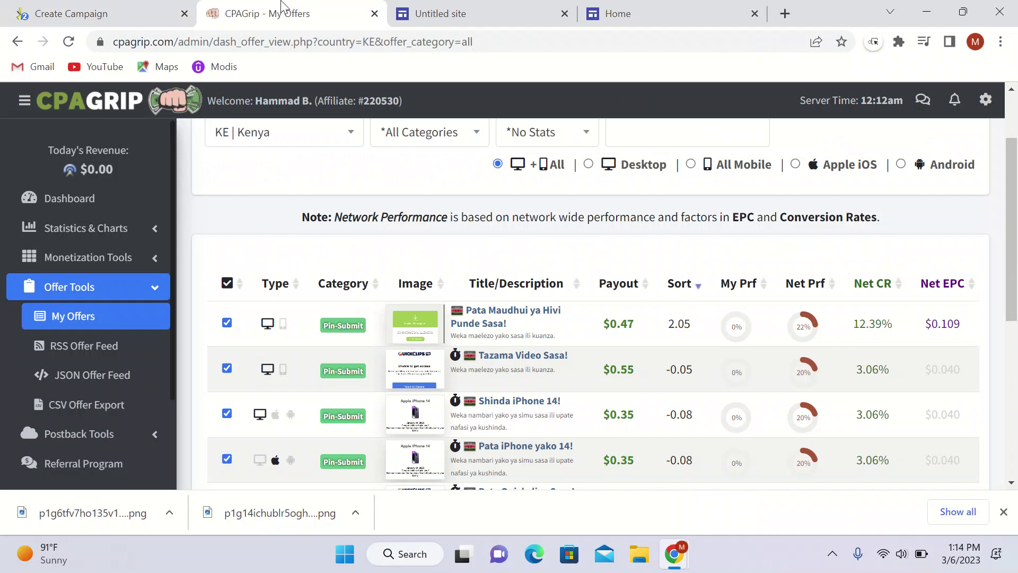
{"action": "left_click", "coordinate": [323, 323]}
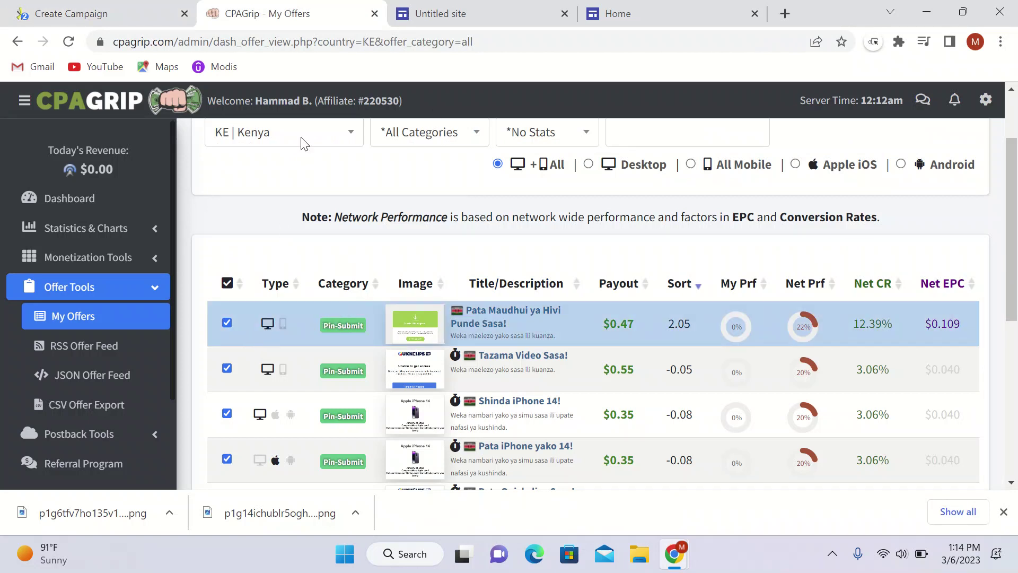
- Return to the PropellerAds campaign form and set the Platform targeting to Desktop
{"action": "left_click", "coordinate": [105, 12]}
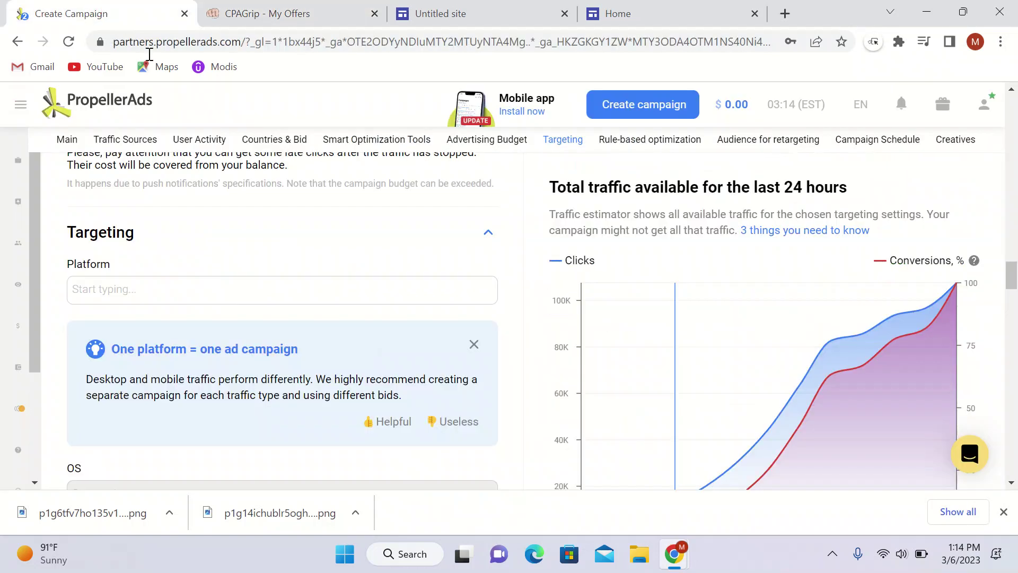
{"action": "left_click", "coordinate": [189, 287]}
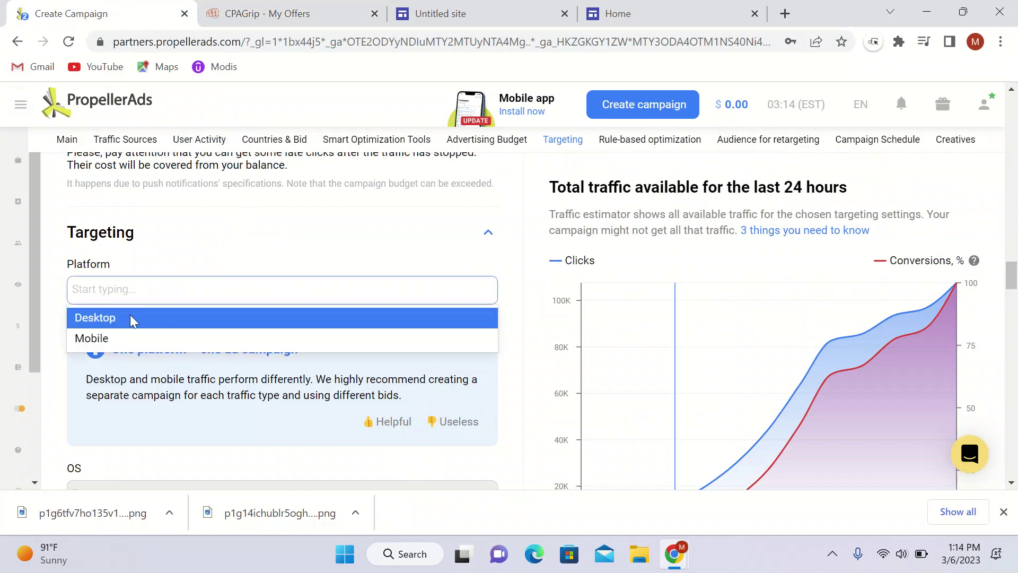
{"action": "left_click", "coordinate": [128, 318]}
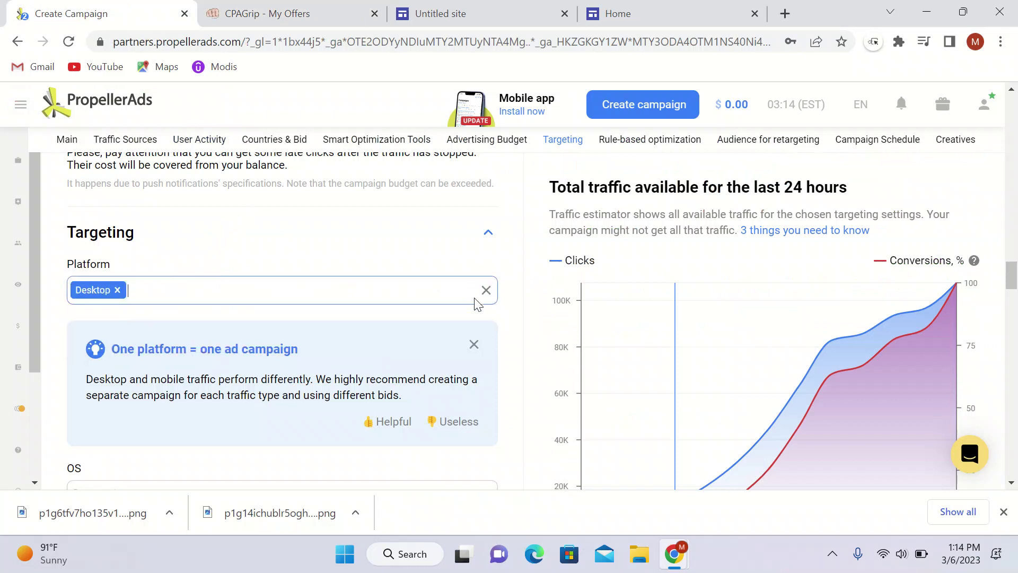
{"action": "left_click", "coordinate": [532, 380]}
- Review the remaining targeting, audience, rule-based optimization, retargeting and schedule settings down to the Creative 1 form
{"action": "scroll", "coordinate": [532, 380], "scroll_direction": "down", "scroll_amount": 2}
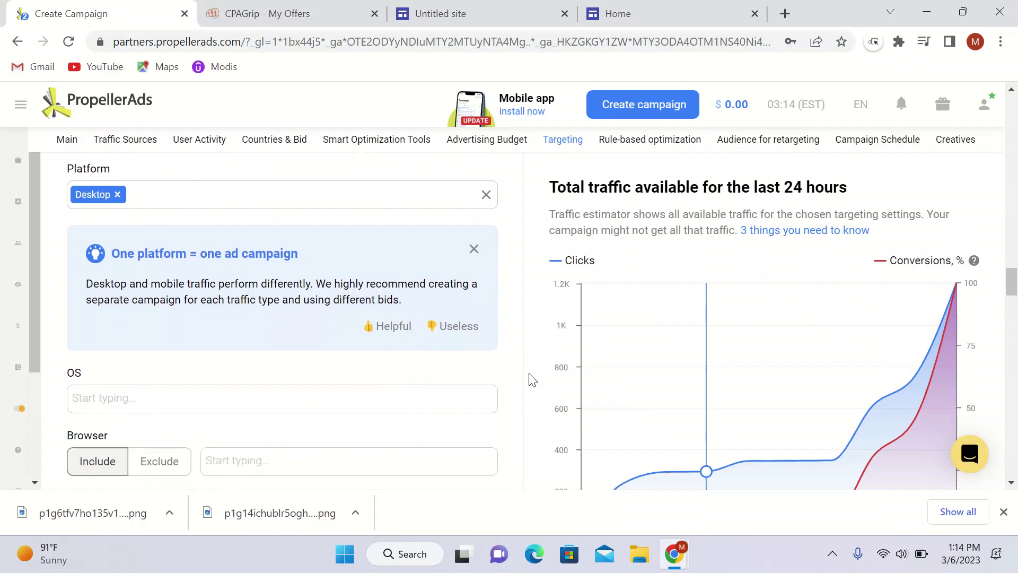
{"action": "scroll", "coordinate": [532, 380], "scroll_direction": "down", "scroll_amount": 2}
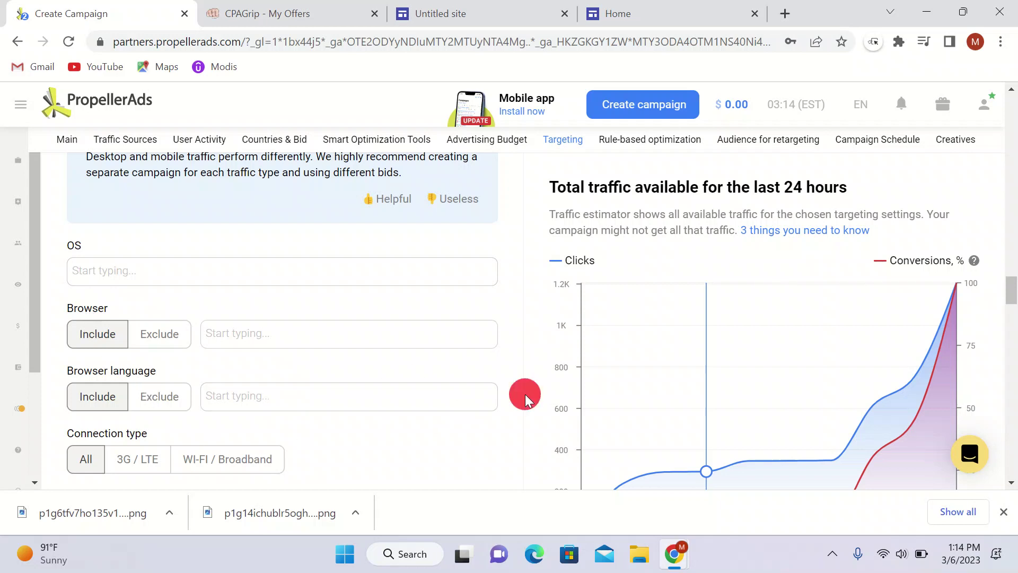
{"action": "scroll", "coordinate": [529, 401], "scroll_direction": "down", "scroll_amount": 3}
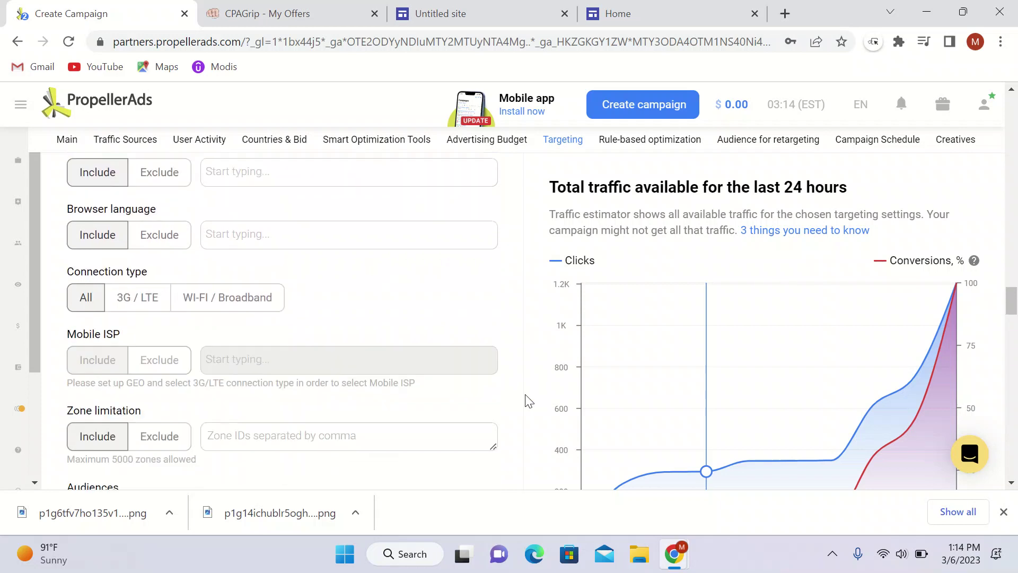
{"action": "scroll", "coordinate": [528, 402], "scroll_direction": "down", "scroll_amount": 5}
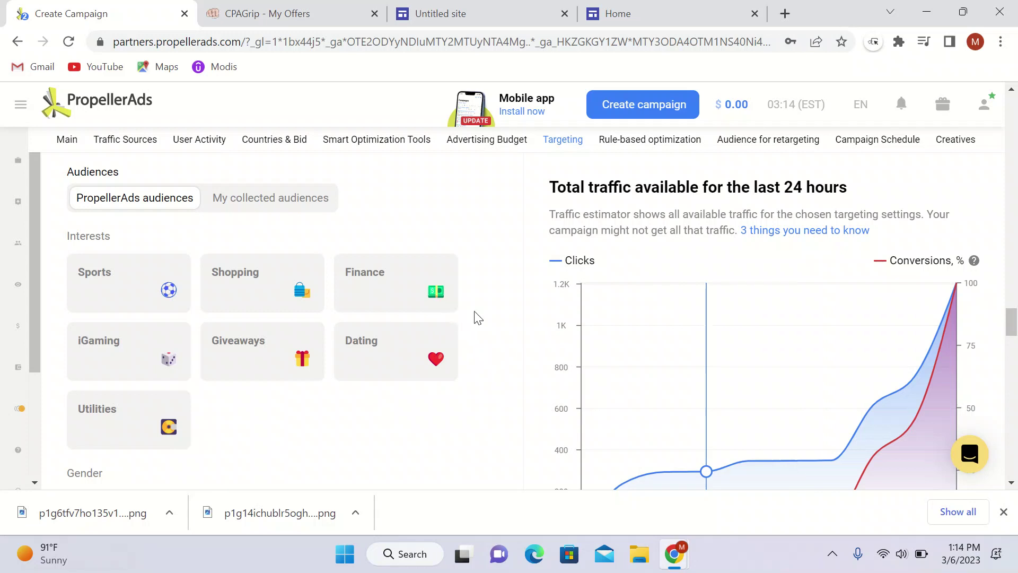
{"action": "left_click", "coordinate": [540, 381]}
{"action": "scroll", "coordinate": [543, 388], "scroll_direction": "down", "scroll_amount": 3}
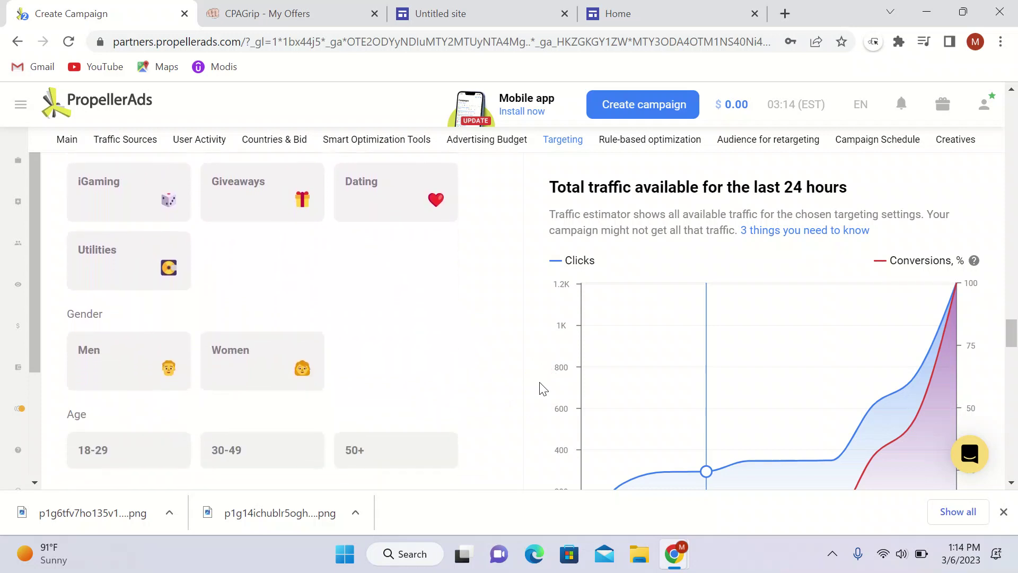
{"action": "scroll", "coordinate": [541, 388], "scroll_direction": "down", "scroll_amount": 2}
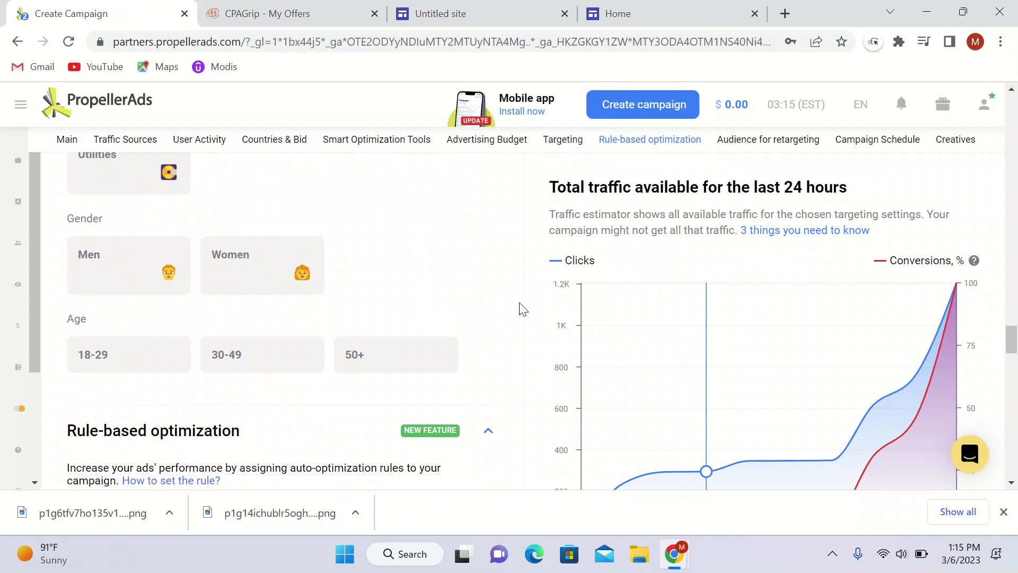
{"action": "scroll", "coordinate": [526, 323], "scroll_direction": "down", "scroll_amount": 4}
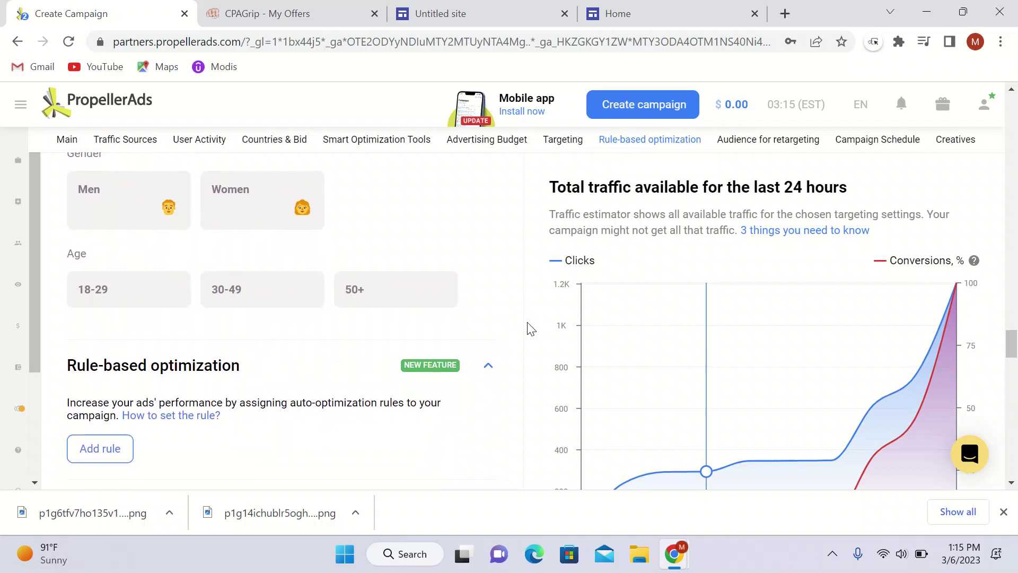
{"action": "scroll", "coordinate": [527, 322], "scroll_direction": "down", "scroll_amount": 2}
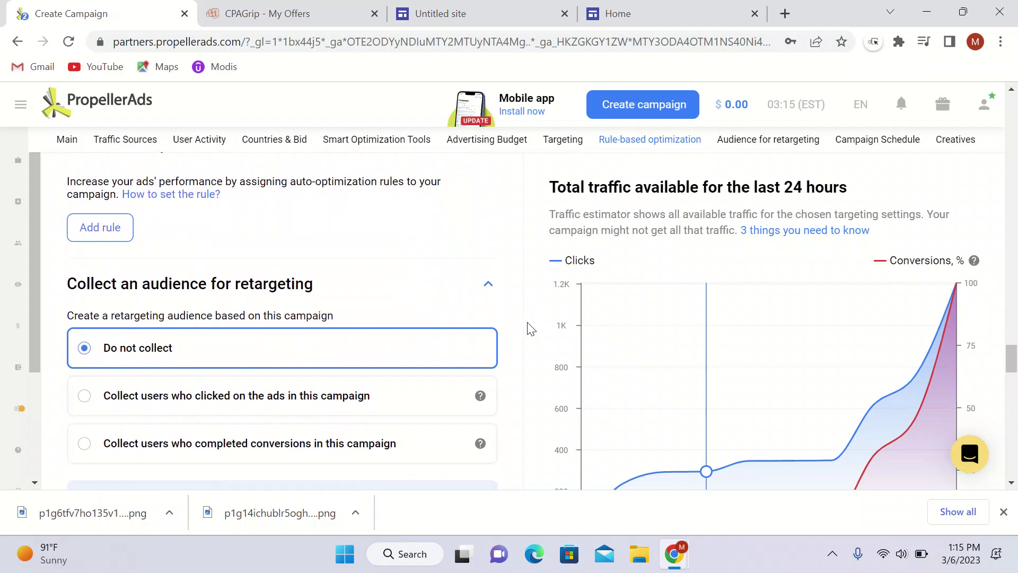
{"action": "scroll", "coordinate": [527, 328], "scroll_direction": "down", "scroll_amount": 6}
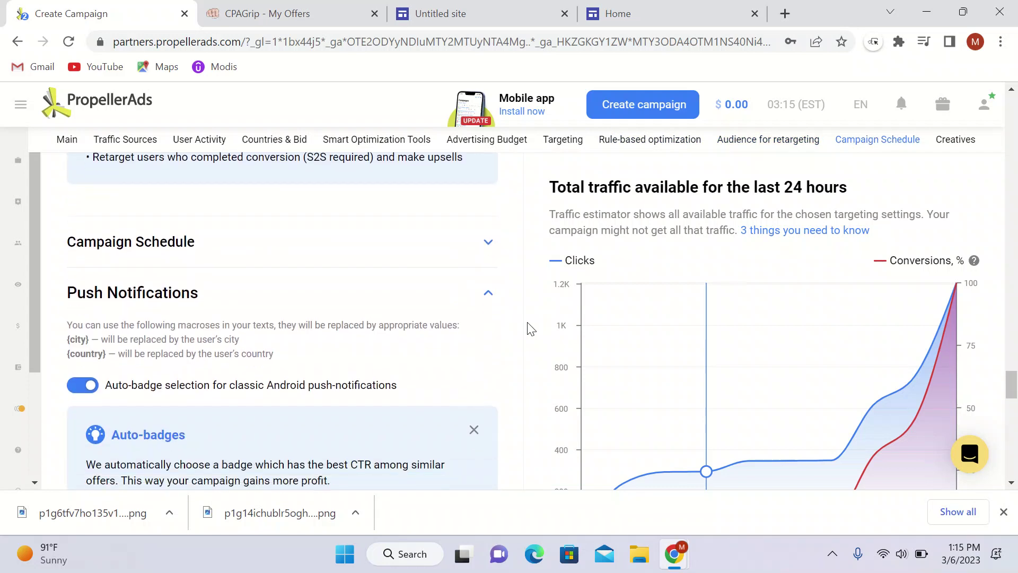
{"action": "scroll", "coordinate": [528, 329], "scroll_direction": "down", "scroll_amount": 6}
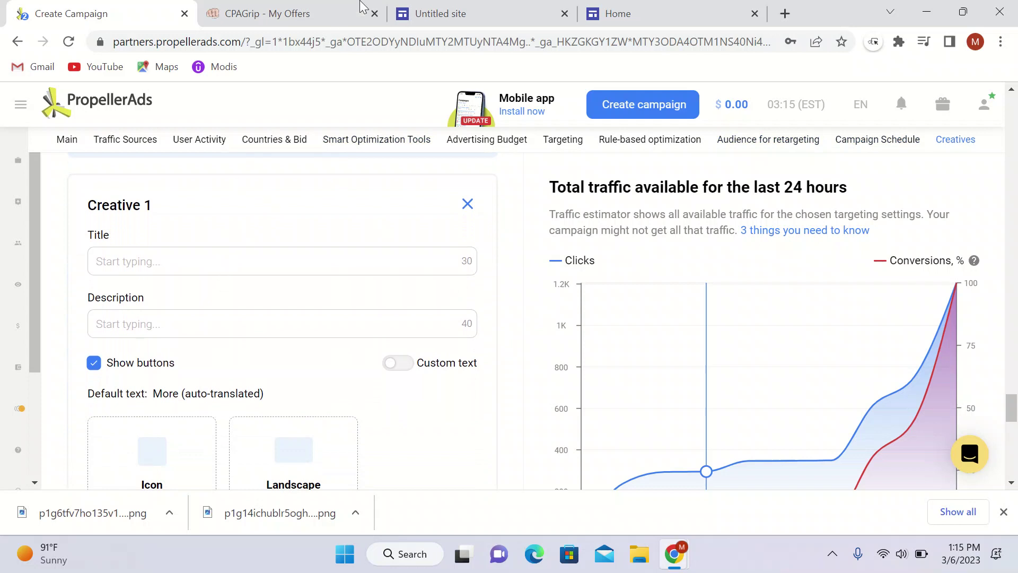
- Switch to CPAGrip, open the Pata Maudhui ya Hivi Punde Sasa! offer details and copy the offer's title
{"action": "left_click", "coordinate": [336, 6]}
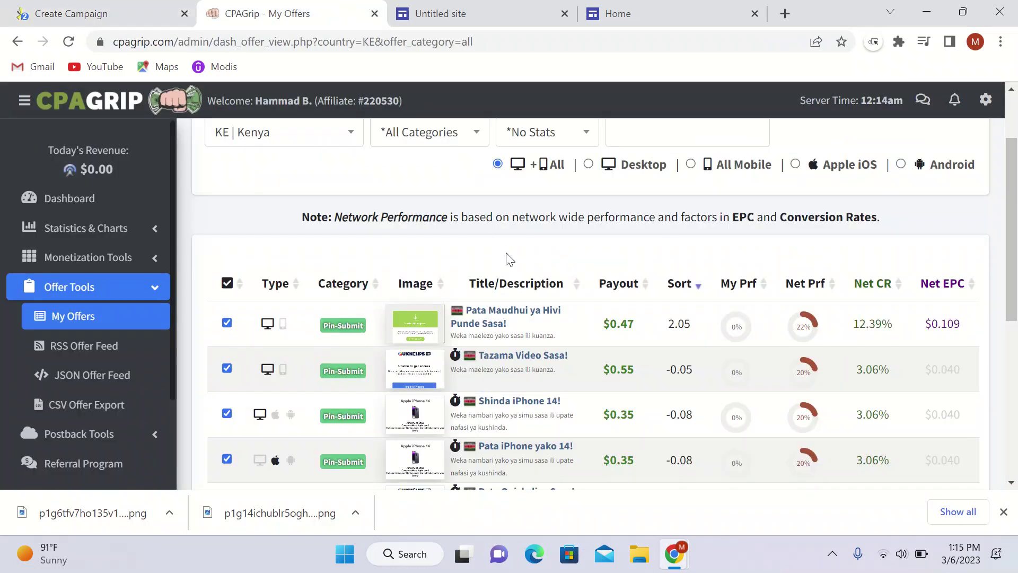
{"action": "left_click", "coordinate": [480, 323]}
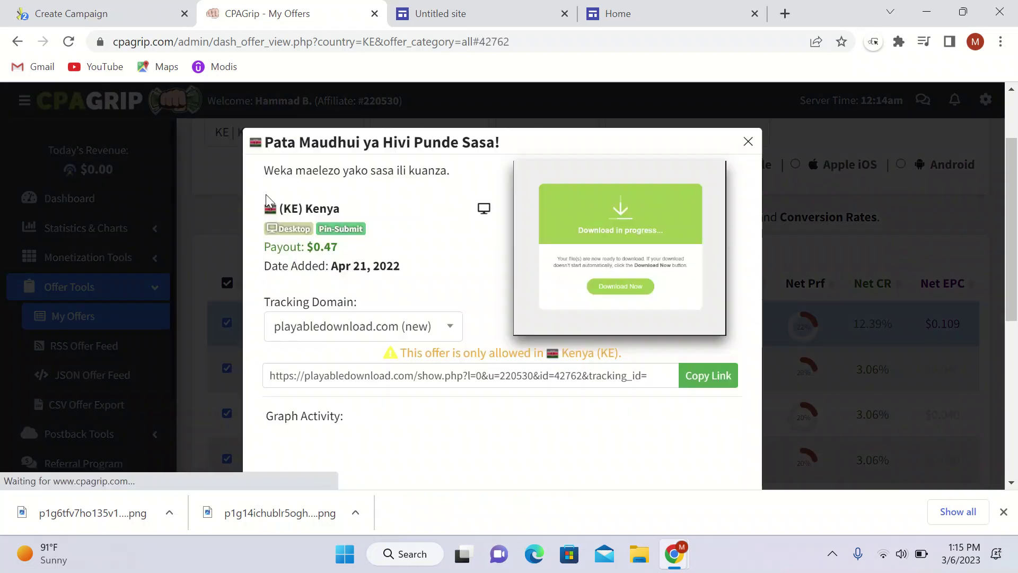
{"action": "left_click_drag", "start_coordinate": [271, 142], "coordinate": [509, 151]}
{"action": "key", "text": "ctrl+c"}
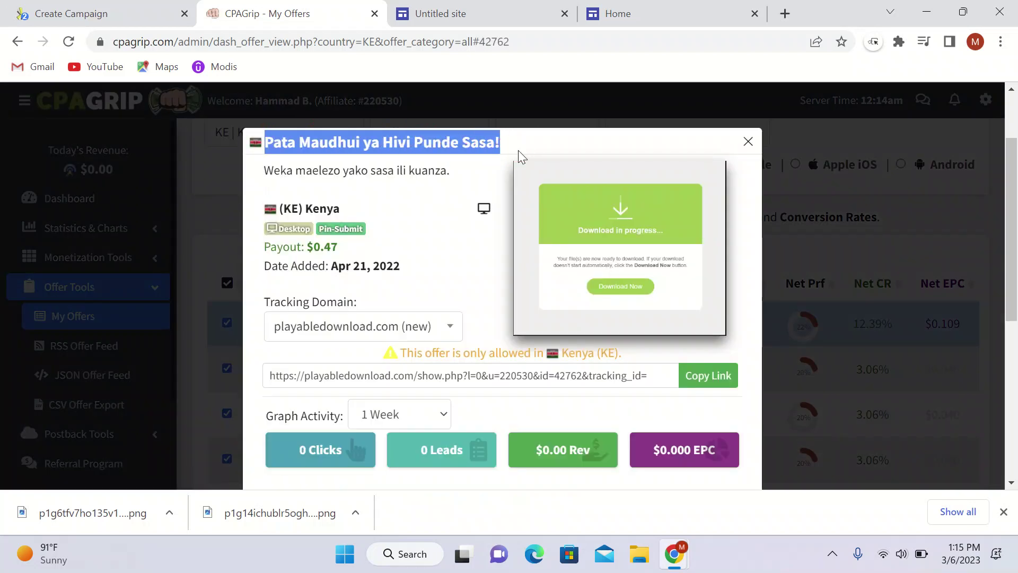
- Return to PropellerAds and paste "Pata Maudhui ya Hivi Punde Sasa!" as both the title and description of Creative 1
{"action": "left_click", "coordinate": [121, 13]}
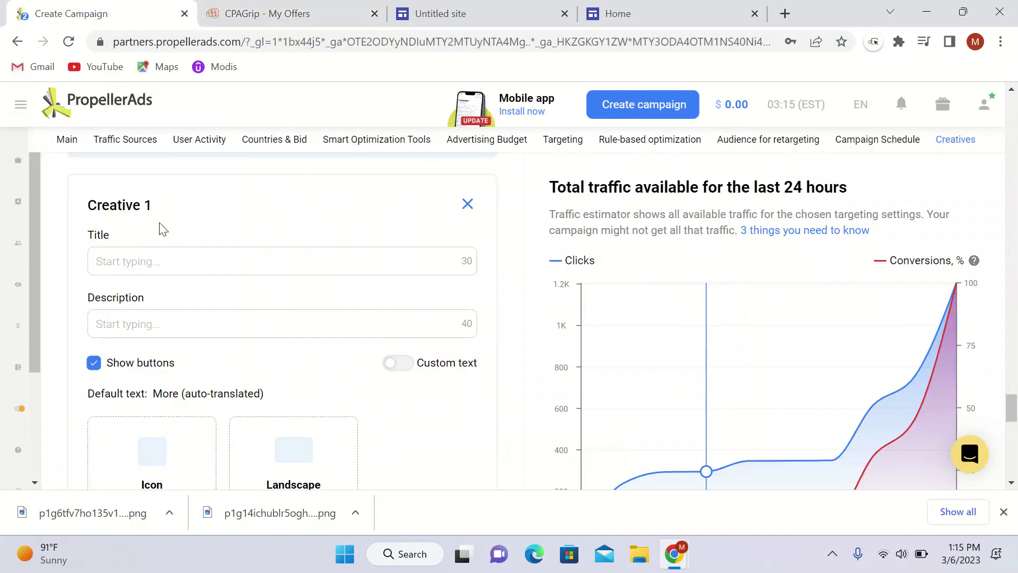
{"action": "left_click", "coordinate": [162, 260]}
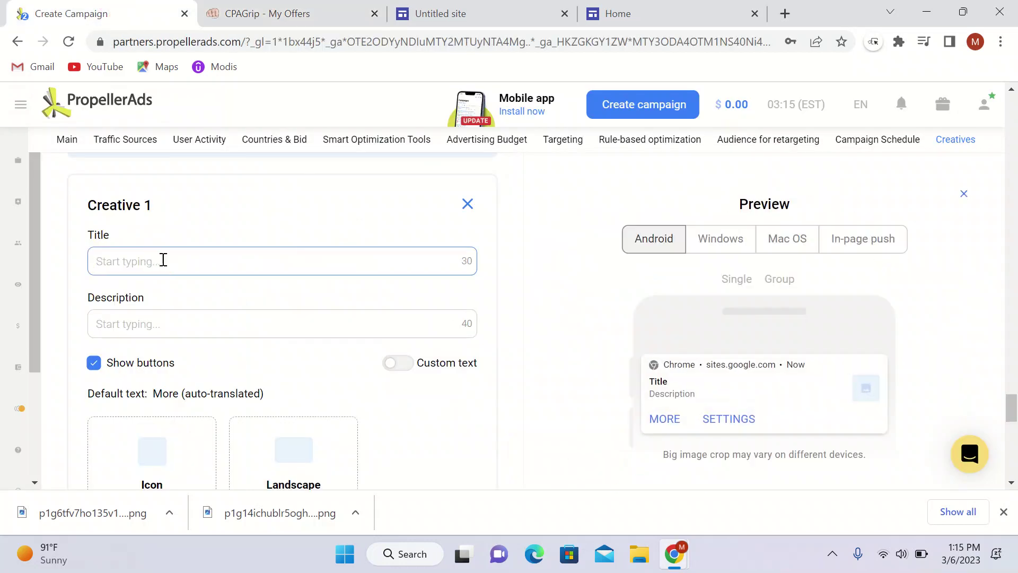
{"action": "key", "text": "ctrl+v"}
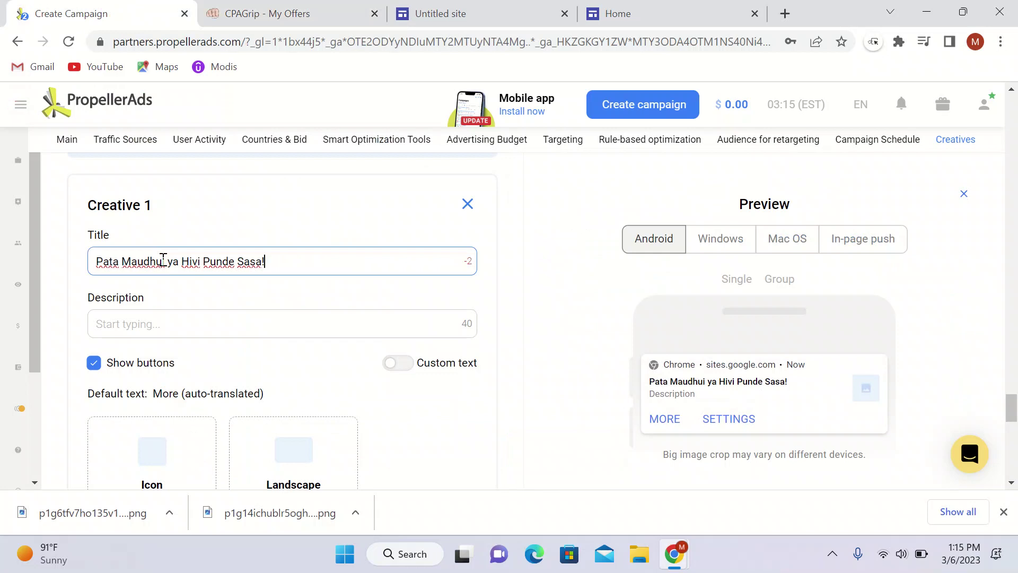
{"action": "left_click", "coordinate": [159, 330]}
{"action": "key", "text": "ctrl+v"}
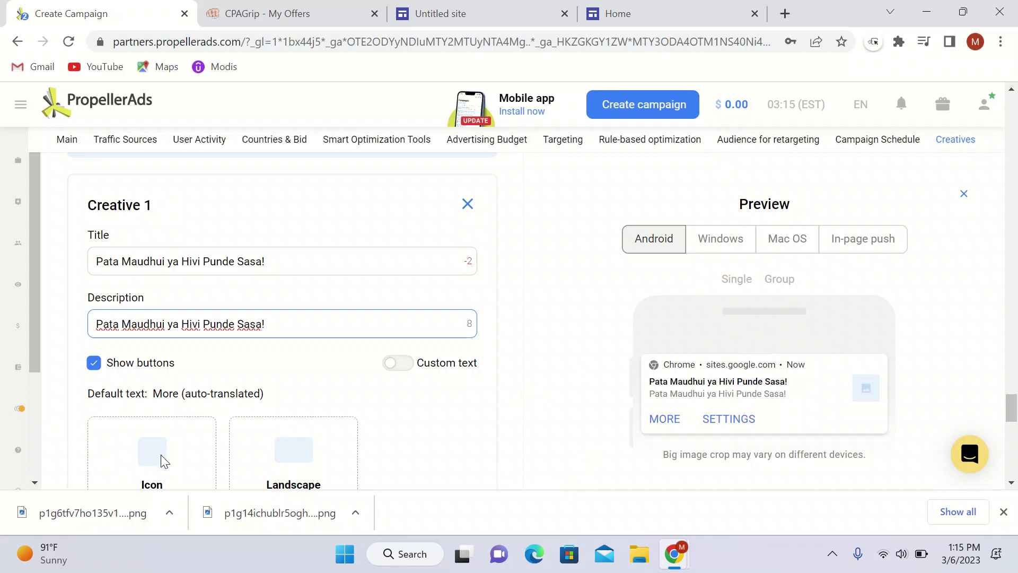
- Upload the "Download in progress" offer image as the Creative 1 icon and accept the suggested crop
{"action": "left_click", "coordinate": [512, 447]}
{"action": "scroll", "coordinate": [512, 452], "scroll_direction": "down", "scroll_amount": 2}
{"action": "left_click", "coordinate": [144, 445]}
{"action": "double_click", "coordinate": [269, 139]}
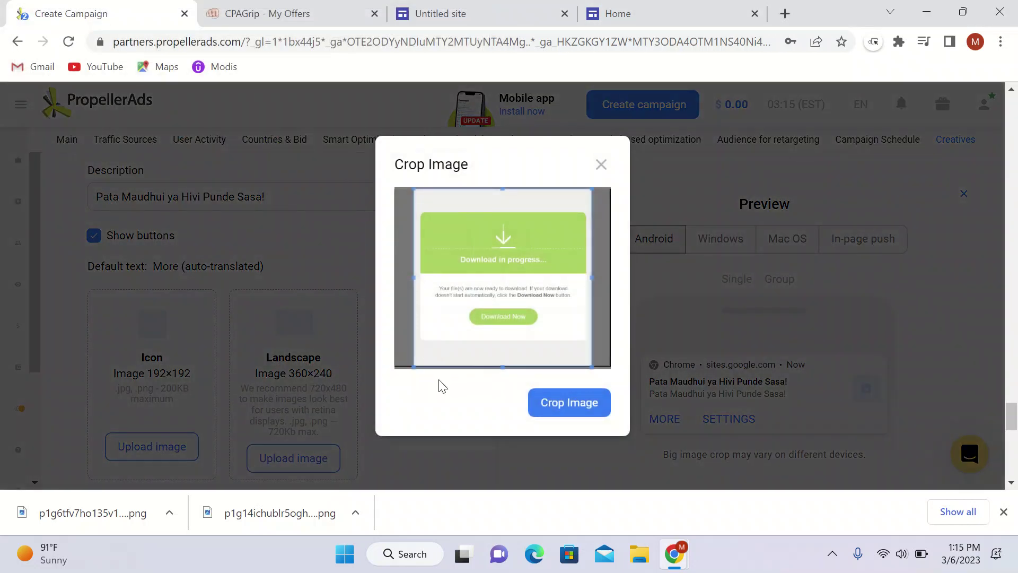
{"action": "left_click", "coordinate": [573, 402]}
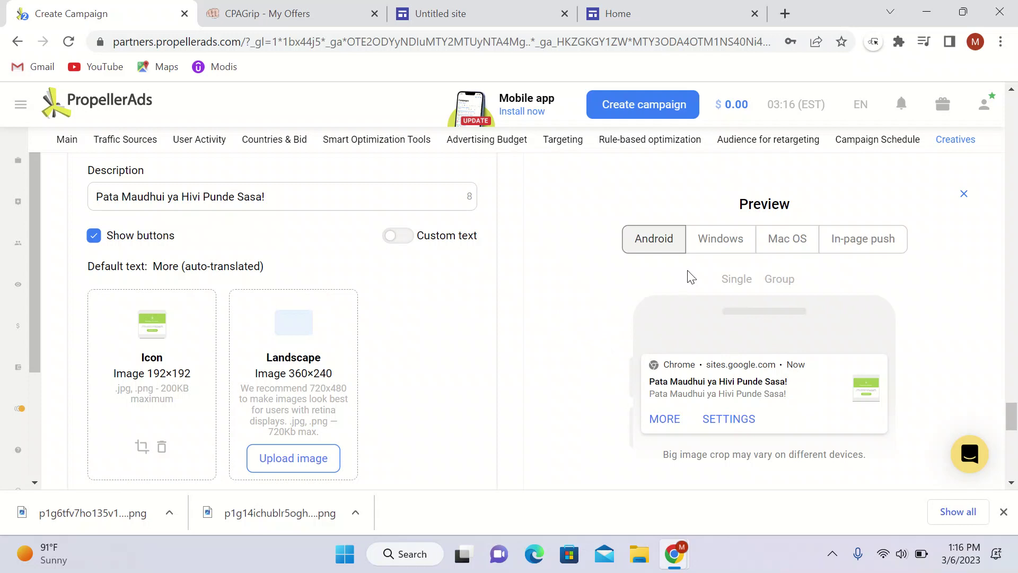
- Preview the push notification as shown on Windows and review the campaign's final submission options
{"action": "left_click", "coordinate": [699, 244]}
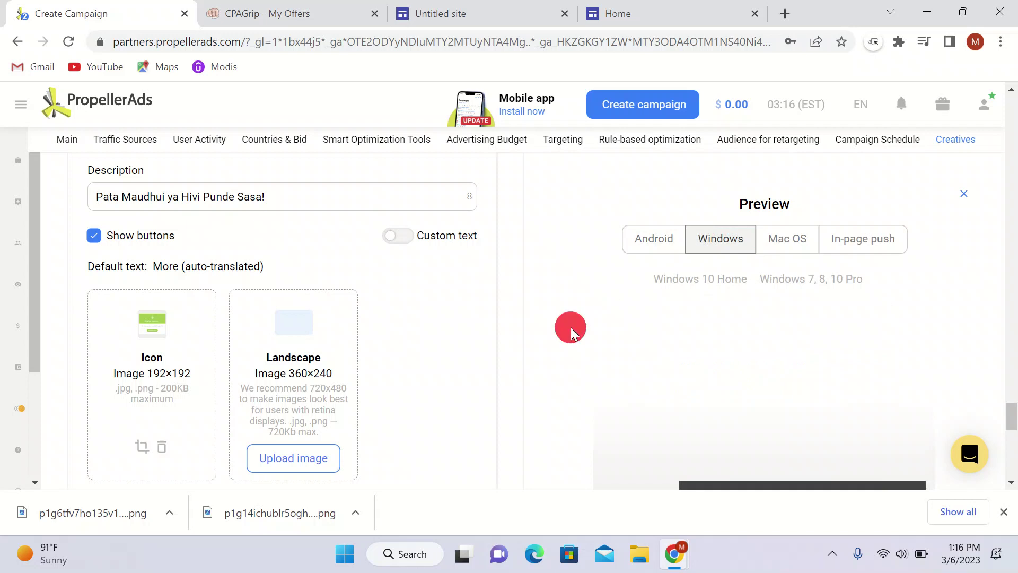
{"action": "scroll", "coordinate": [571, 327], "scroll_direction": "down", "scroll_amount": 1}
{"action": "scroll", "coordinate": [570, 326], "scroll_direction": "down", "scroll_amount": 5}
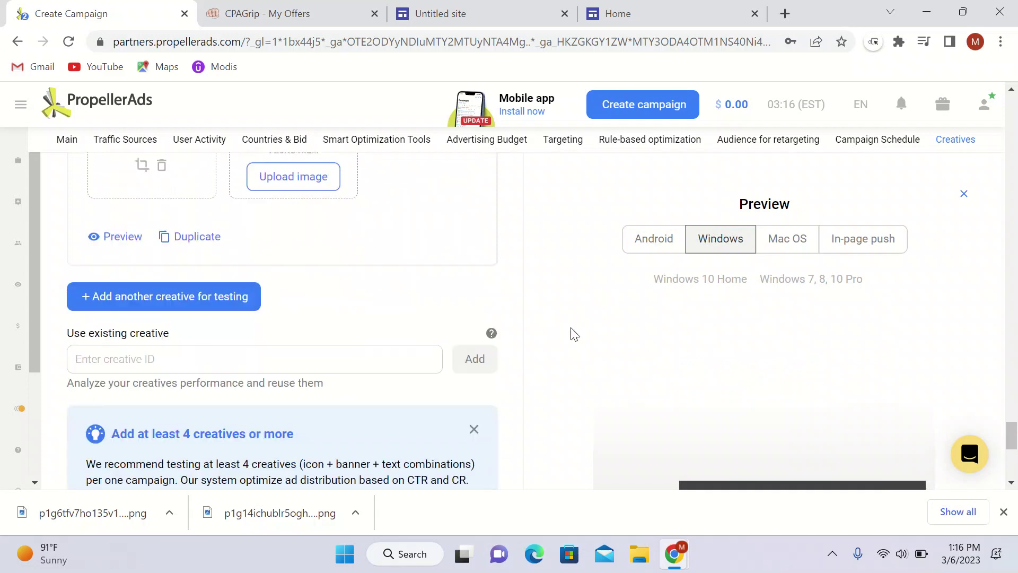
{"action": "scroll", "coordinate": [574, 334], "scroll_direction": "down", "scroll_amount": 5}
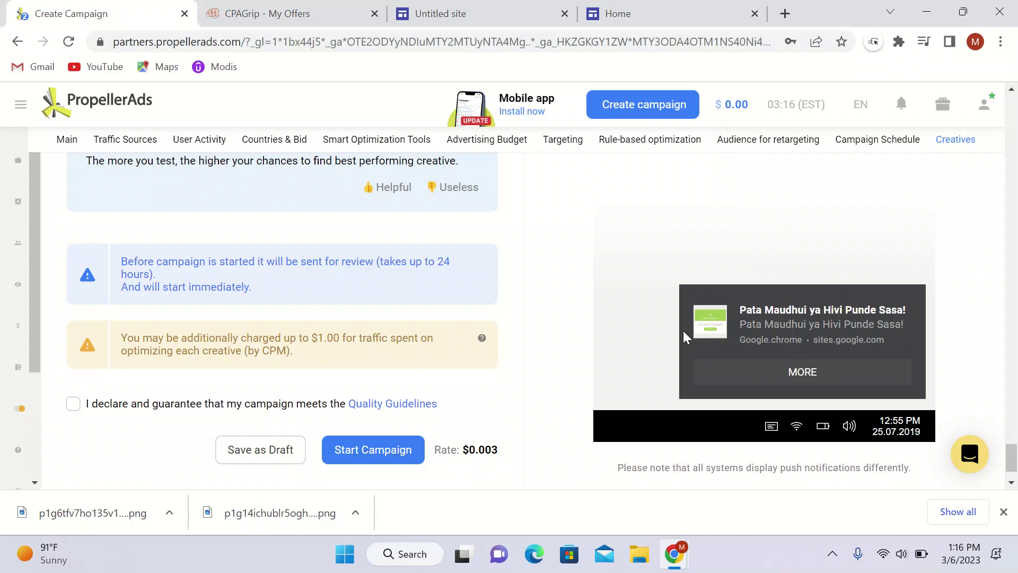
{"action": "left_click", "coordinate": [544, 367]}
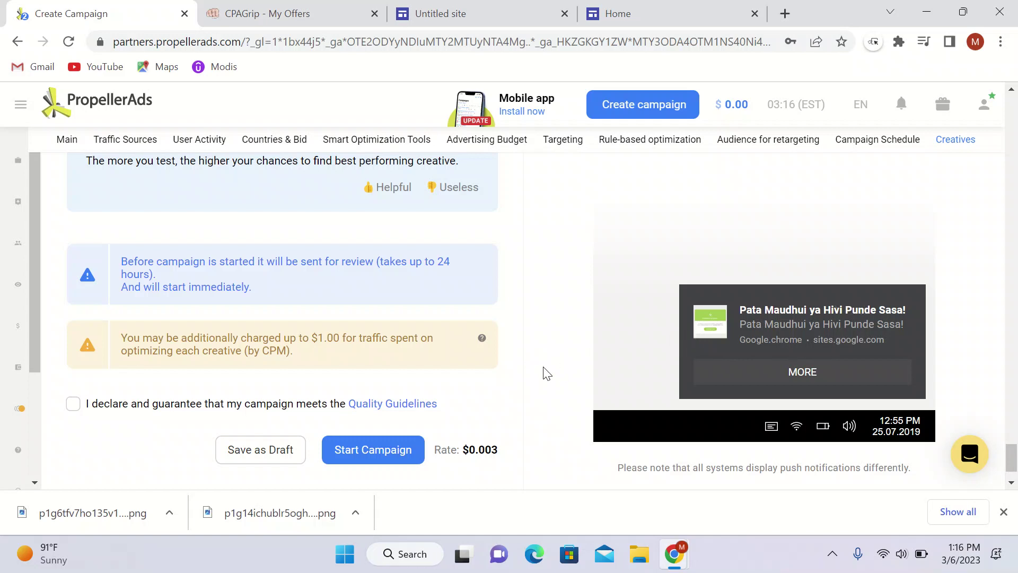